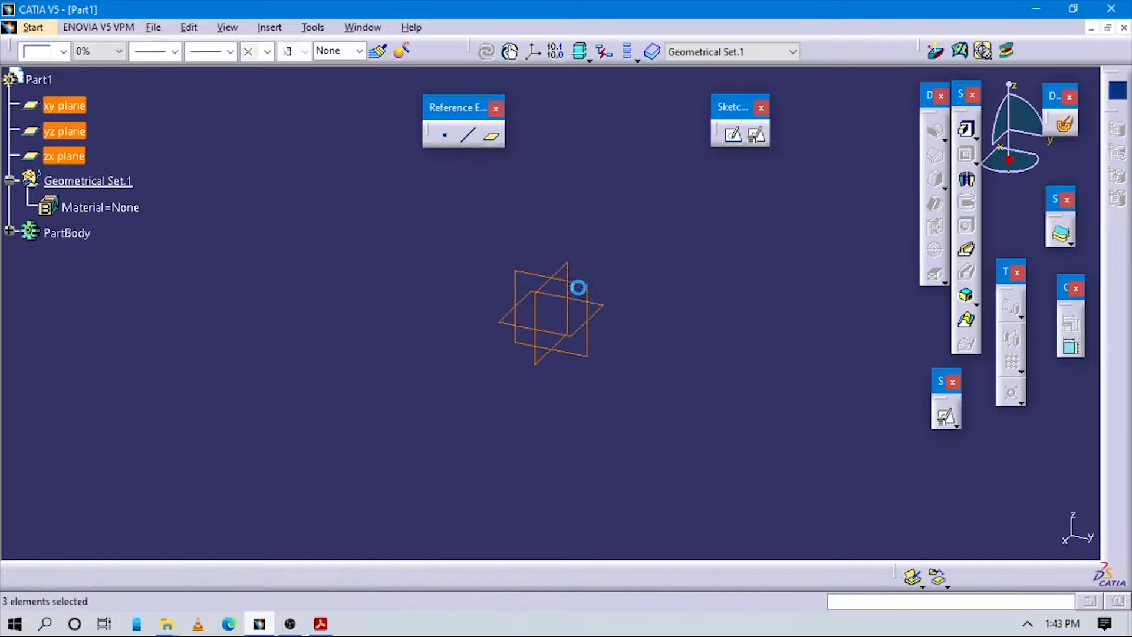
Step: Hide the three selected xy, yz and zx reference planes with Hide/Show
{"action": "right_click", "coordinate": [580, 272]}
{"action": "left_click", "coordinate": [620, 323]}
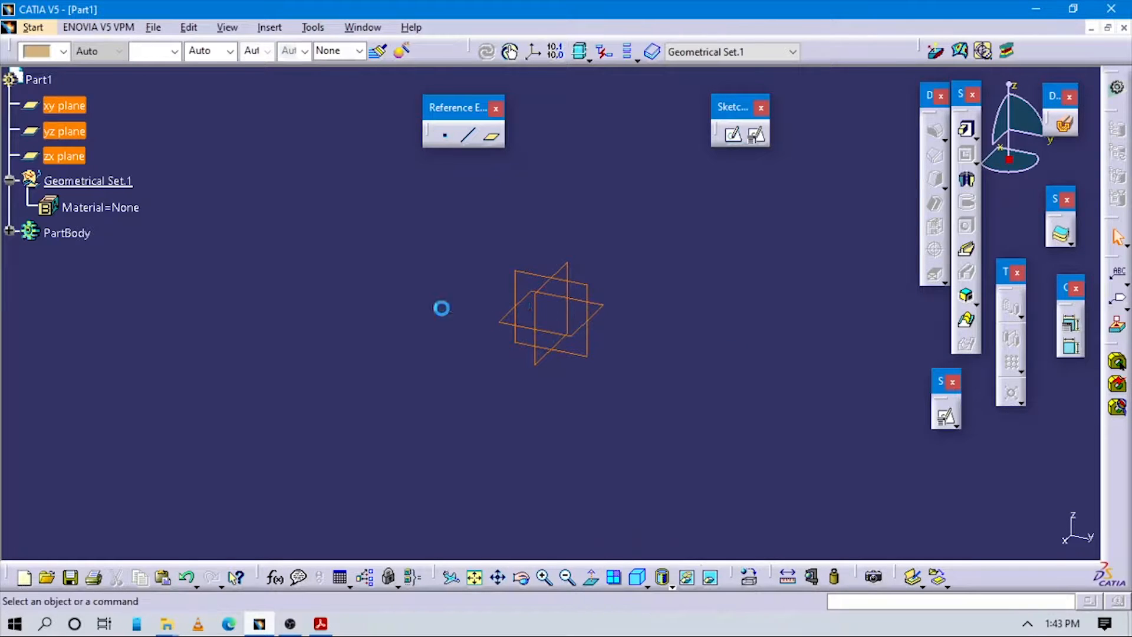
Step: Create Point.1 at 0,0,0 and an axis system originating at Point.1, then consult the reference drawing
{"action": "left_click", "coordinate": [446, 140]}
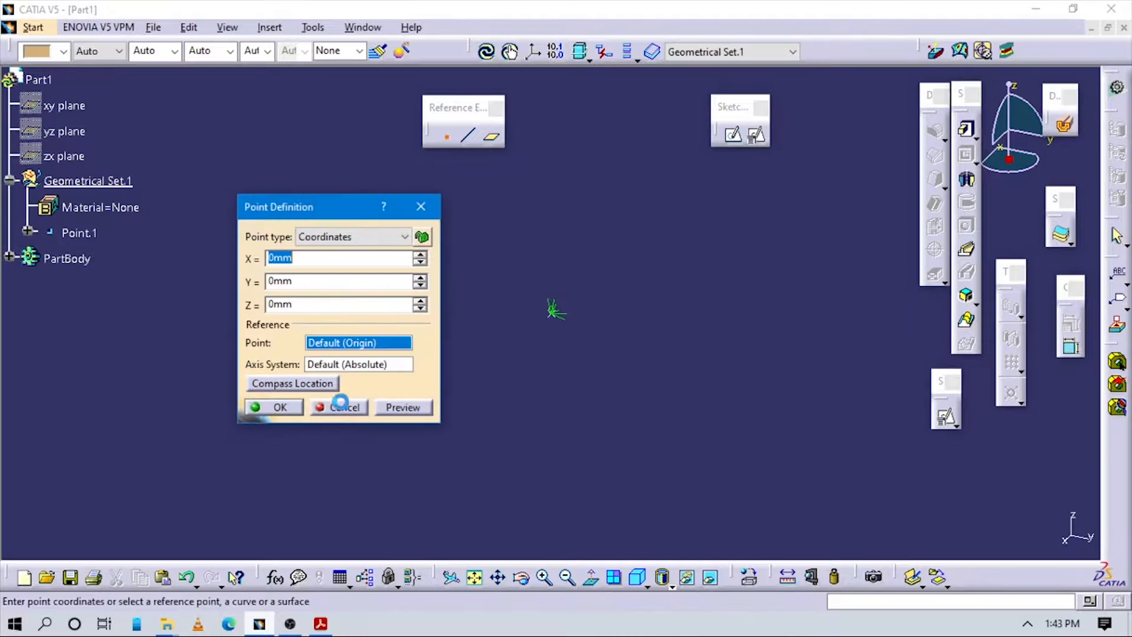
{"action": "left_click", "coordinate": [282, 407]}
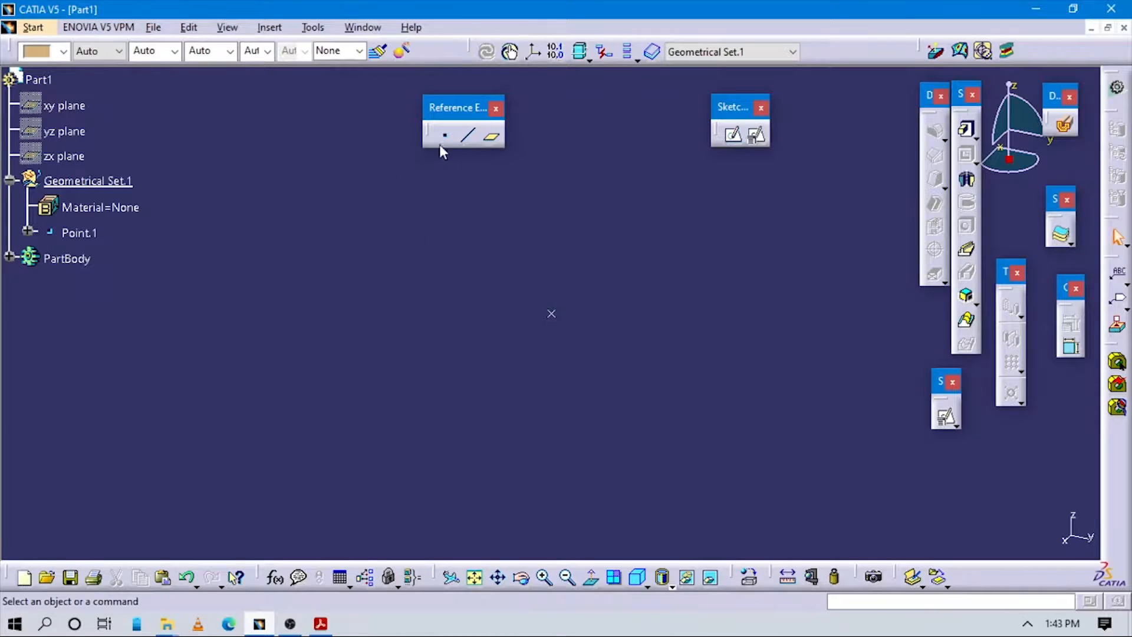
{"action": "left_click", "coordinate": [269, 28]}
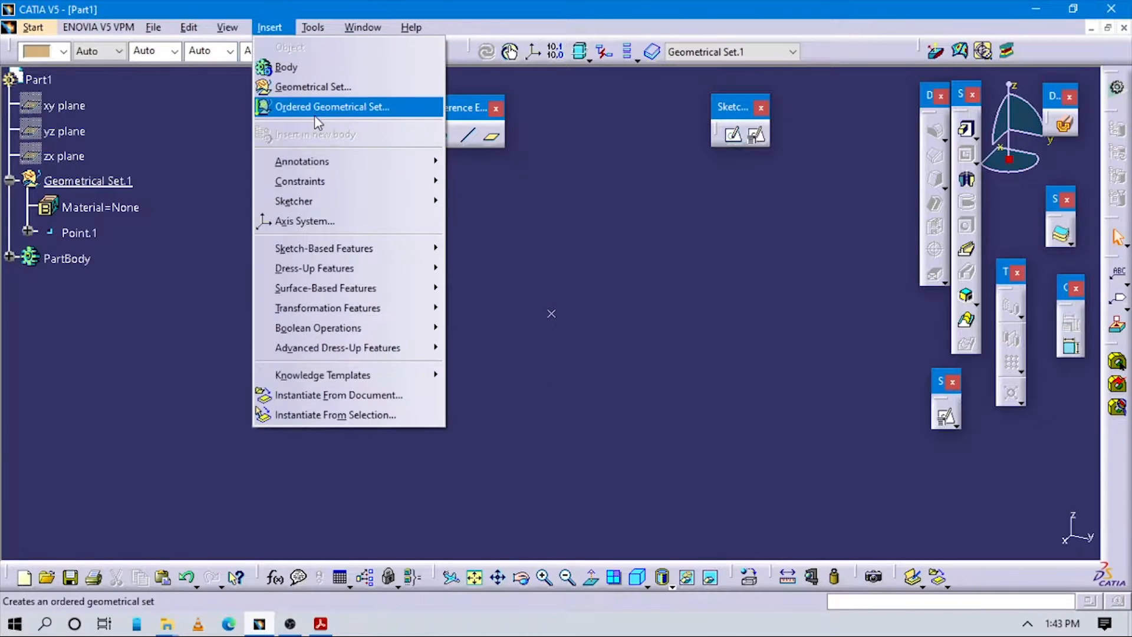
{"action": "left_click", "coordinate": [312, 220]}
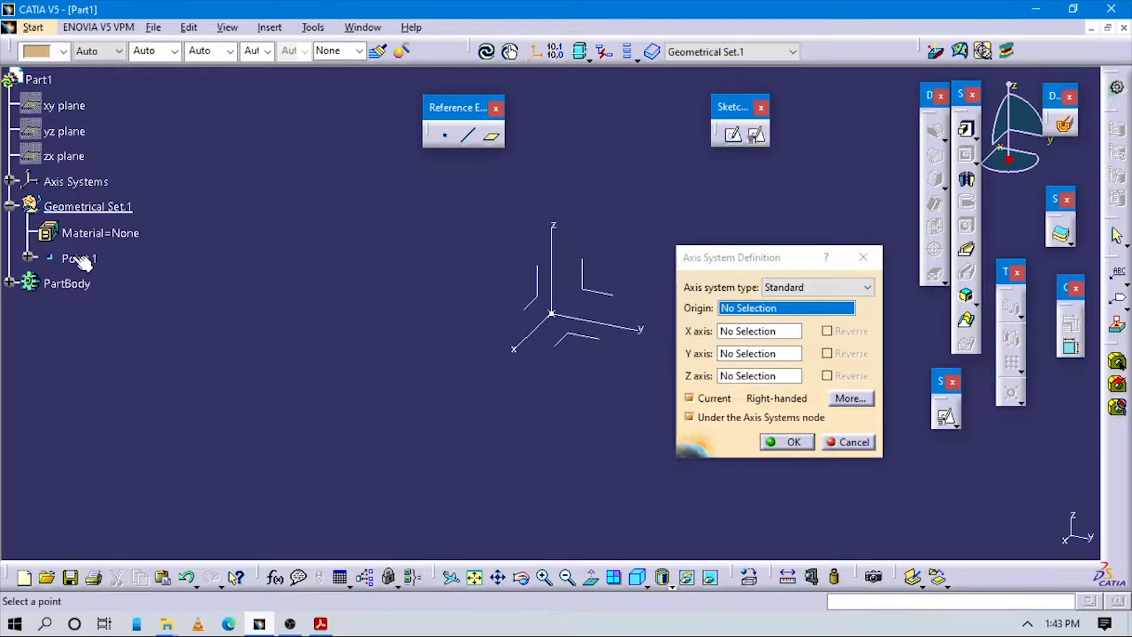
{"action": "left_click", "coordinate": [78, 258]}
{"action": "left_click", "coordinate": [792, 444]}
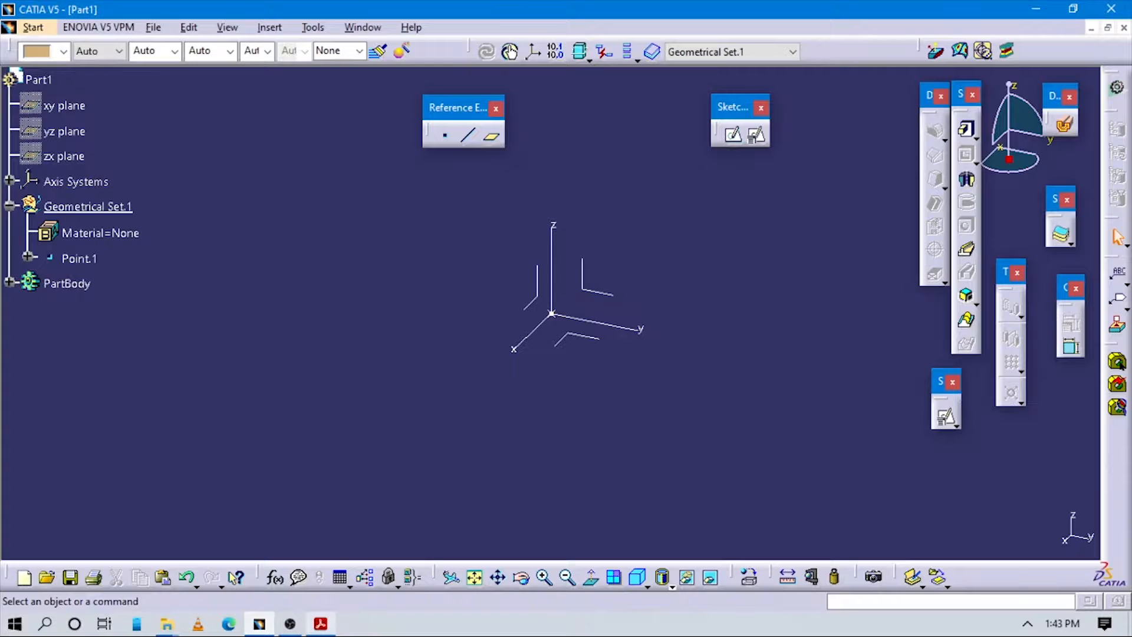
{"action": "left_click", "coordinate": [318, 627]}
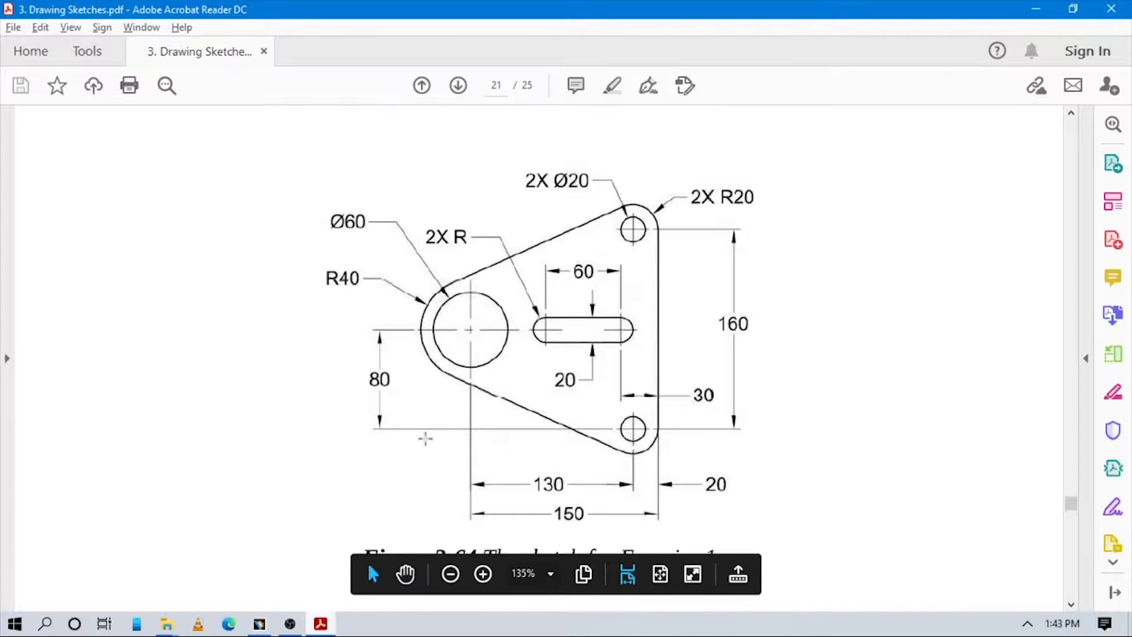
{"action": "left_click", "coordinate": [273, 624]}
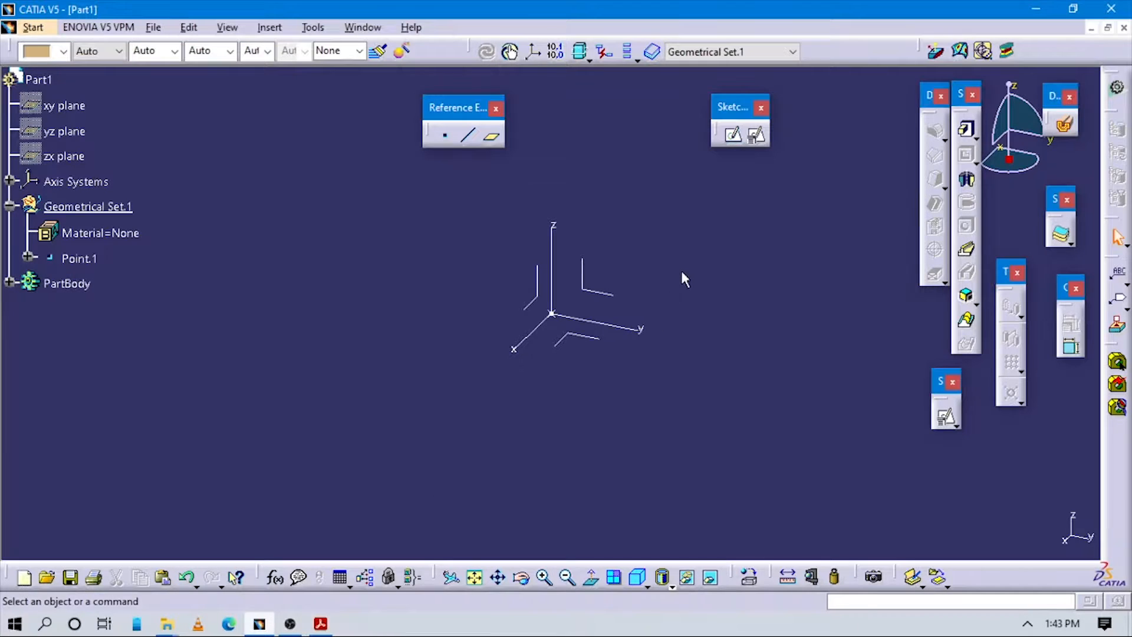
Step: Place a positioned sketch on the YZ plane, origin projected from Point.1, oriented parallel to the Y axis
{"action": "left_click", "coordinate": [757, 137]}
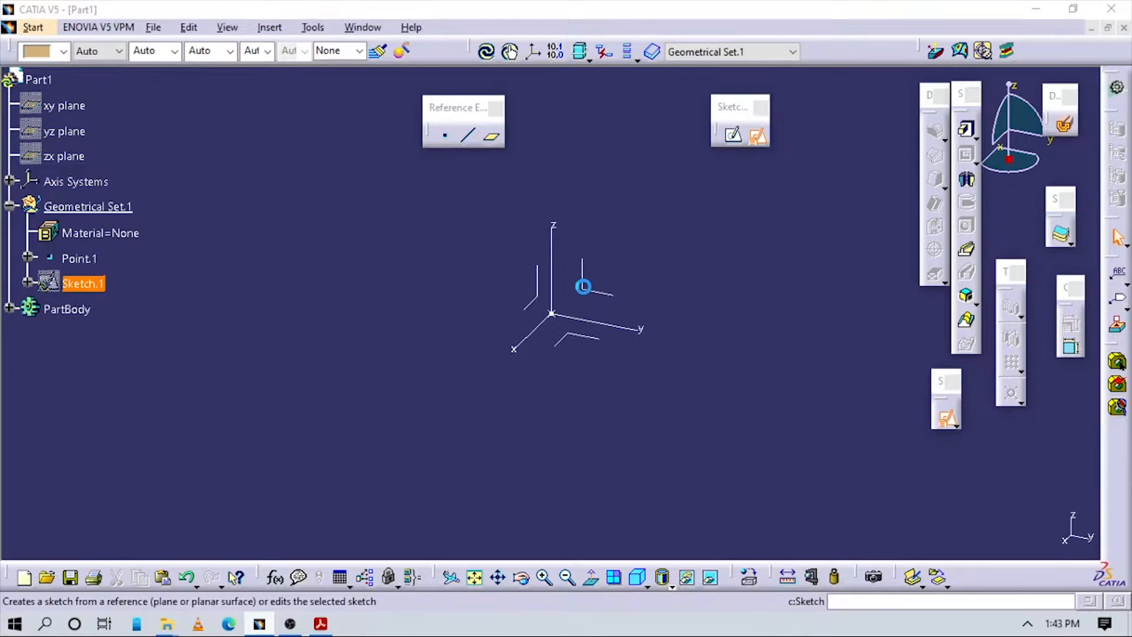
{"action": "left_click", "coordinate": [556, 279]}
{"action": "left_click", "coordinate": [301, 212]}
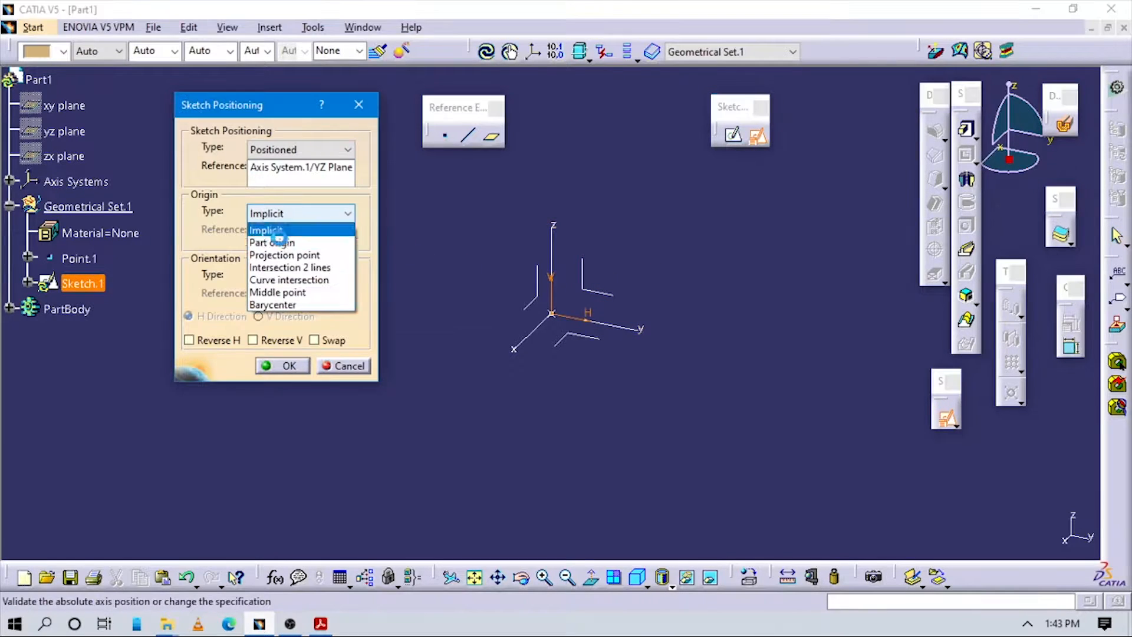
{"action": "left_click", "coordinate": [276, 254]}
{"action": "left_click", "coordinate": [83, 260]}
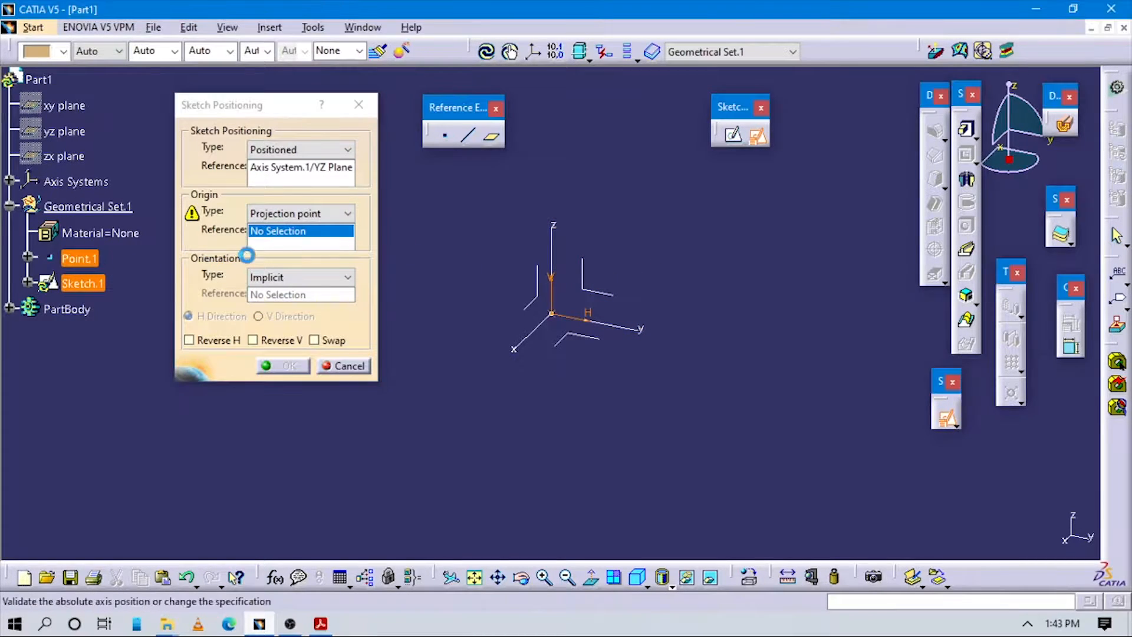
{"action": "left_click", "coordinate": [330, 277]}
{"action": "left_click", "coordinate": [280, 369]}
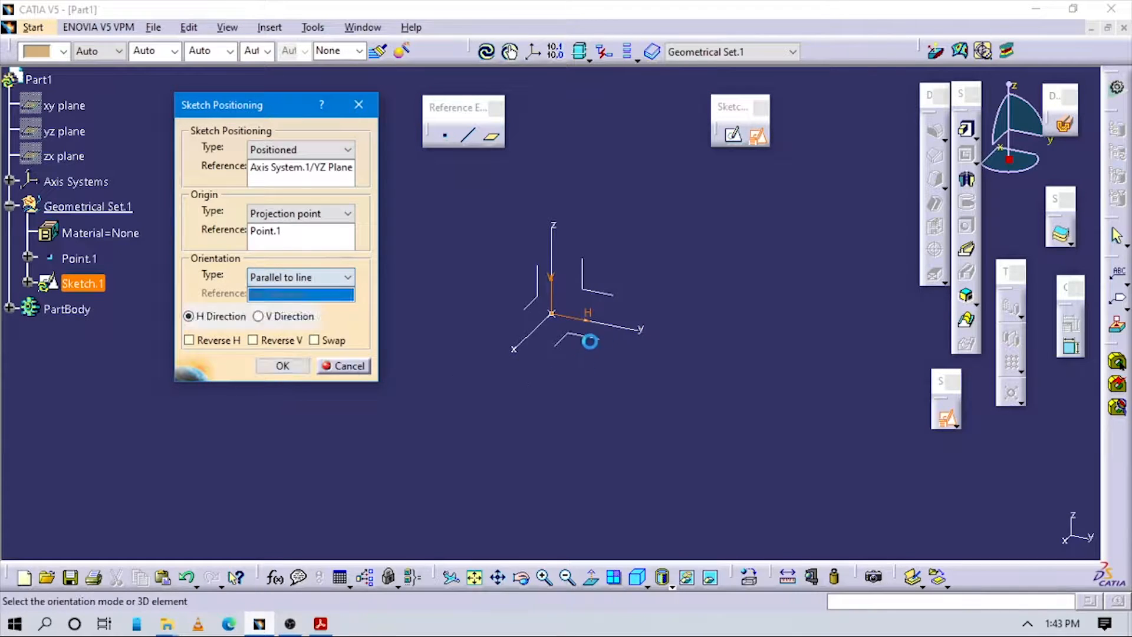
{"action": "left_click", "coordinate": [593, 321]}
{"action": "left_click", "coordinate": [283, 366]}
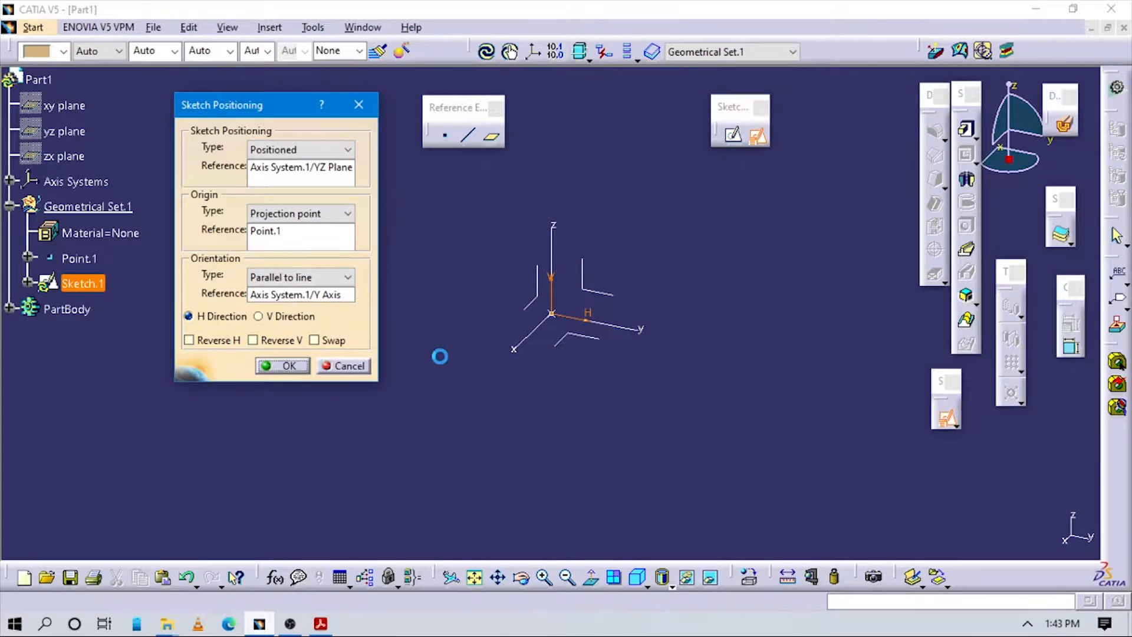
{"action": "left_click", "coordinate": [321, 624]}
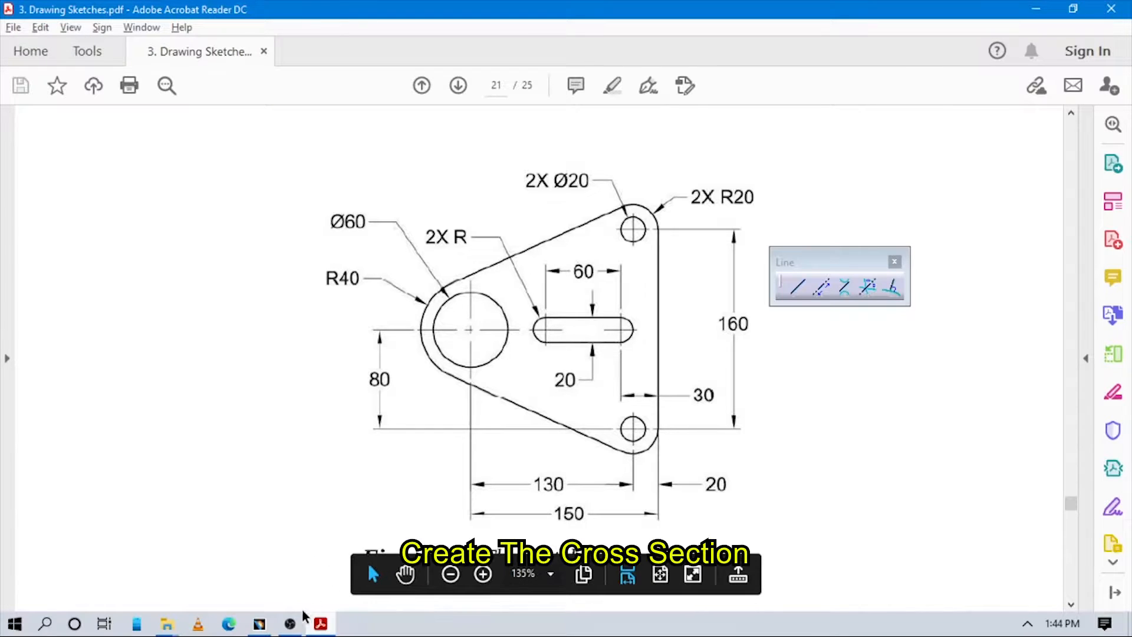
{"action": "left_click", "coordinate": [268, 627]}
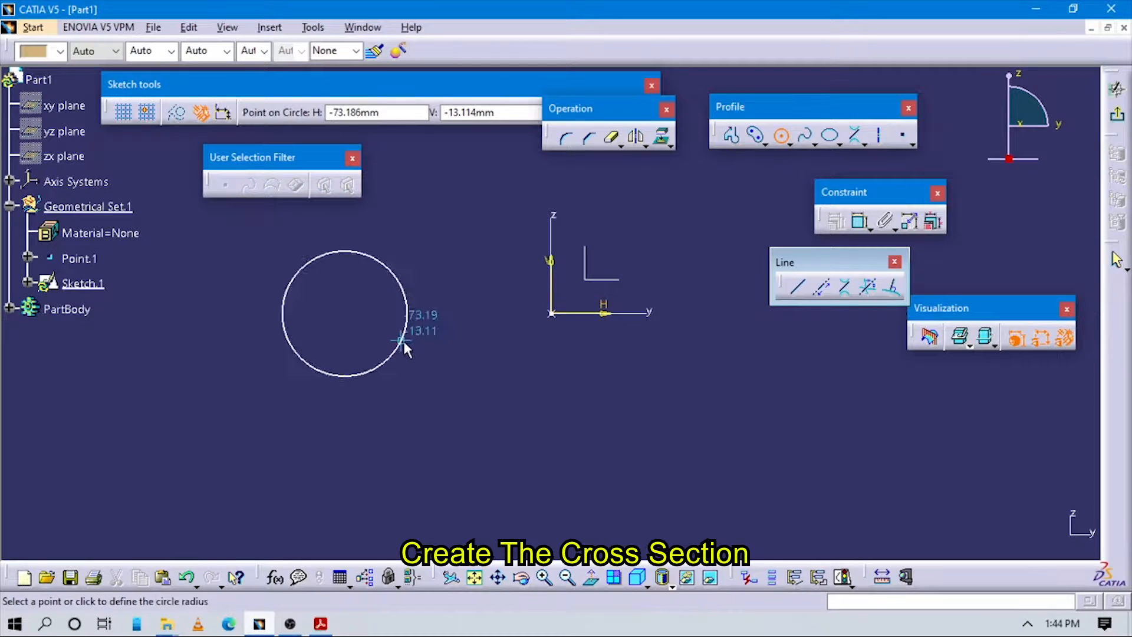
Step: Finish the left circle, then draw a small upper-right circle and a large lower-right circle
{"action": "left_click", "coordinate": [404, 341]}
{"action": "left_click", "coordinate": [782, 136]}
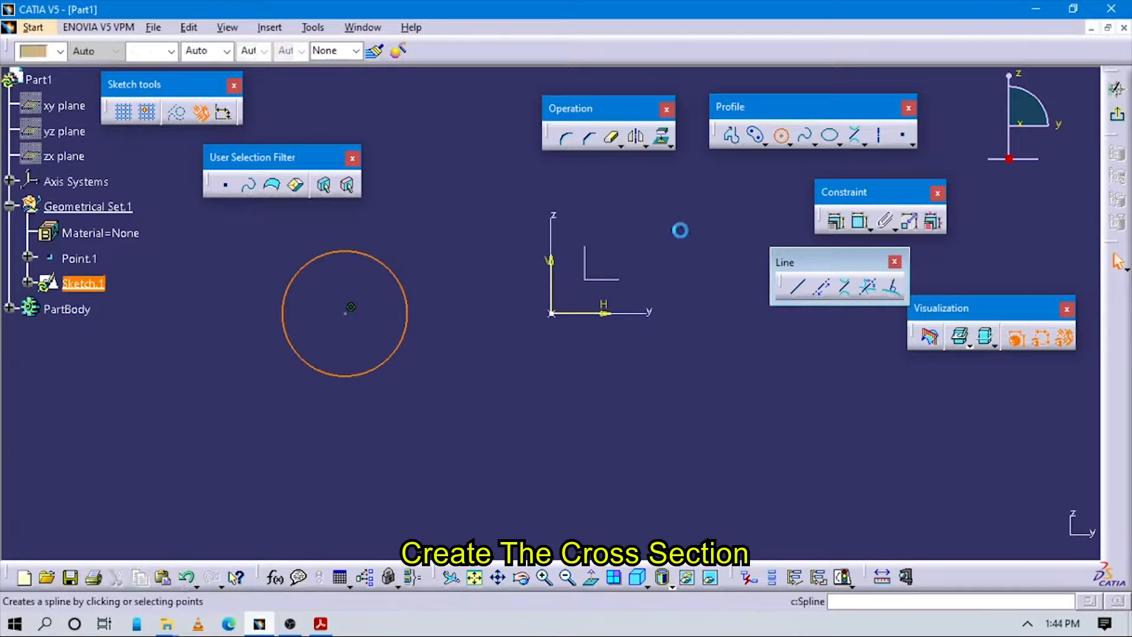
{"action": "middle_click_drag", "start_coordinate": [682, 226], "coordinate": [636, 305]}
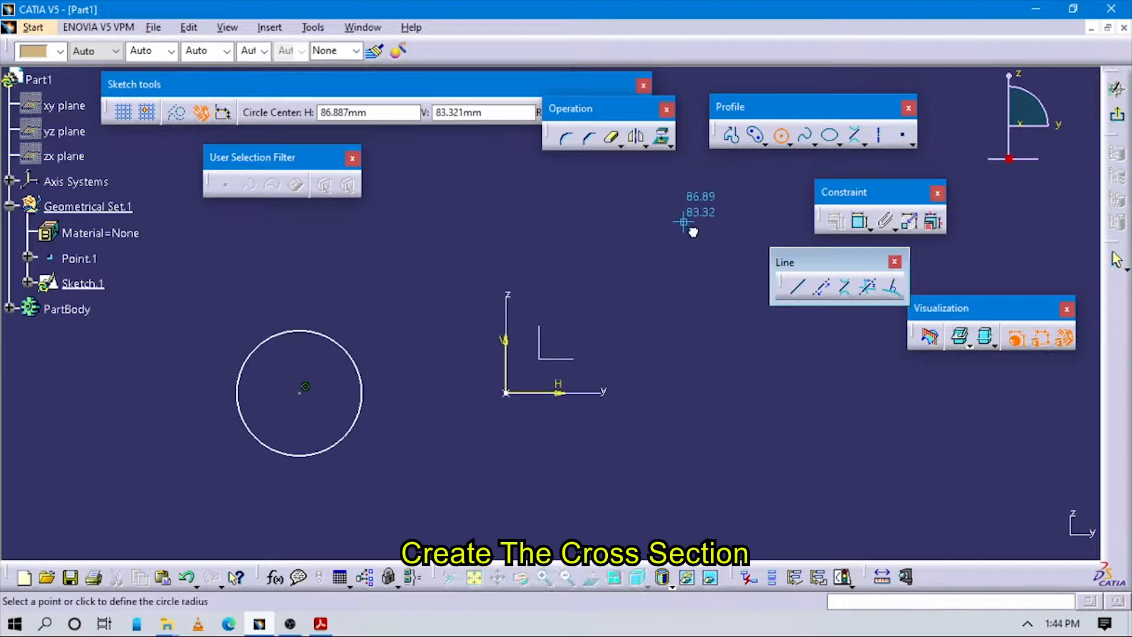
{"action": "left_click", "coordinate": [684, 222]}
{"action": "left_click", "coordinate": [717, 242]}
{"action": "left_click", "coordinate": [781, 136]}
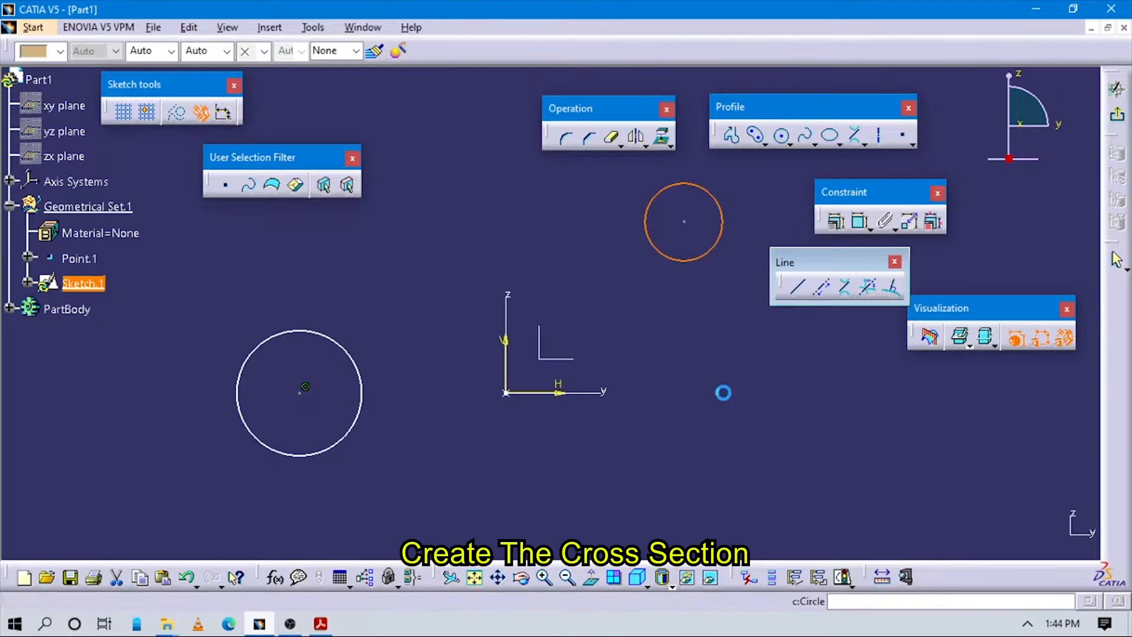
{"action": "left_click", "coordinate": [685, 503]}
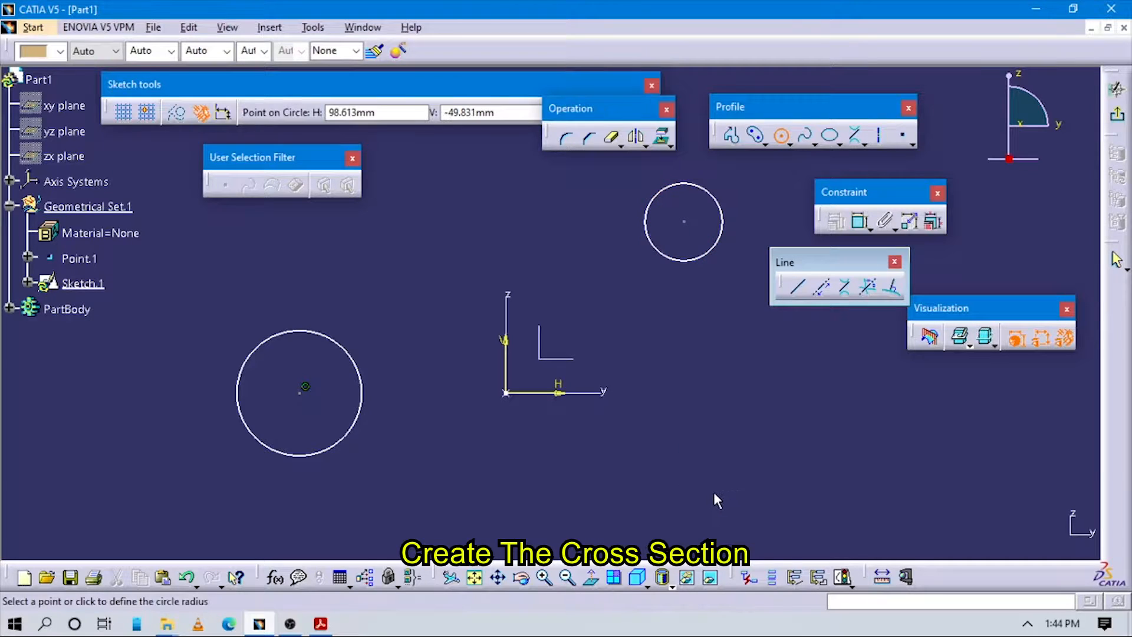
{"action": "left_click", "coordinate": [707, 479]}
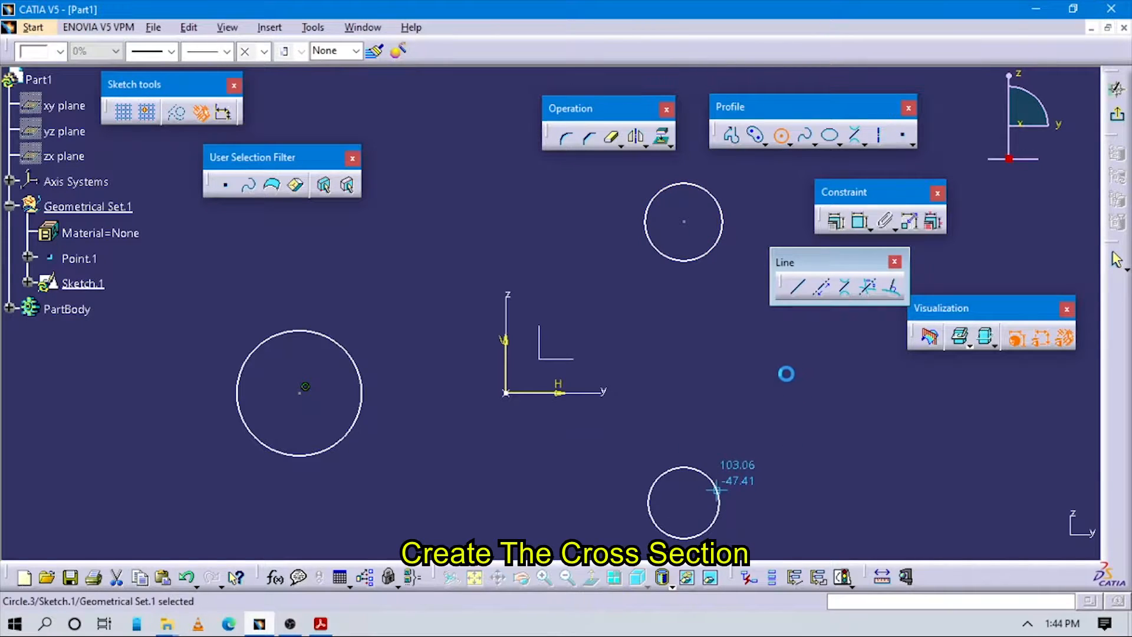
Step: Add radius dimensions to the right-hand circles, setting them to 20 mm
{"action": "left_click", "coordinate": [860, 222]}
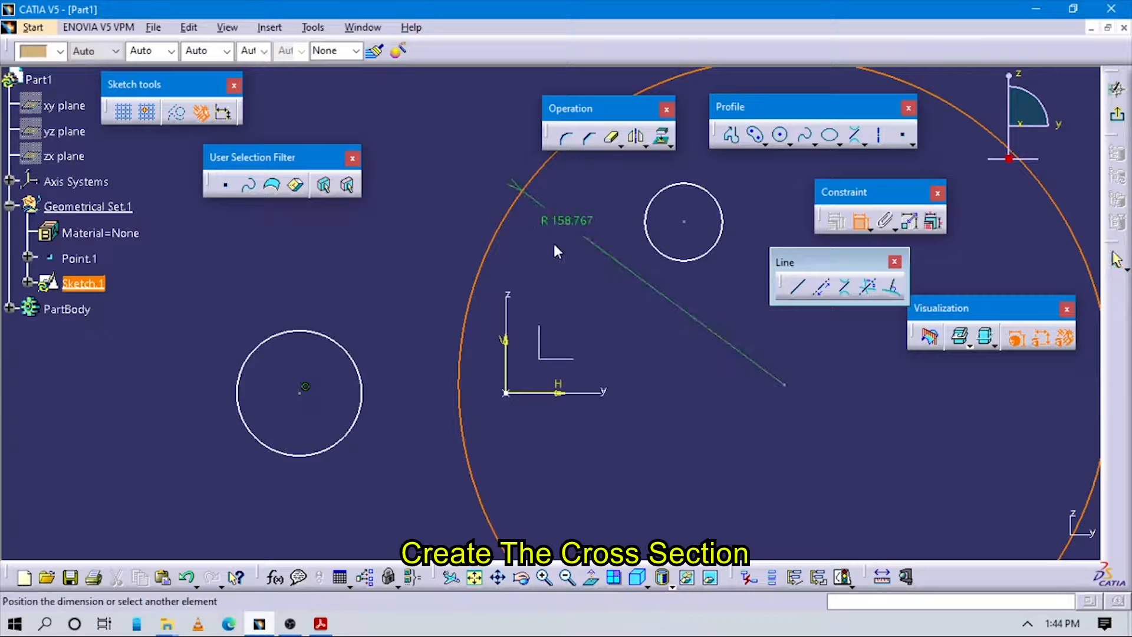
{"action": "left_click", "coordinate": [465, 210]}
{"action": "double_click", "coordinate": [465, 210]}
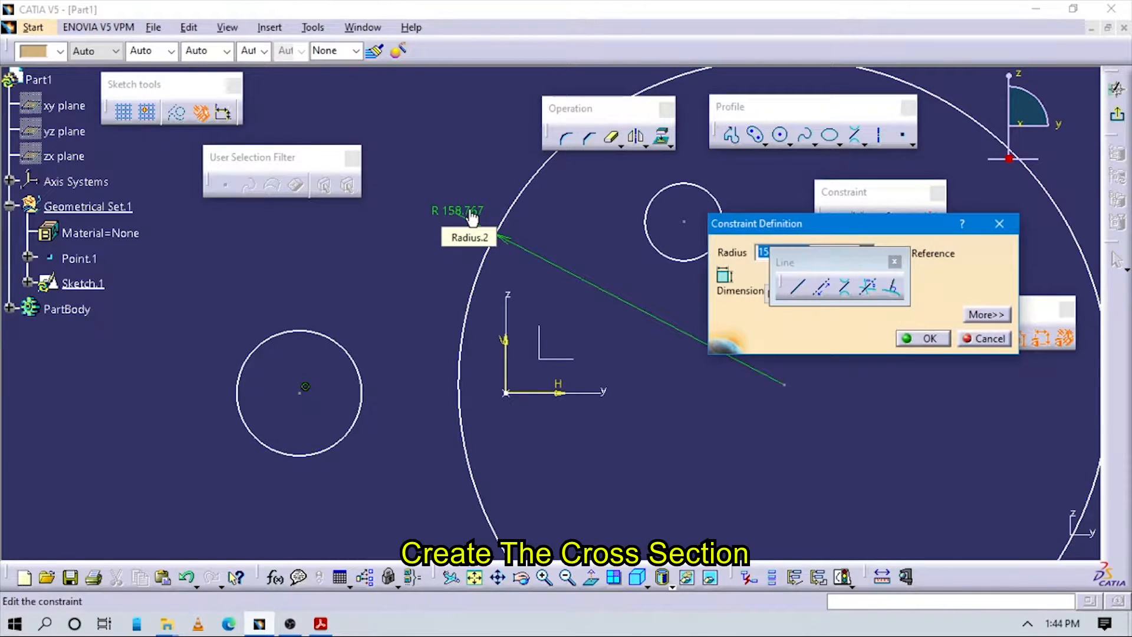
{"action": "left_click_drag", "start_coordinate": [854, 264], "coordinate": [879, 368]}
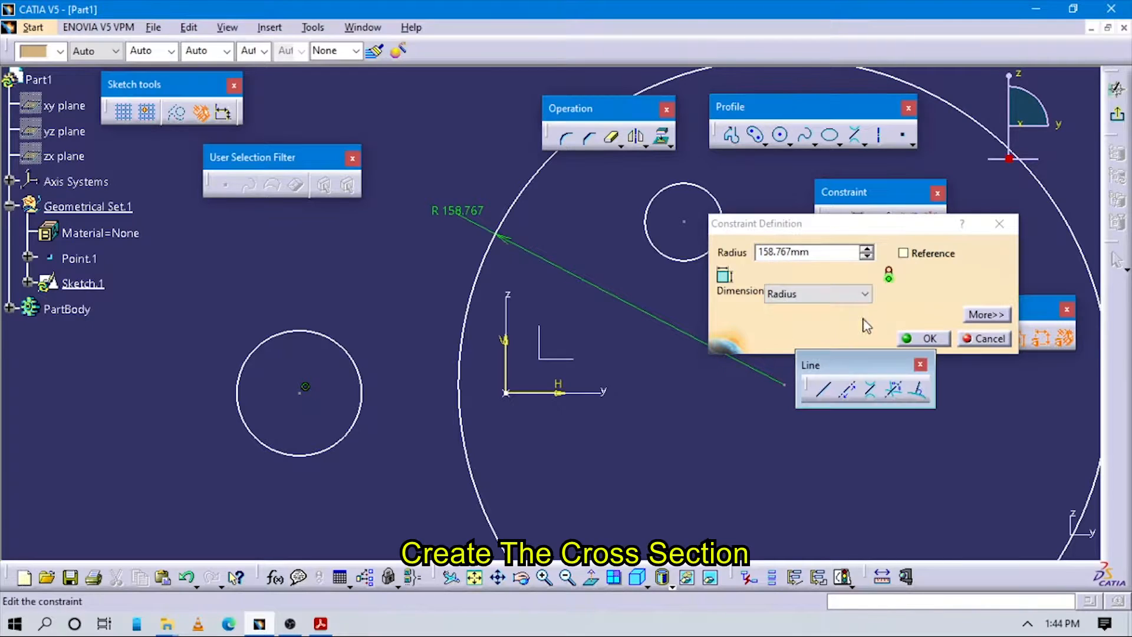
{"action": "left_click_drag", "start_coordinate": [827, 251], "coordinate": [639, 248]}
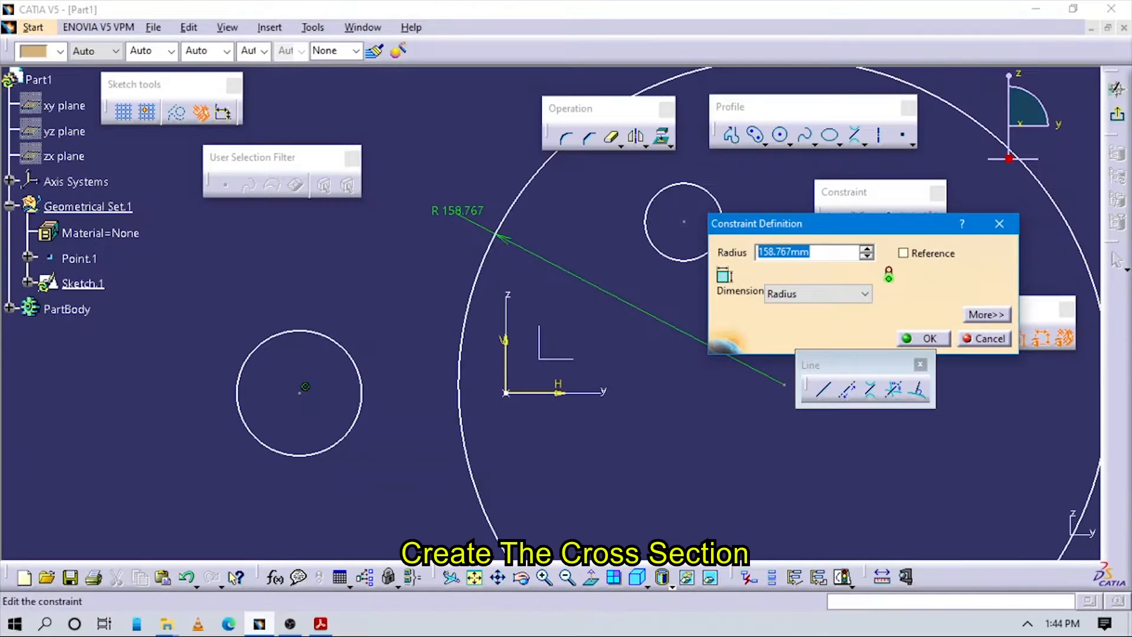
{"action": "type", "text": "20"}
{"action": "key", "text": "Return"}
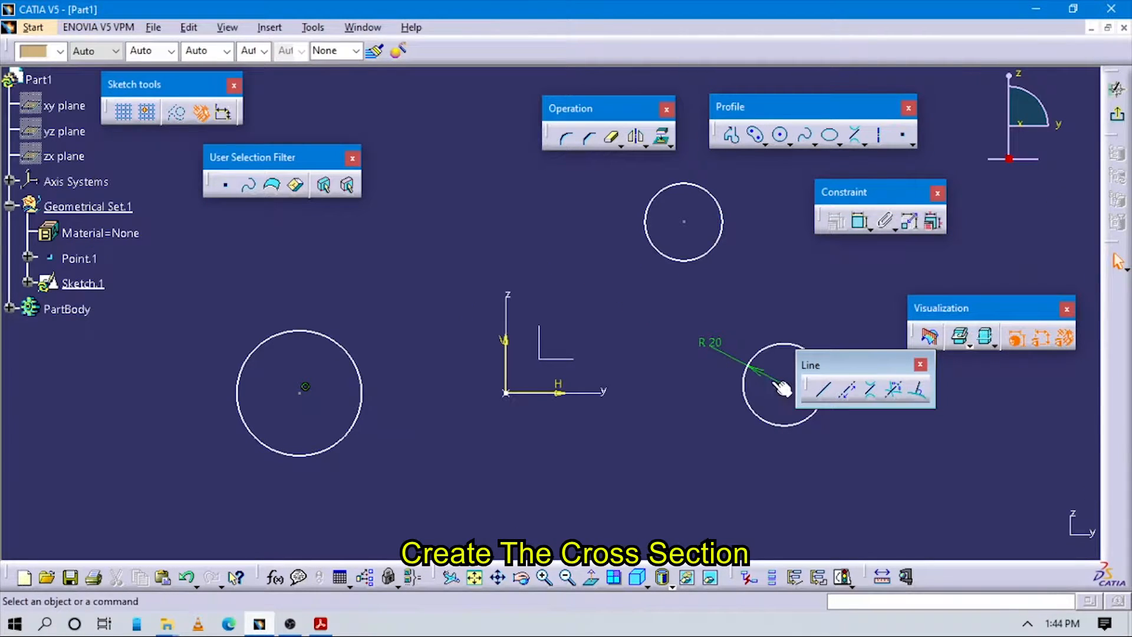
{"action": "left_click", "coordinate": [860, 222]}
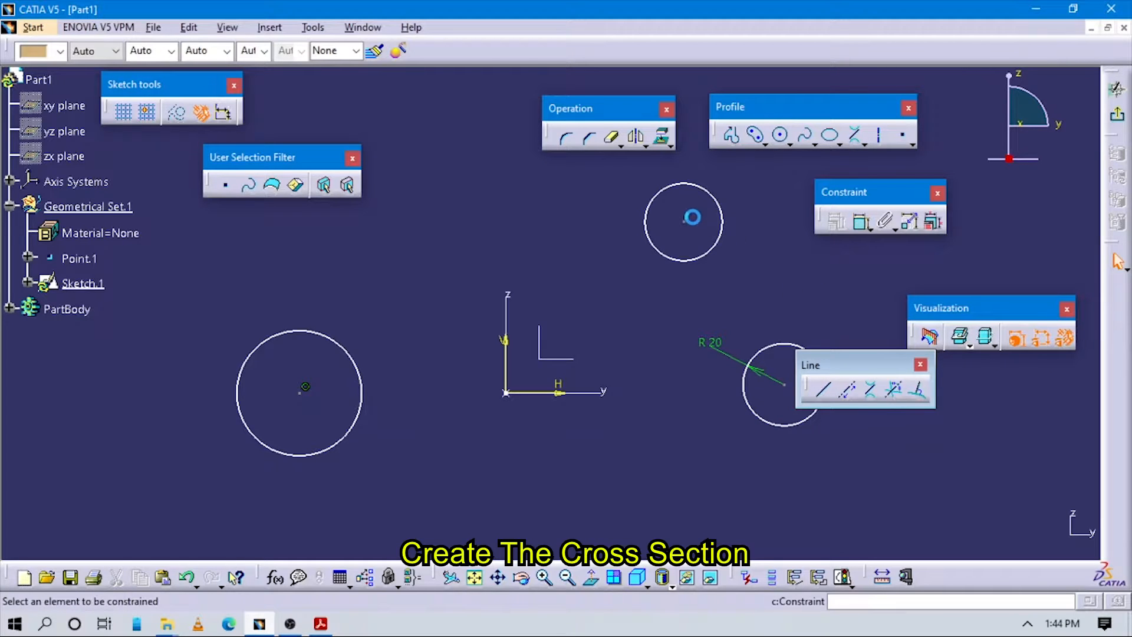
{"action": "left_click", "coordinate": [720, 202]}
{"action": "left_click", "coordinate": [759, 183]}
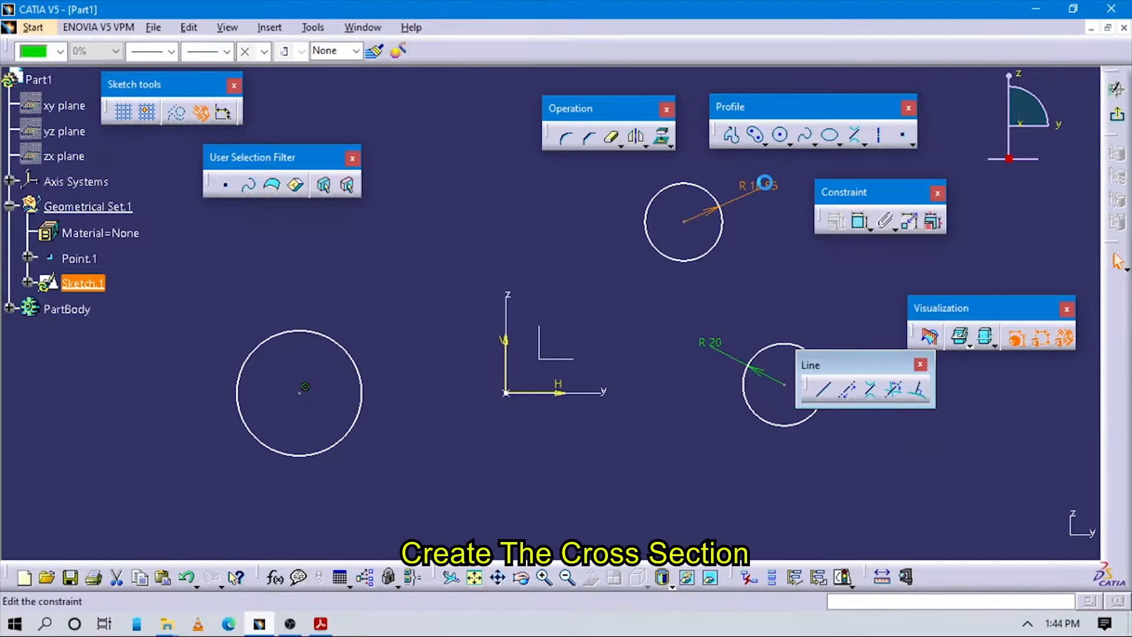
{"action": "key", "text": "Return"}
Step: Dimension the large left circle's radius as 40 mm, then check the drawing and recentre the view
{"action": "left_click", "coordinate": [862, 227]}
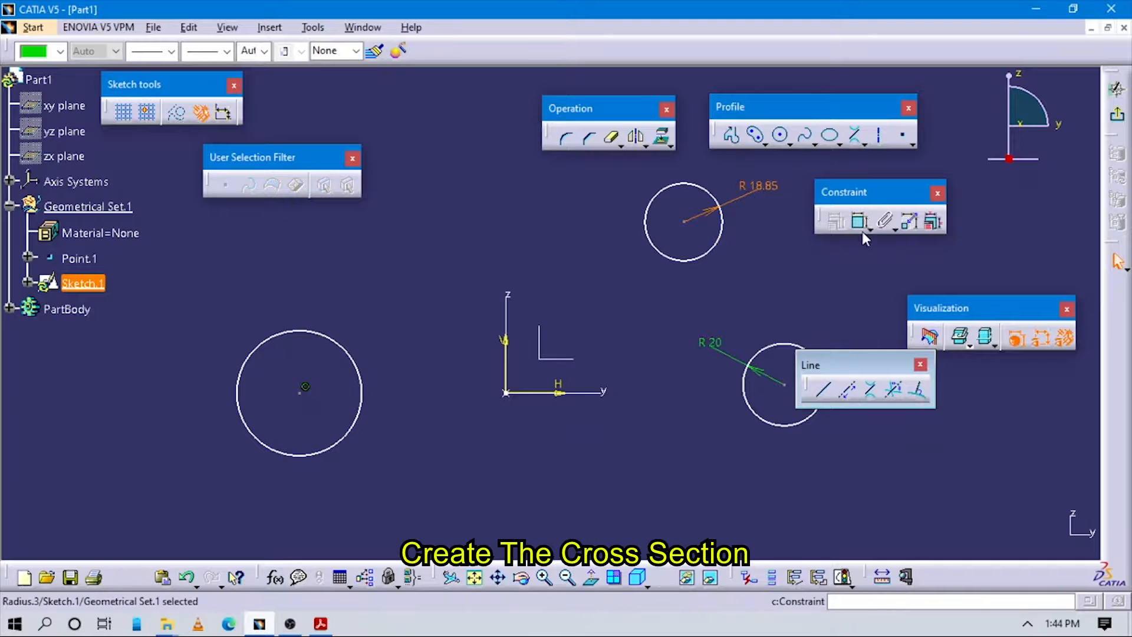
{"action": "left_click", "coordinate": [334, 347]}
{"action": "left_click", "coordinate": [368, 291]}
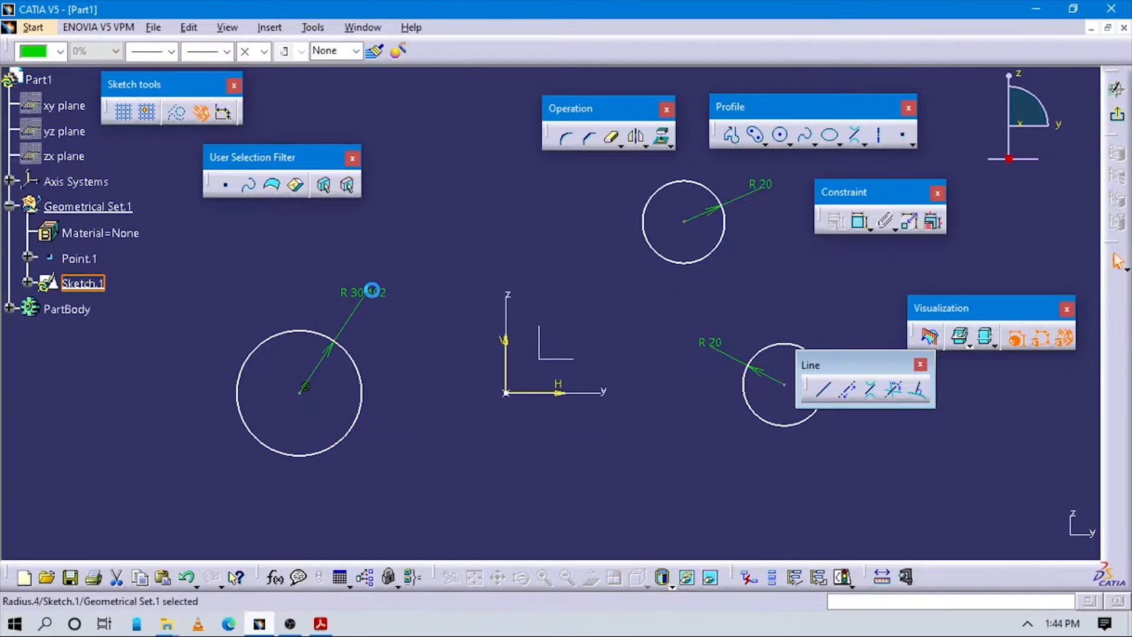
{"action": "double_click", "coordinate": [372, 290]}
{"action": "type", "text": "40mm"}
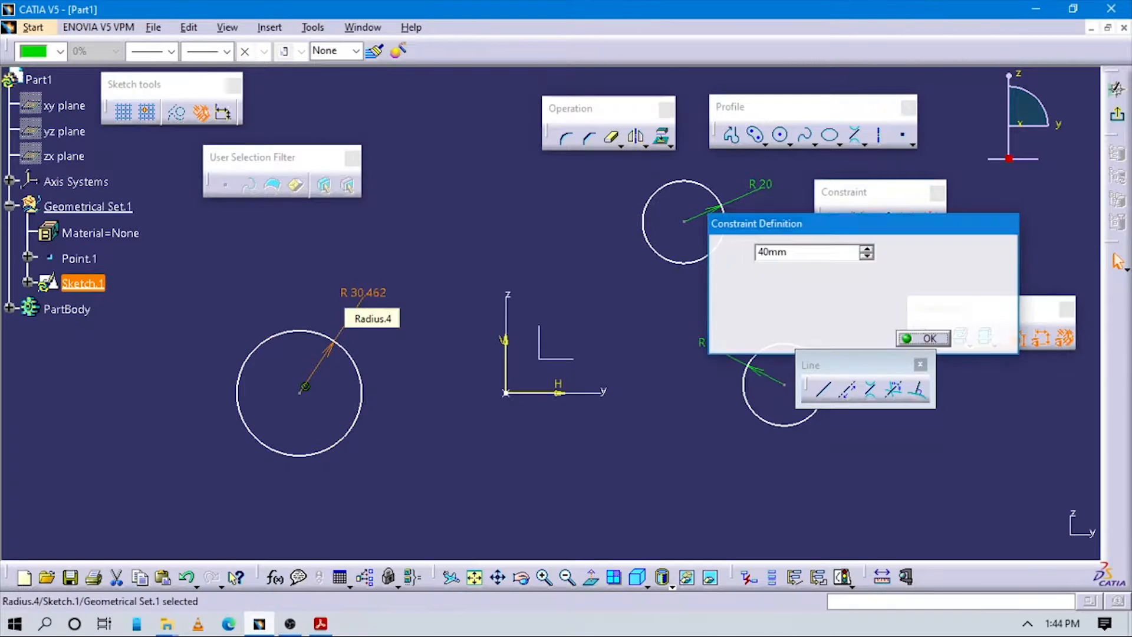
{"action": "key", "text": "Return"}
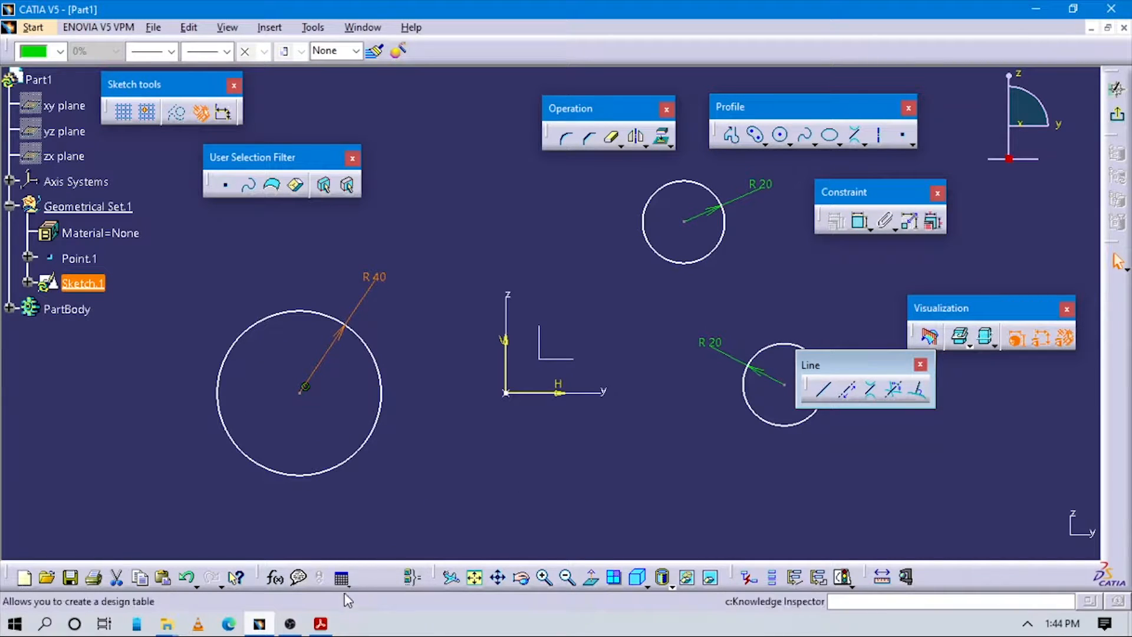
{"action": "left_click", "coordinate": [322, 624]}
{"action": "left_click", "coordinate": [322, 624]}
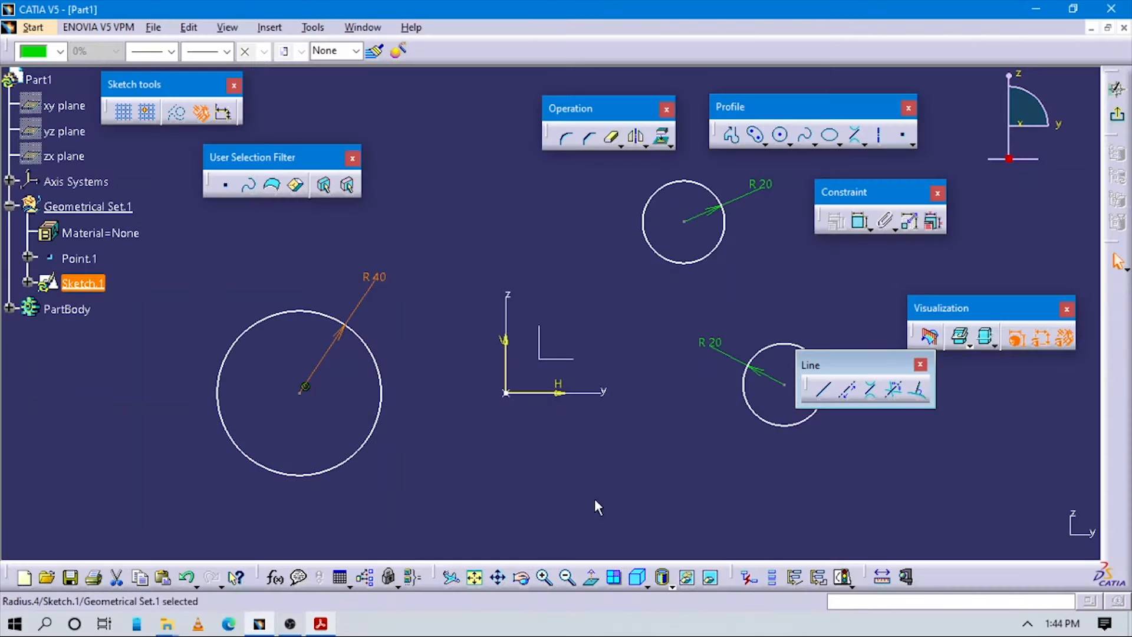
{"action": "middle_click_drag", "start_coordinate": [703, 462], "coordinate": [649, 405]}
{"action": "left_click", "coordinate": [860, 221]}
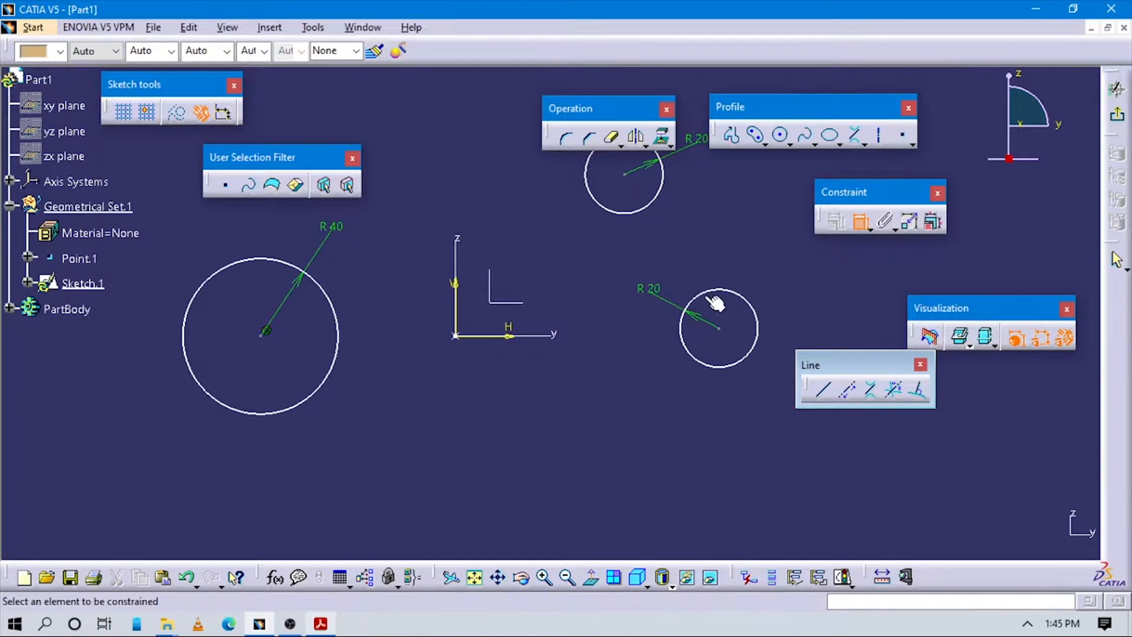
Step: Try a vertical dimension between the small circle centres, cancel it, and drag the lower circle down-left
{"action": "left_click", "coordinate": [721, 330]}
{"action": "right_click", "coordinate": [611, 390]}
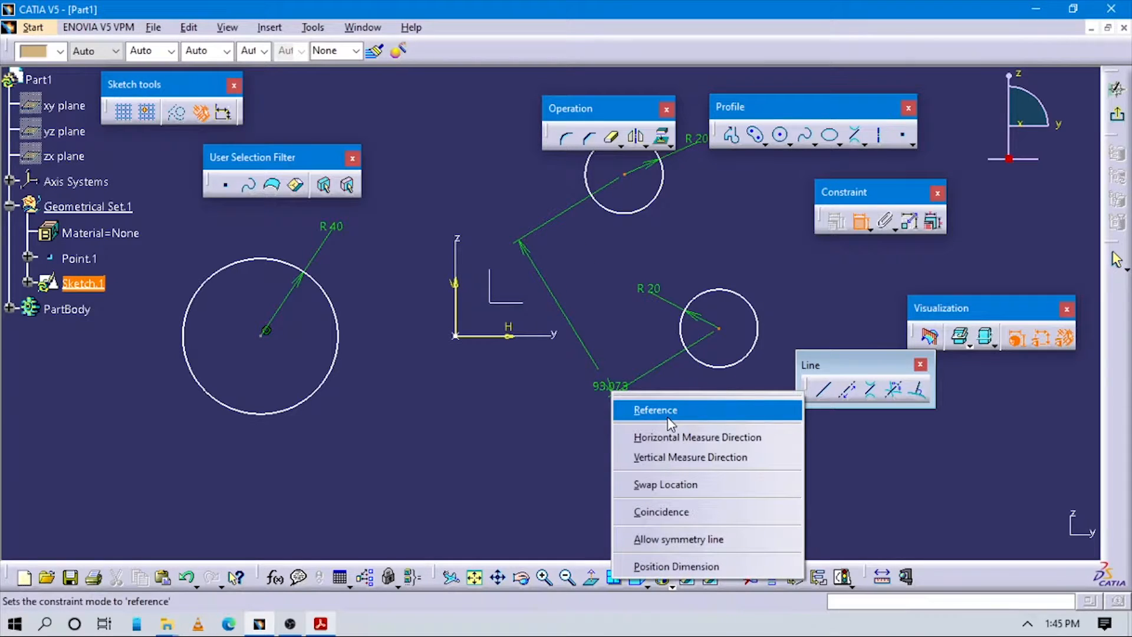
{"action": "left_click", "coordinate": [675, 458]}
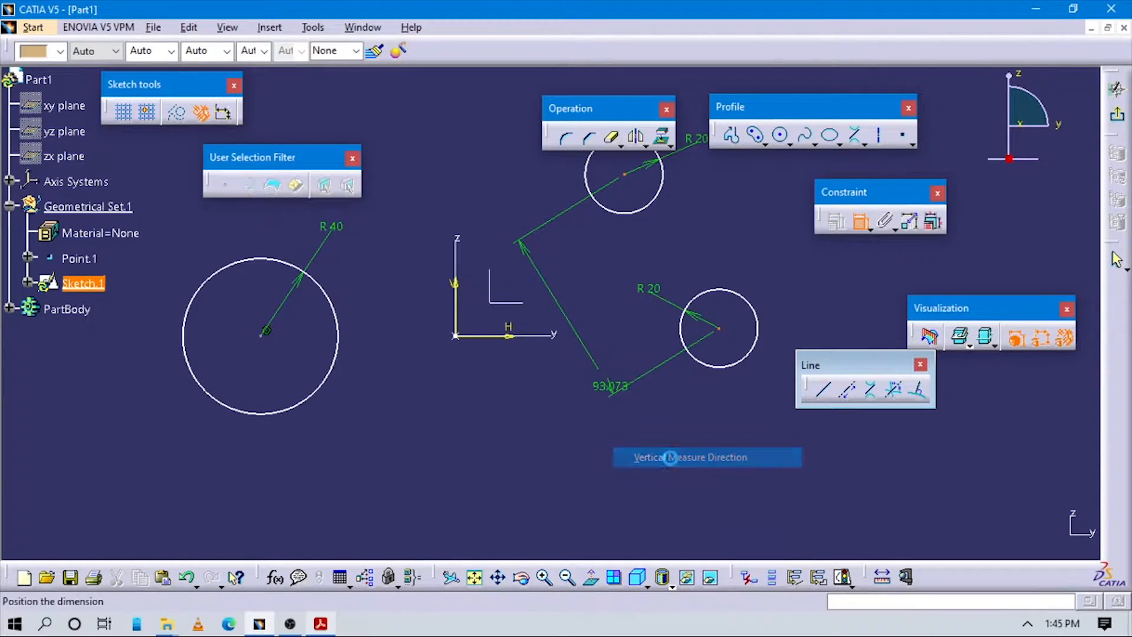
{"action": "right_click", "coordinate": [614, 401]}
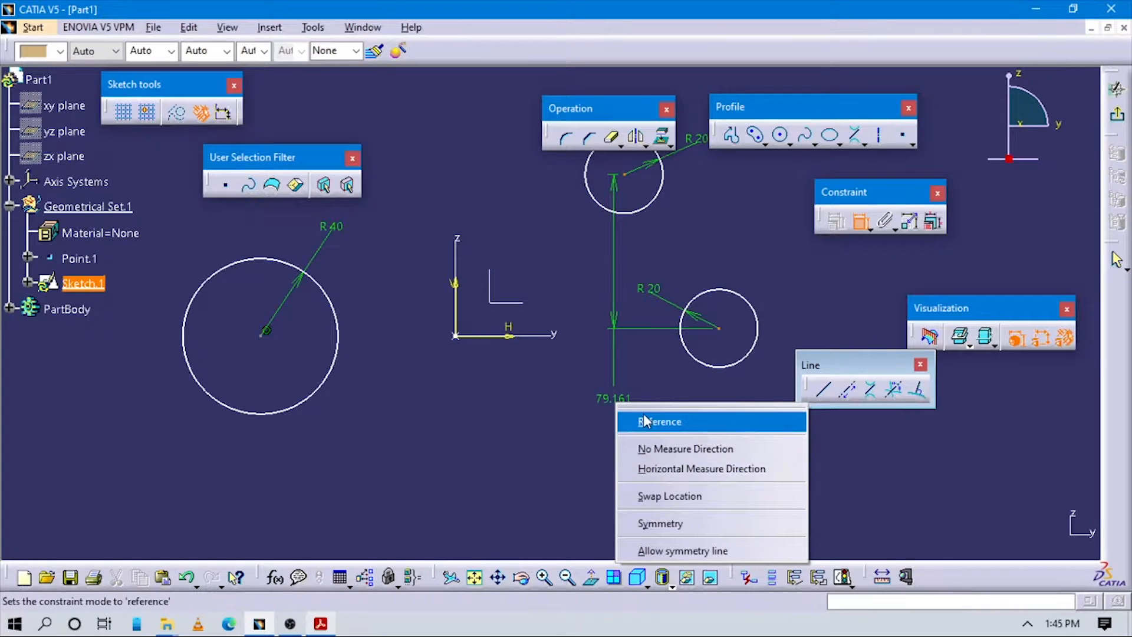
{"action": "key", "text": "Escape"}
{"action": "key", "text": "Escape"}
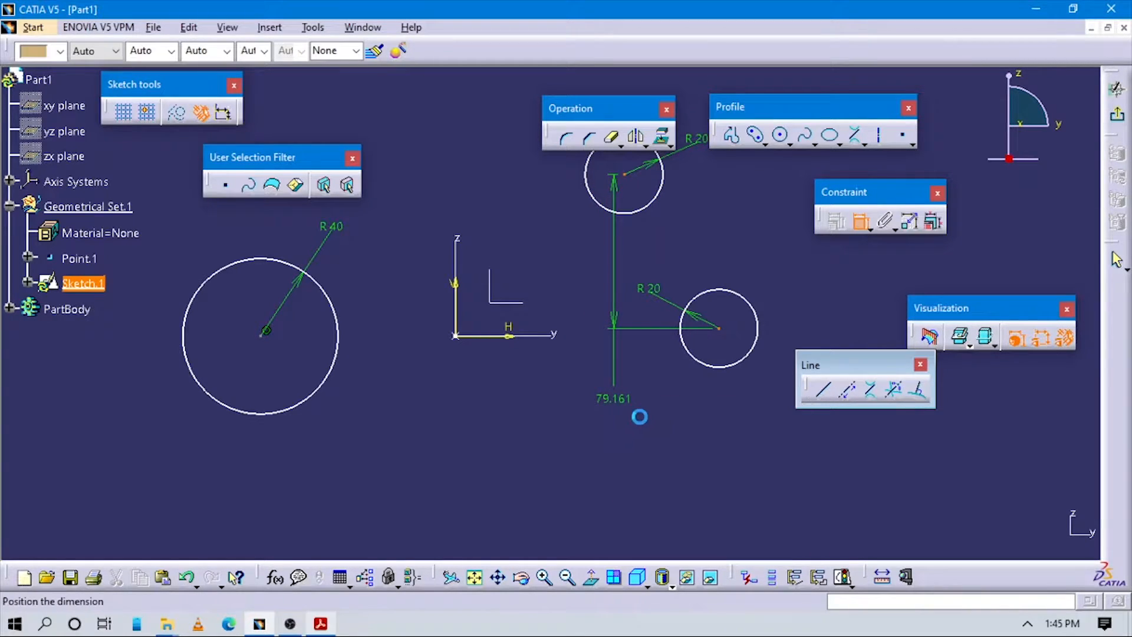
{"action": "mouse_move", "coordinate": [731, 337]}
{"action": "left_mouse_down"}
{"action": "mouse_move", "coordinate": [719, 328]}
{"action": "mouse_move", "coordinate": [652, 389]}
{"action": "mouse_move", "coordinate": [616, 405]}
{"action": "left_mouse_up"}
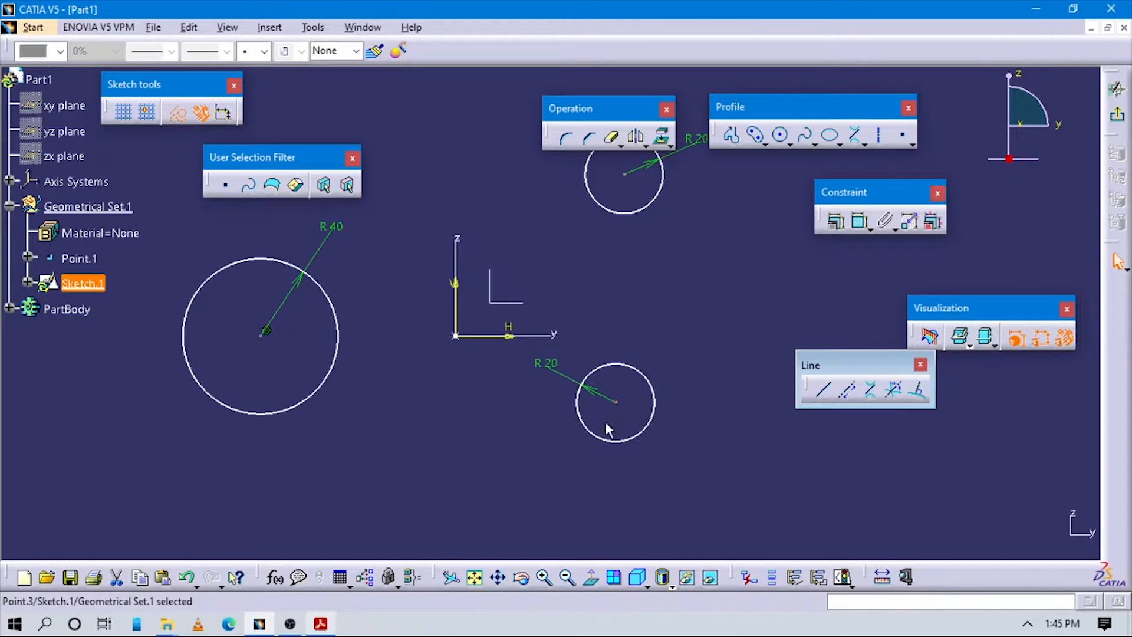
{"action": "left_click", "coordinate": [607, 425]}
Step: Constrain the two small circles' centres to a 0 mm horizontal offset
{"action": "left_click", "coordinate": [857, 225]}
{"action": "left_click", "coordinate": [623, 174]}
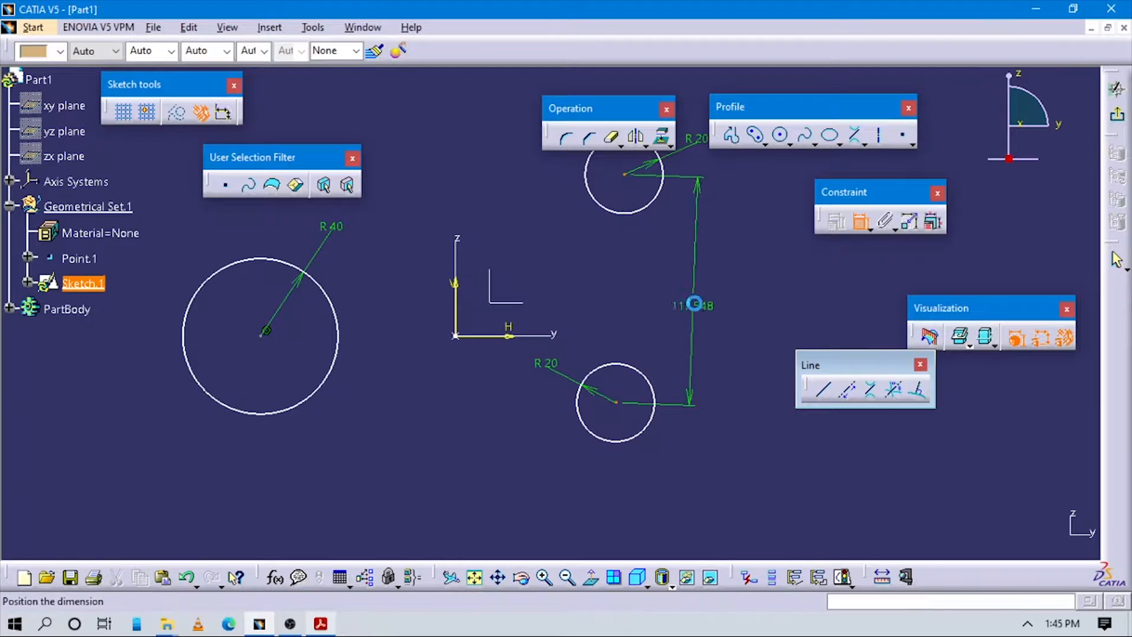
{"action": "right_click", "coordinate": [696, 304]}
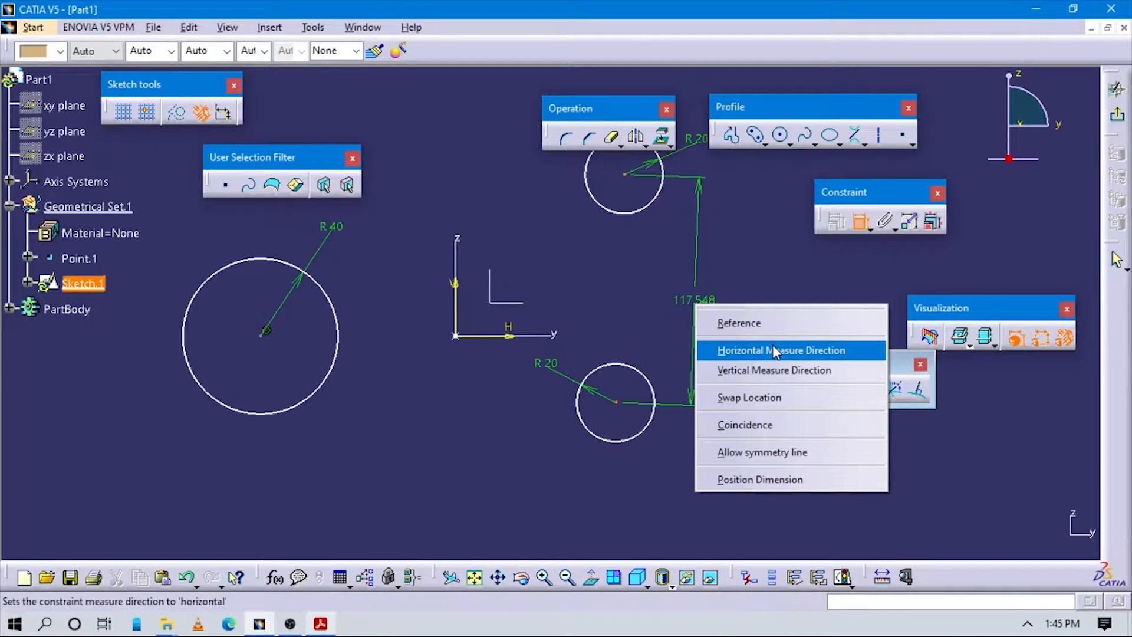
{"action": "left_click", "coordinate": [774, 351]}
{"action": "right_click", "coordinate": [708, 294]}
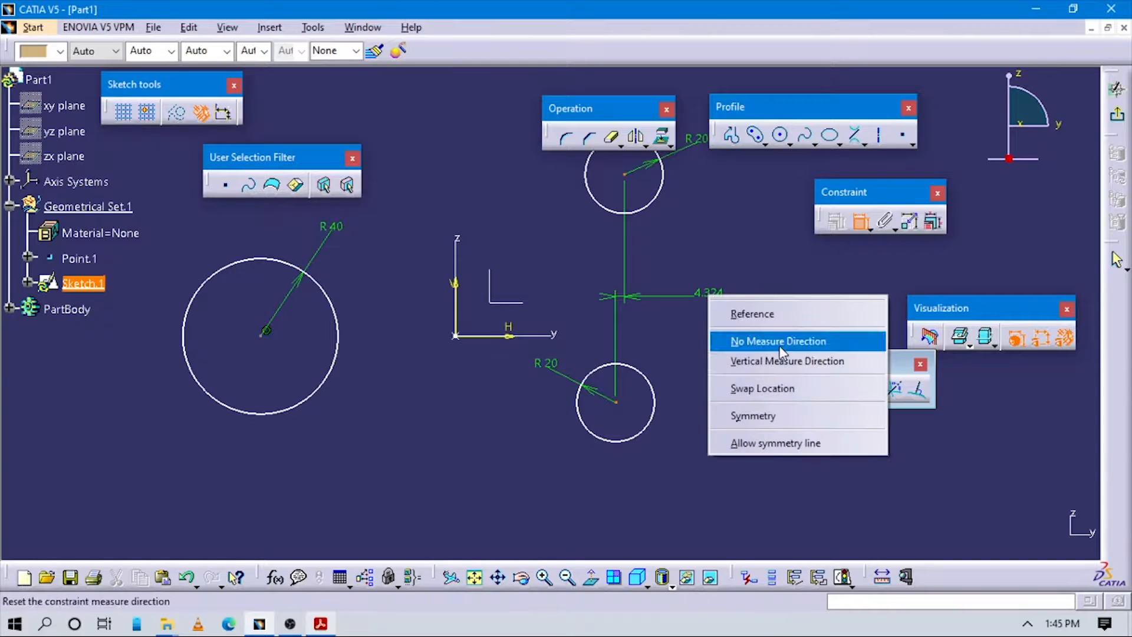
{"action": "left_click", "coordinate": [687, 329]}
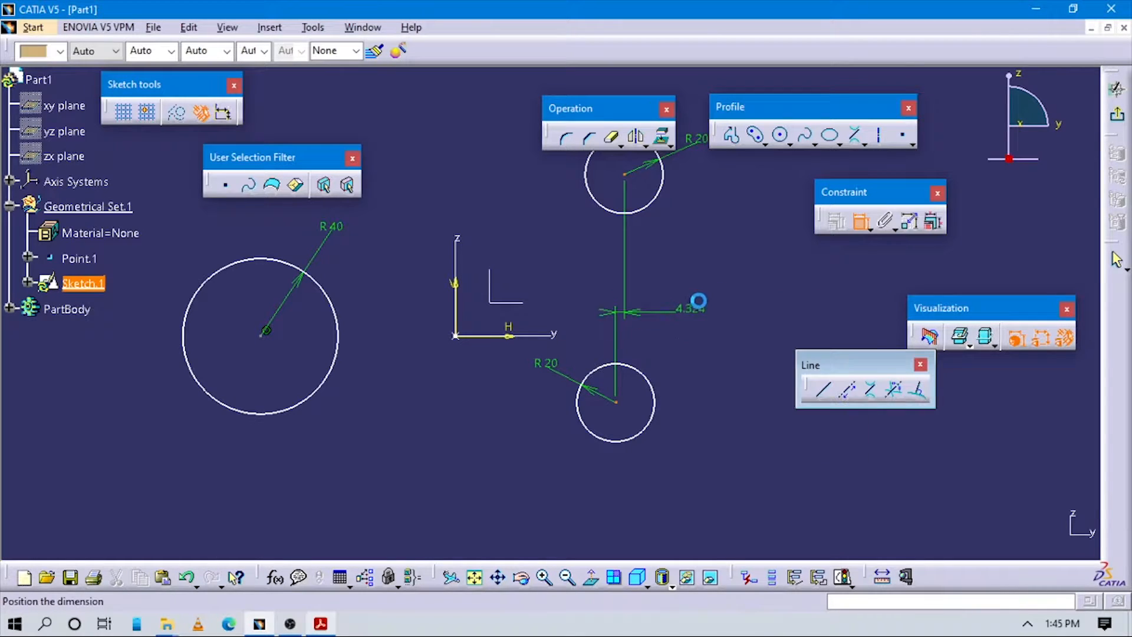
{"action": "left_click", "coordinate": [698, 302]}
{"action": "double_click", "coordinate": [696, 308]}
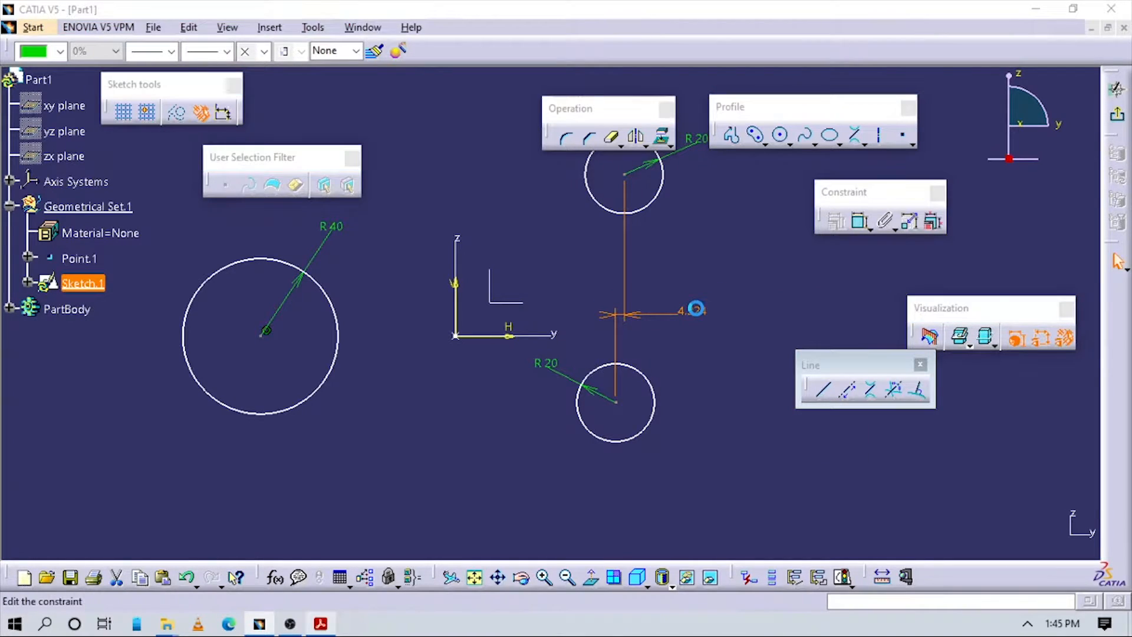
{"action": "type", "text": "0mm"}
{"action": "key", "text": "Return"}
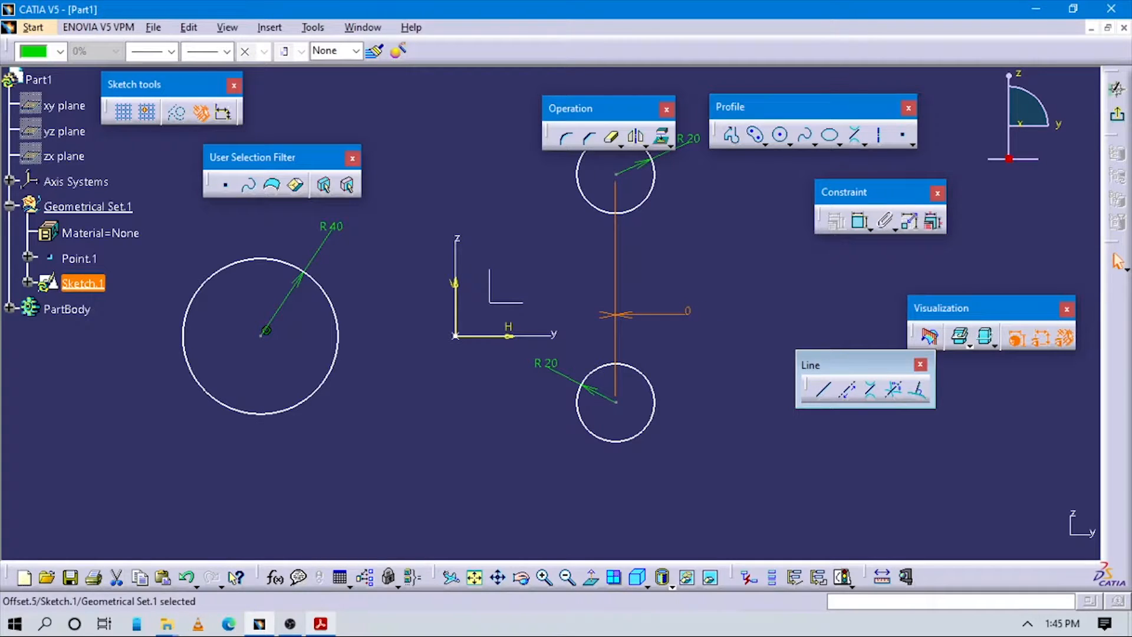
Step: Dimension the horizontal distance between the small circles and the large circle as 130 mm
{"action": "key", "text": "alt+Tab"}
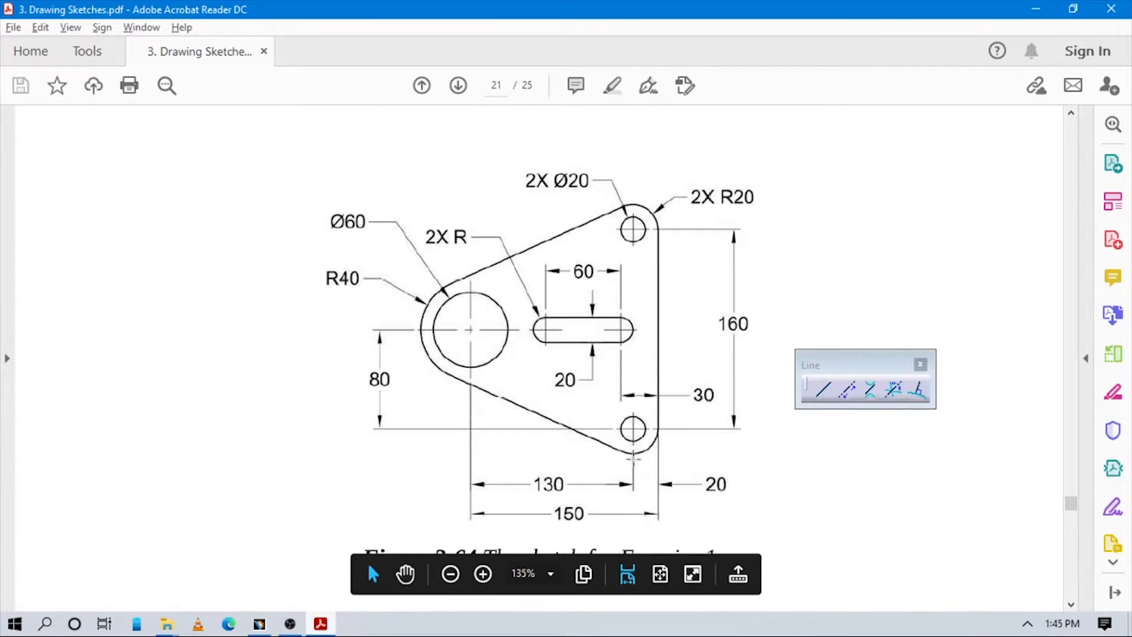
{"action": "key", "text": "alt+Tab"}
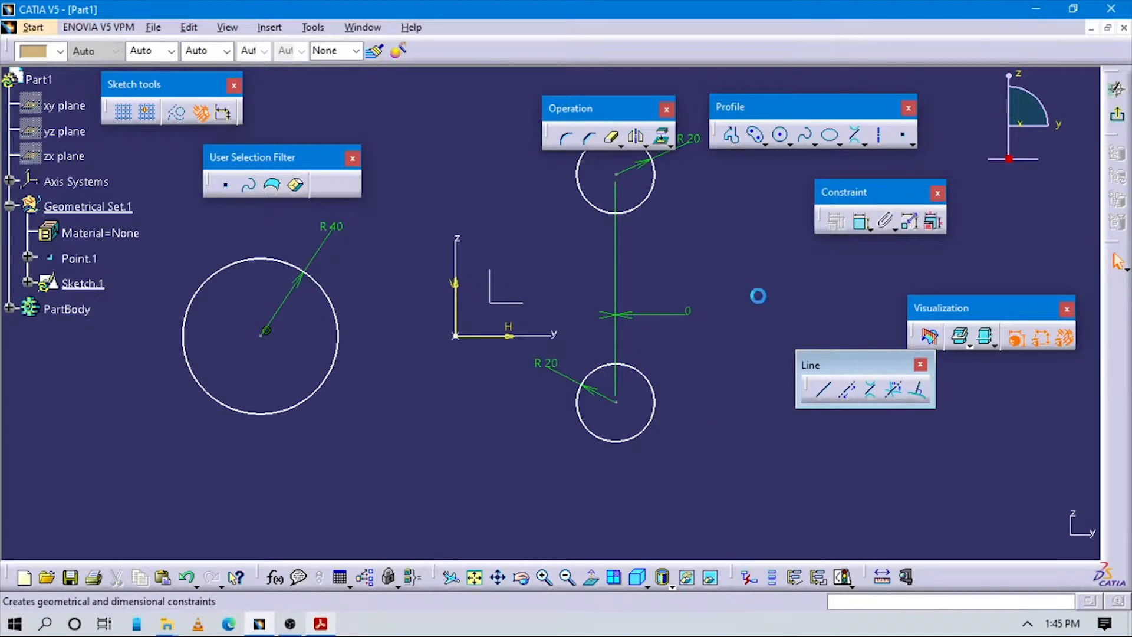
{"action": "left_click", "coordinate": [263, 333]}
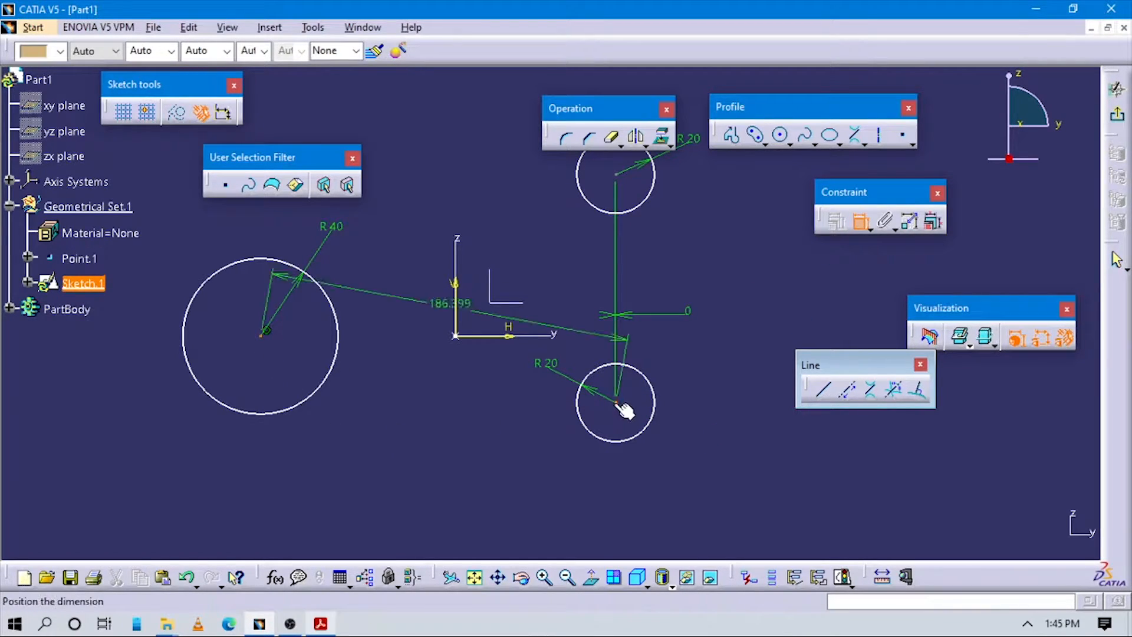
{"action": "right_click", "coordinate": [395, 446]}
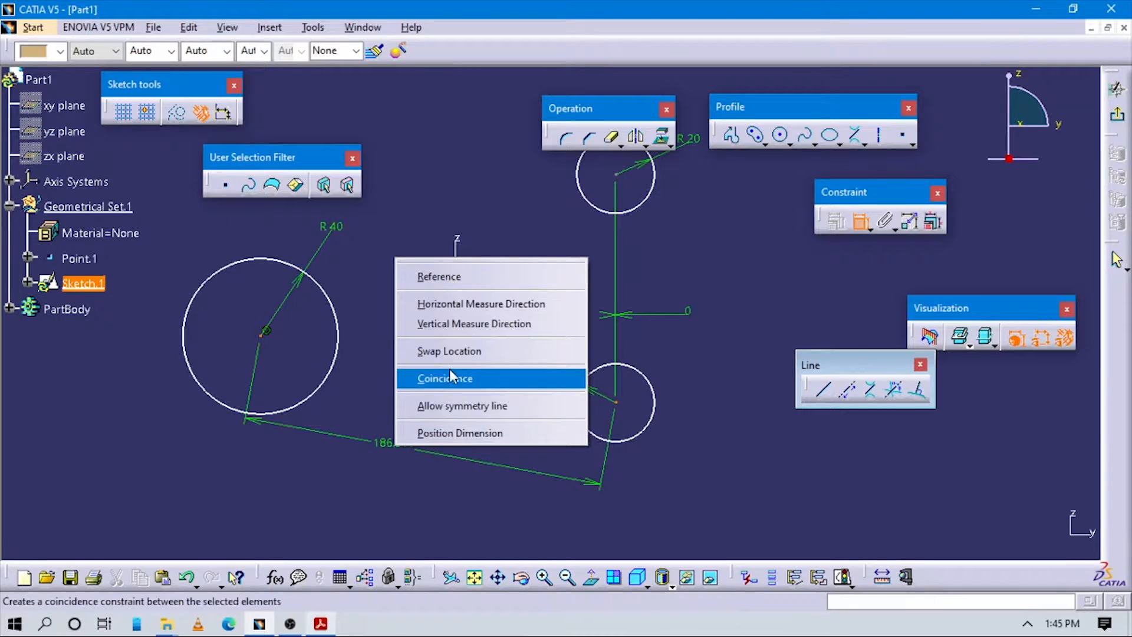
{"action": "left_click", "coordinate": [444, 309]}
{"action": "left_click", "coordinate": [436, 434]}
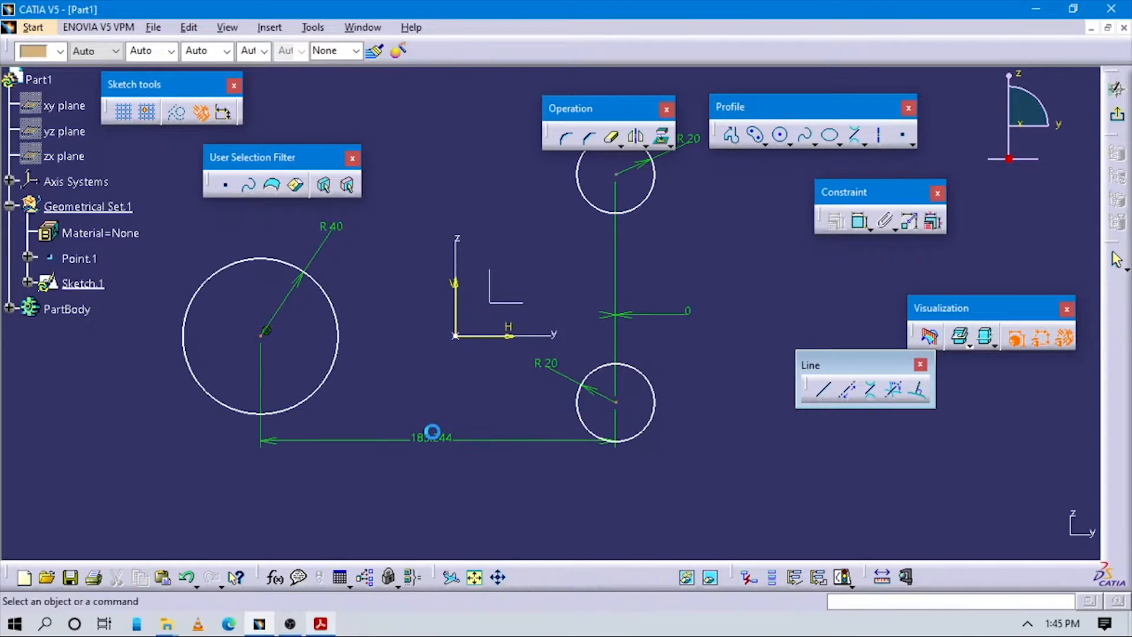
{"action": "double_click", "coordinate": [437, 429]}
{"action": "type", "text": "130mm"}
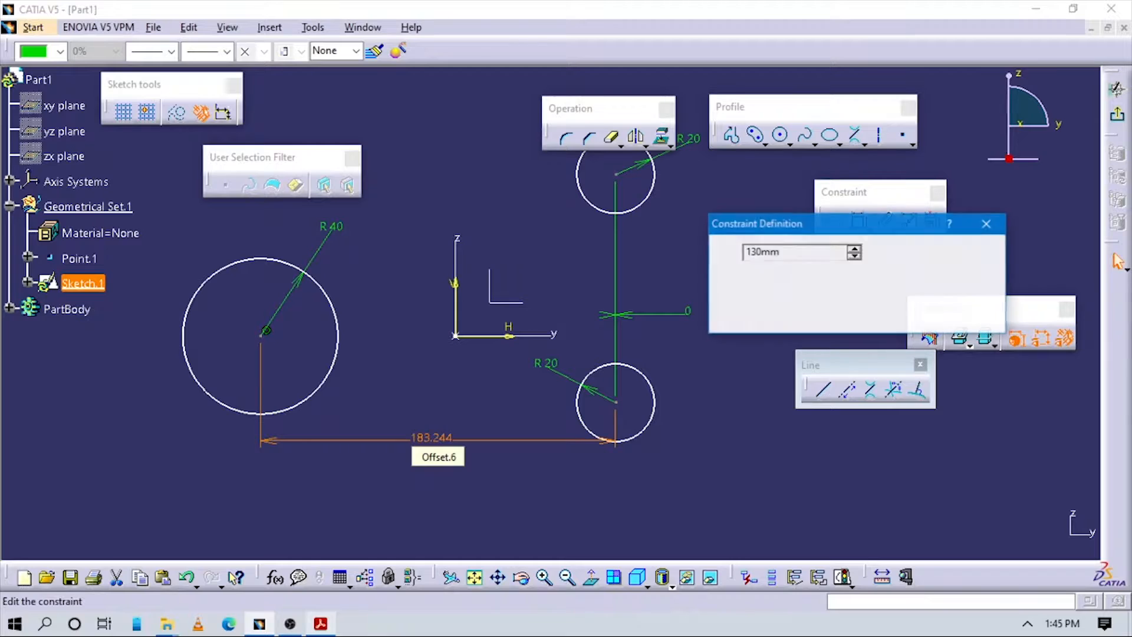
{"action": "key", "text": "Return"}
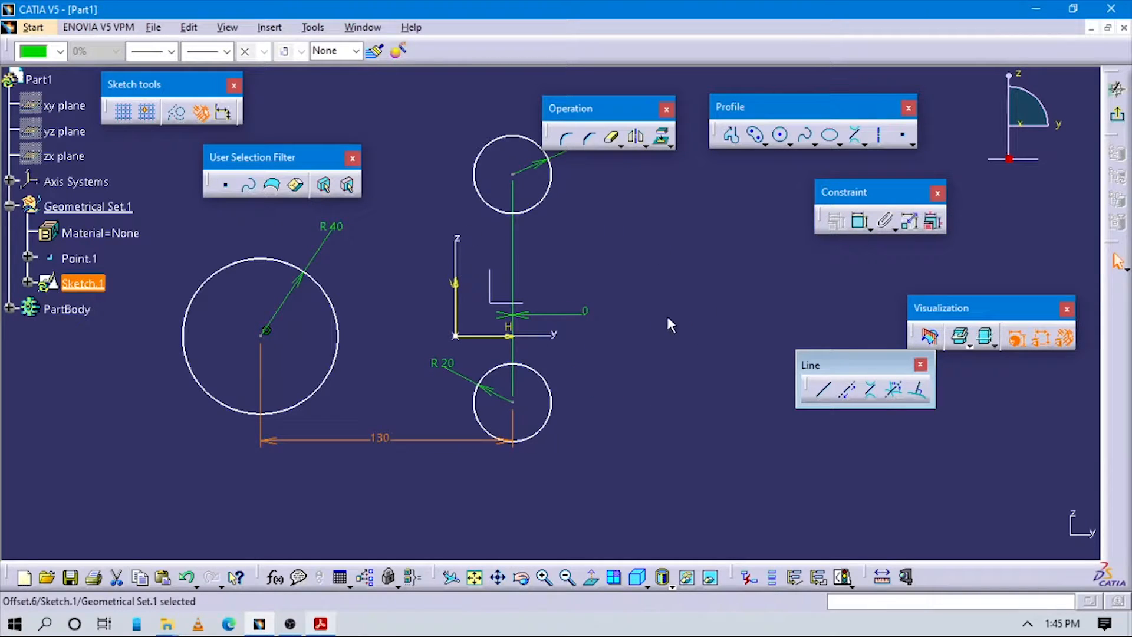
Step: Add a vertical dimension between the upper and lower small circle centres for the 160 mm spacing
{"action": "left_click", "coordinate": [859, 222]}
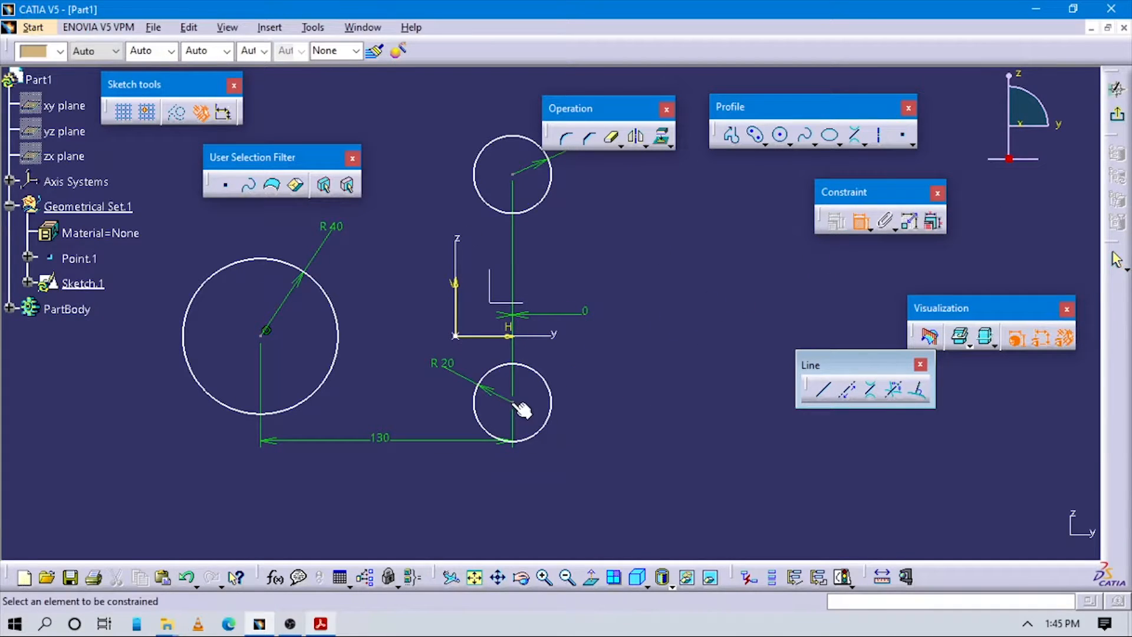
{"action": "left_click", "coordinate": [514, 185]}
{"action": "left_click", "coordinate": [513, 402]}
{"action": "left_click", "coordinate": [634, 284]}
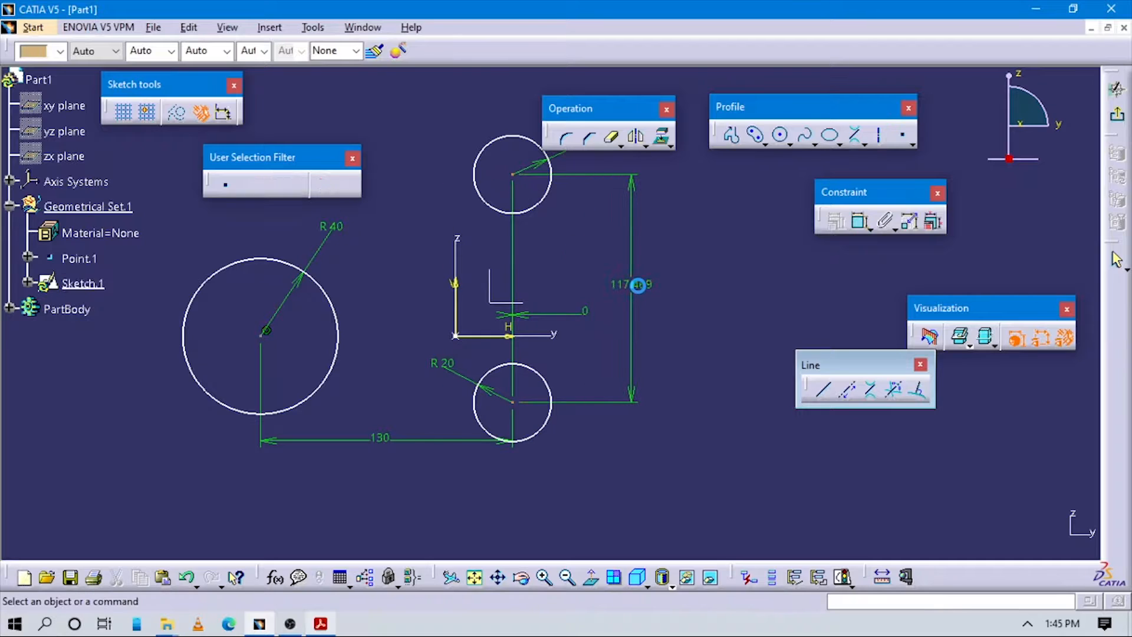
{"action": "double_click", "coordinate": [639, 284]}
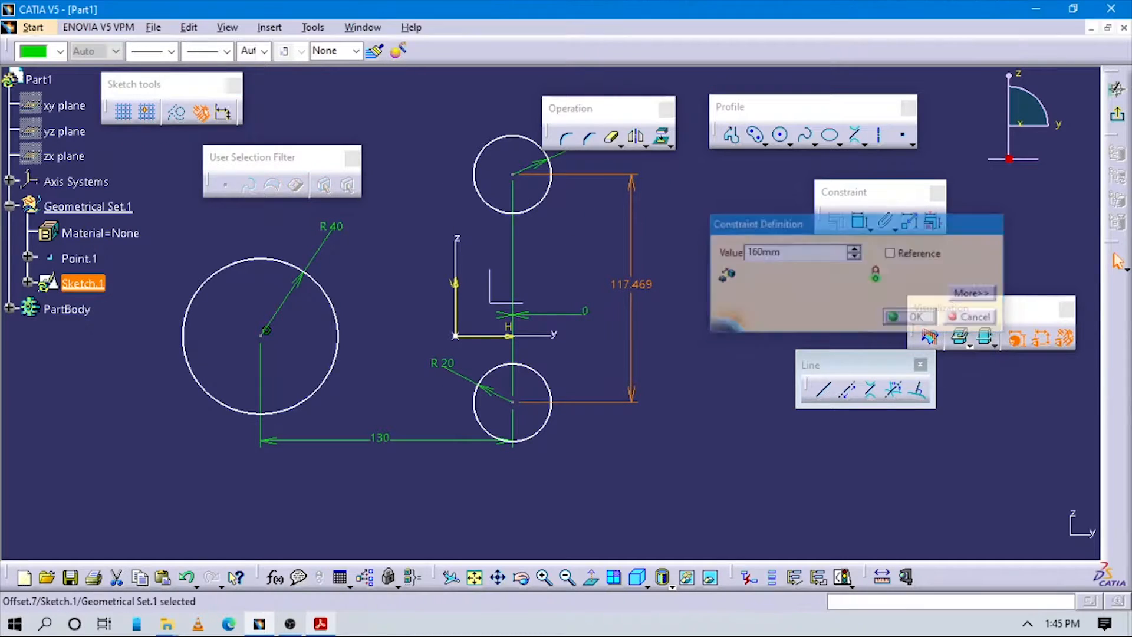
{"action": "key", "text": "alt+Tab"}
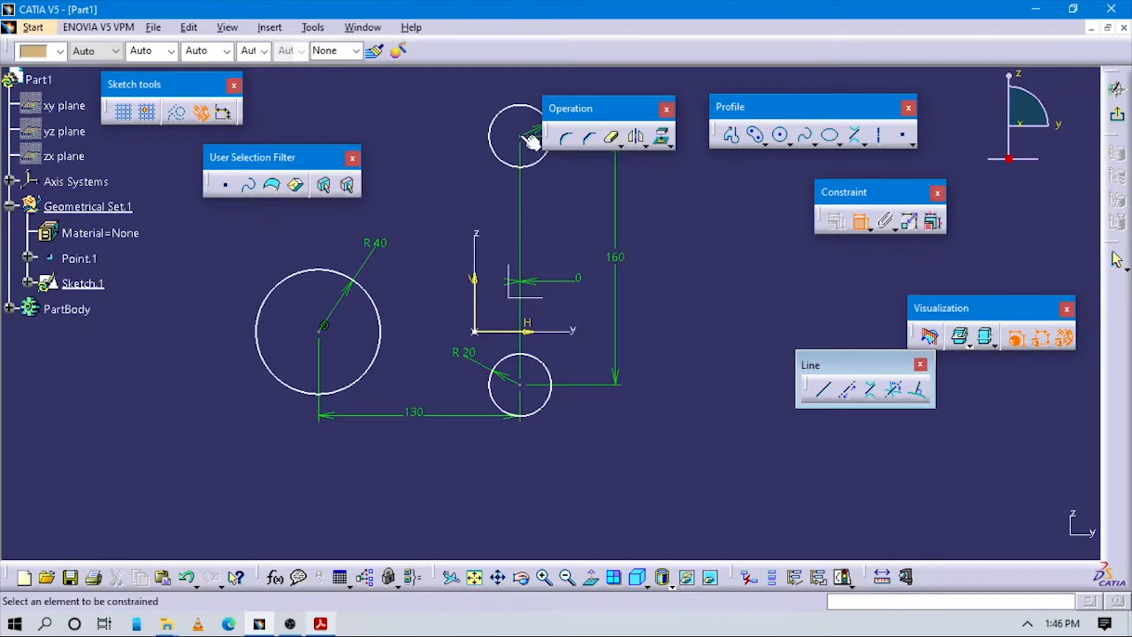
Step: Try making the small circles symmetric about the horizontal axis, then undo the over-constraining symmetry
{"action": "left_click", "coordinate": [521, 347]}
{"action": "left_click", "coordinate": [532, 393]}
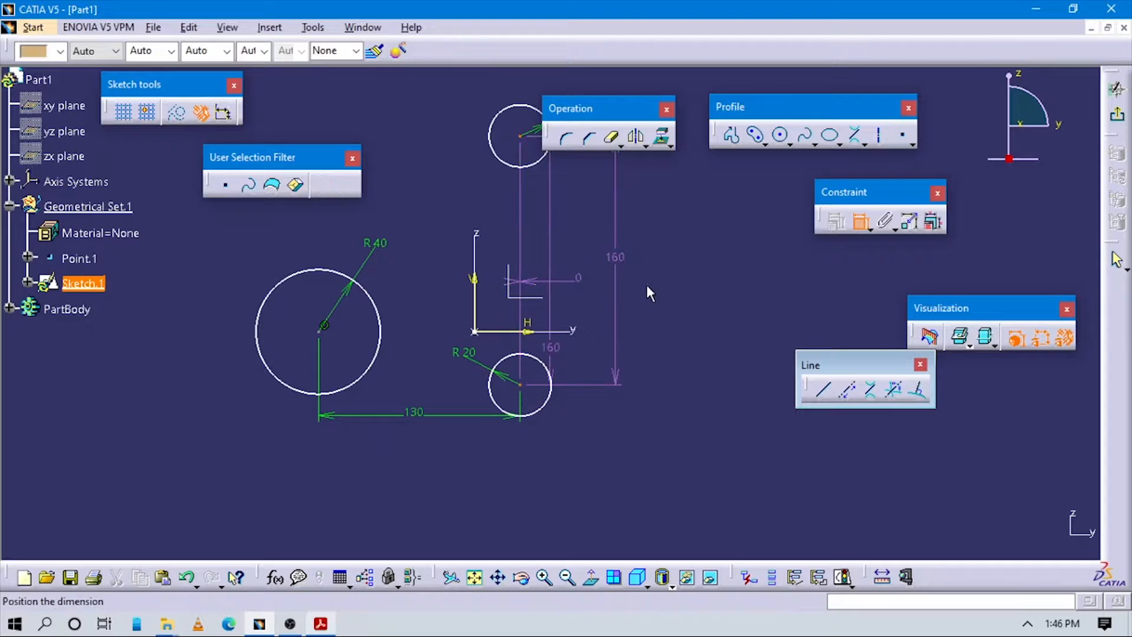
{"action": "right_click", "coordinate": [700, 230]}
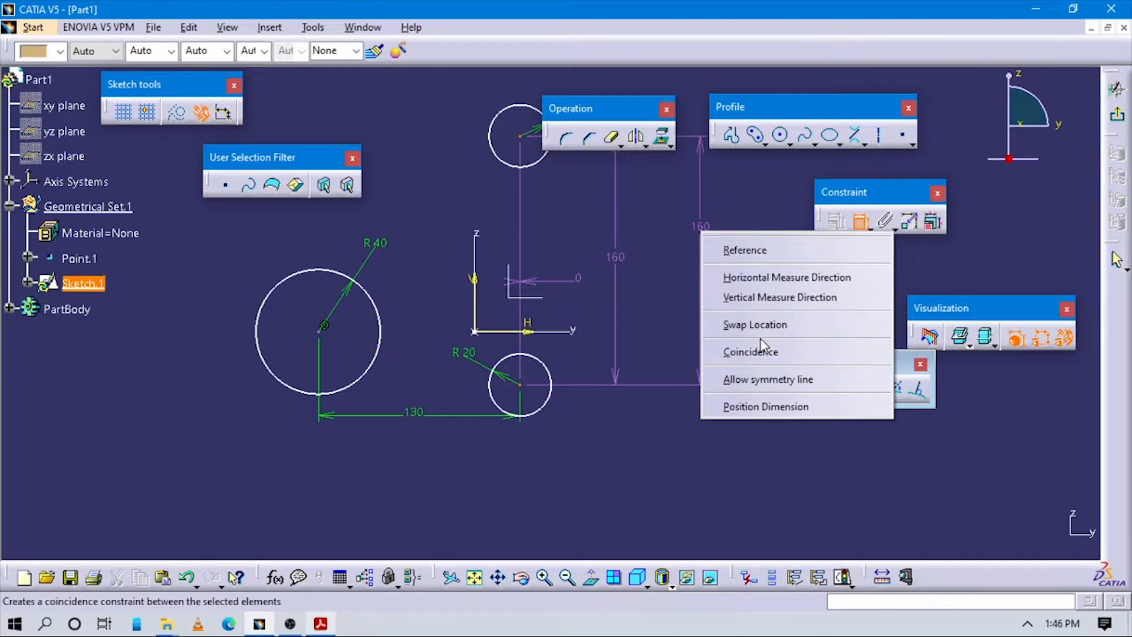
{"action": "left_click", "coordinate": [759, 379]}
{"action": "left_click", "coordinate": [533, 333]}
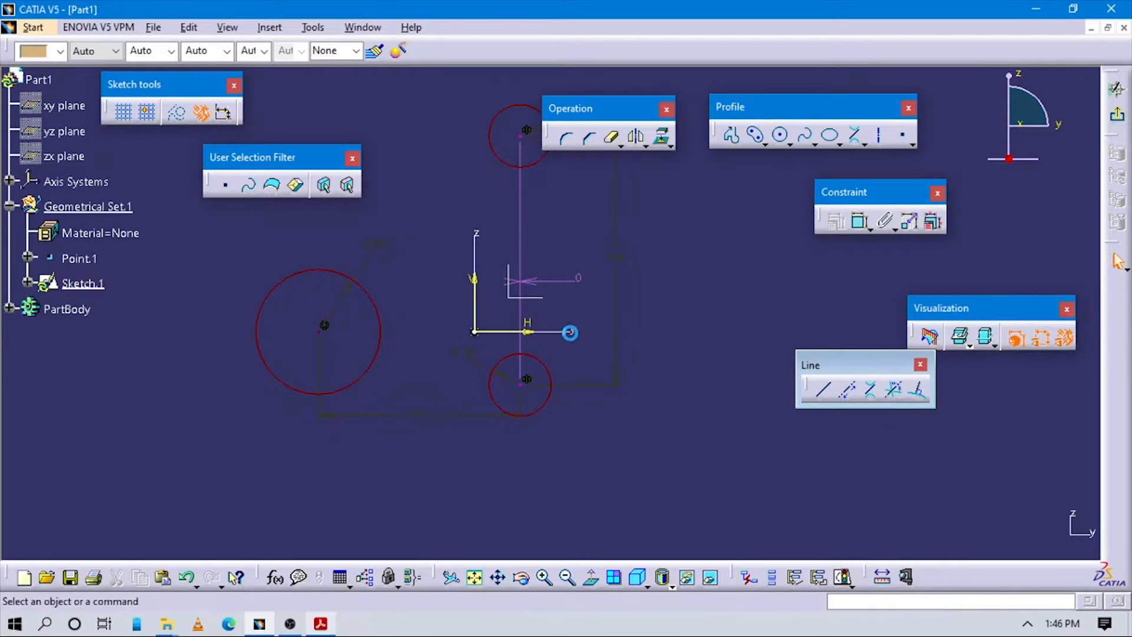
{"action": "middle_click_drag", "start_coordinate": [717, 338], "coordinate": [708, 332]}
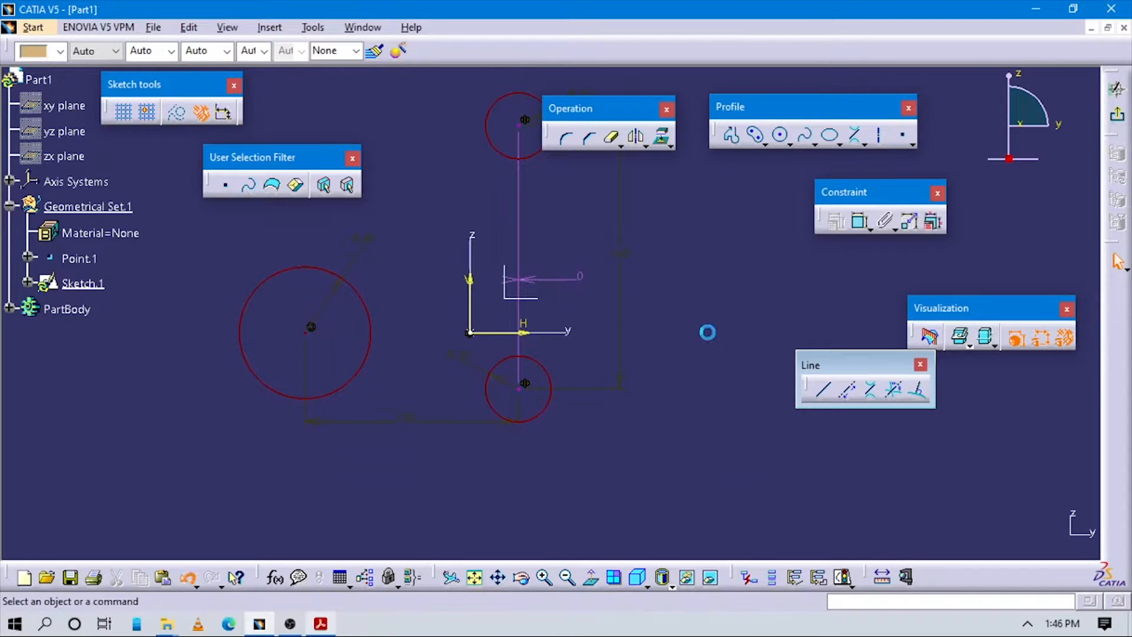
{"action": "key", "text": "ctrl+z"}
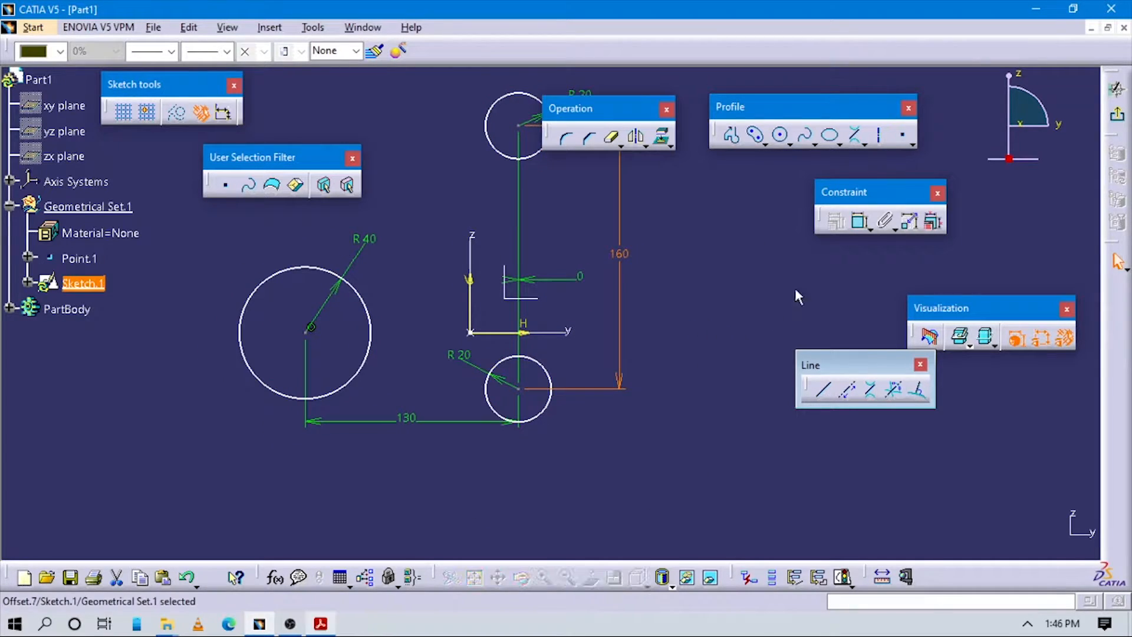
Step: Dimension the lower circle's centre to the horizontal axis as 160/2 (80 mm)
{"action": "left_click", "coordinate": [861, 223]}
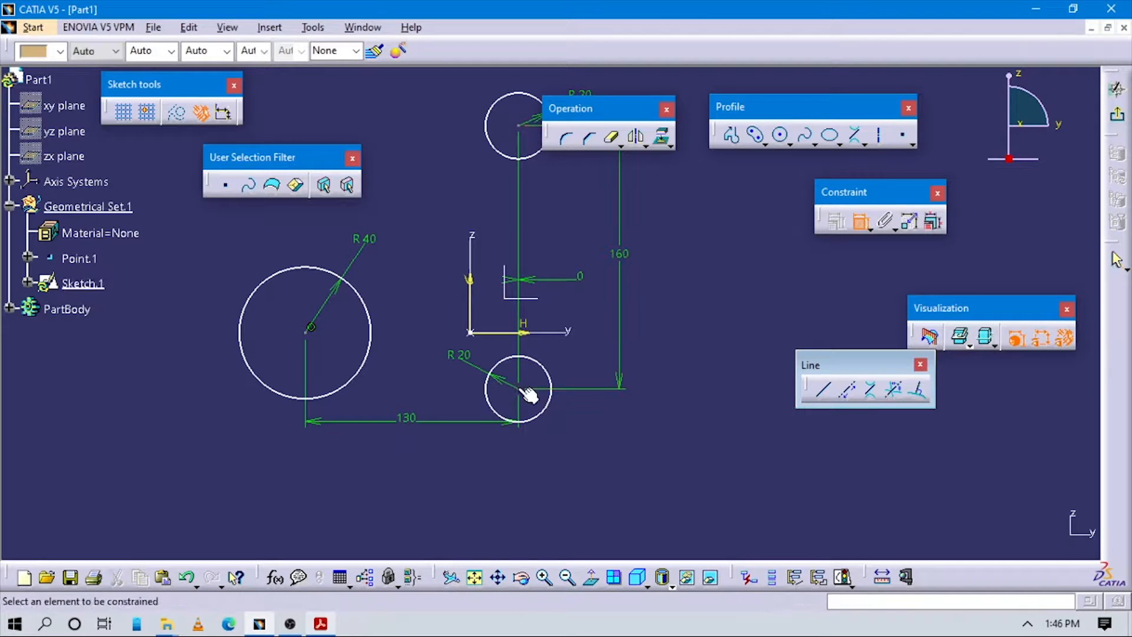
{"action": "left_click", "coordinate": [530, 334]}
{"action": "left_click", "coordinate": [590, 388]}
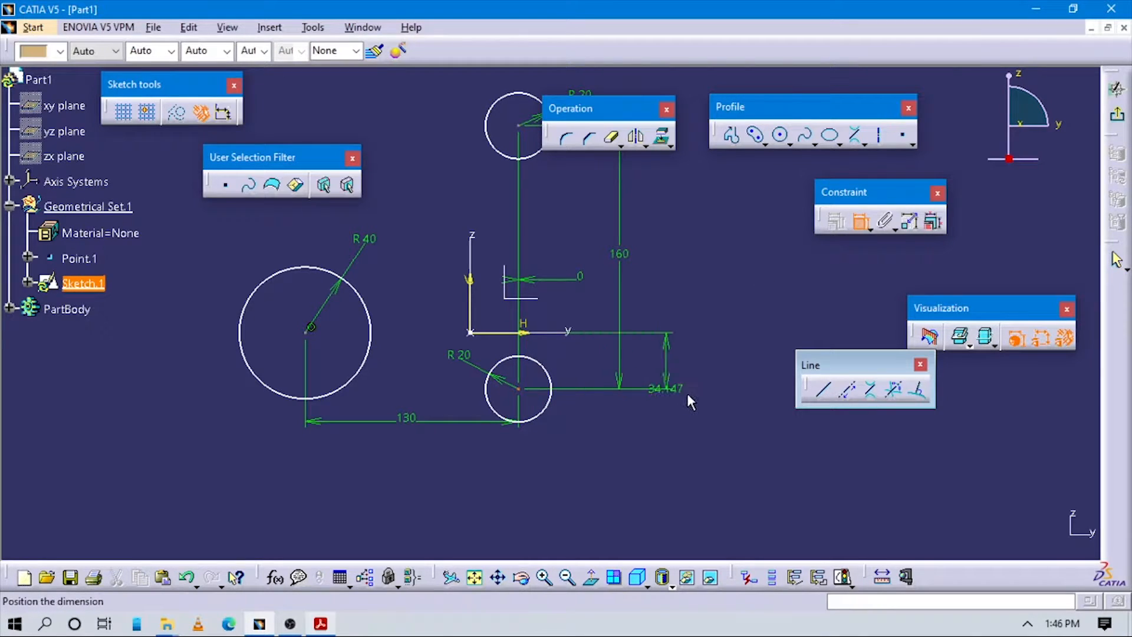
{"action": "left_click", "coordinate": [690, 389]}
{"action": "double_click", "coordinate": [690, 389]}
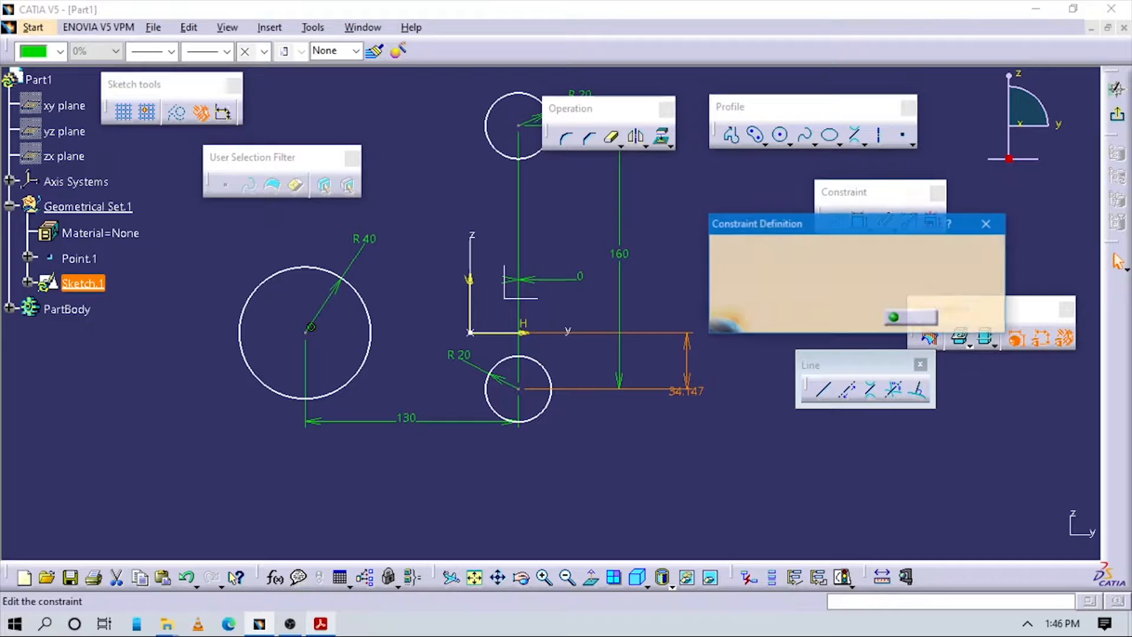
{"action": "type", "text": "160/2"}
{"action": "key", "text": "Return"}
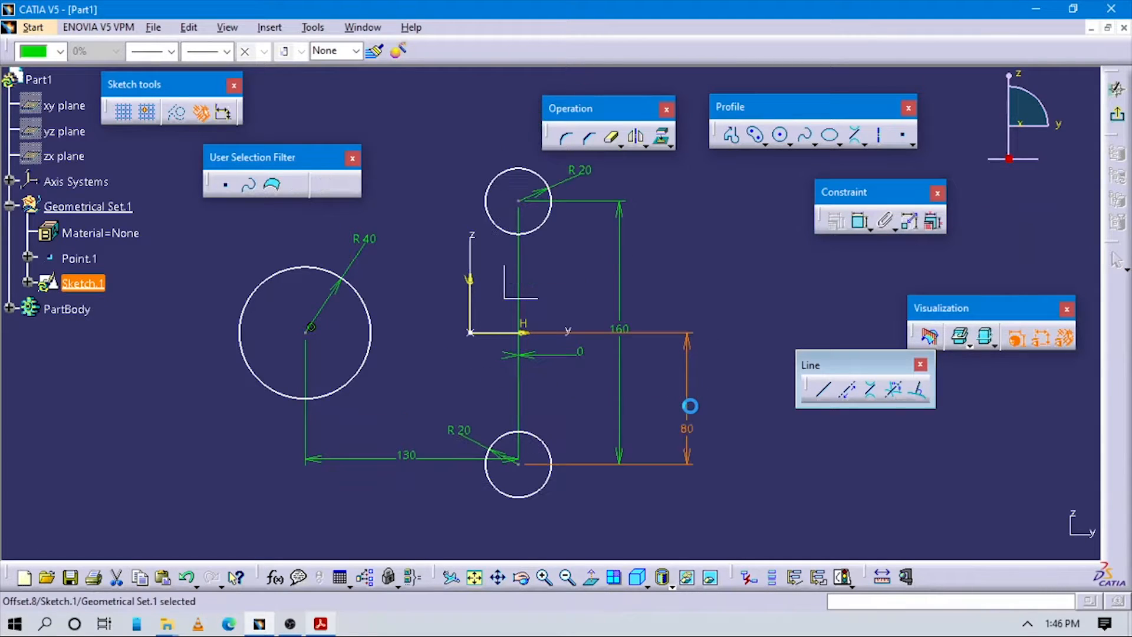
{"action": "left_click", "coordinate": [813, 283]}
Step: Dimension the large circle's centre from the vertical axis, entering 130 as the value
{"action": "left_click", "coordinate": [859, 221]}
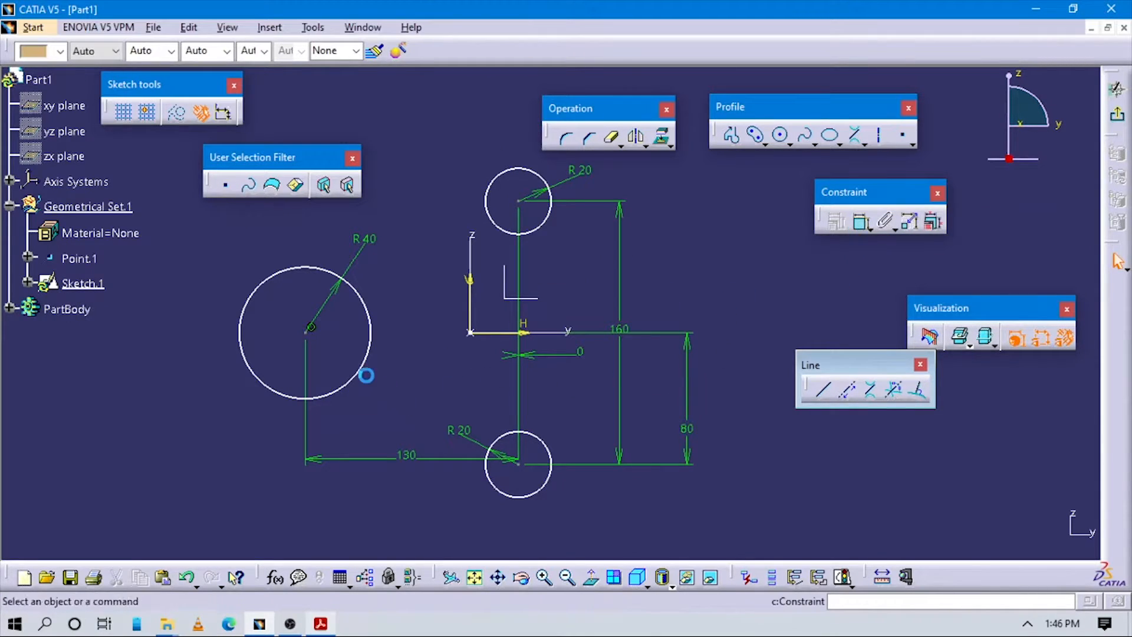
{"action": "left_click", "coordinate": [311, 327]}
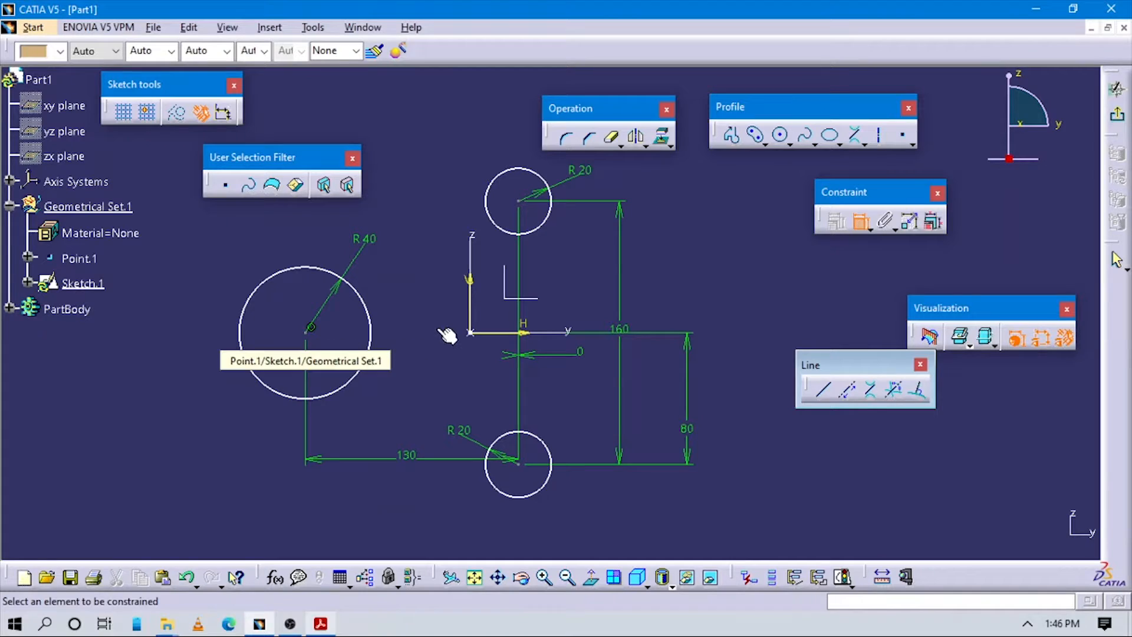
{"action": "left_click", "coordinate": [470, 307]}
{"action": "left_click", "coordinate": [429, 222]}
{"action": "double_click", "coordinate": [428, 223]}
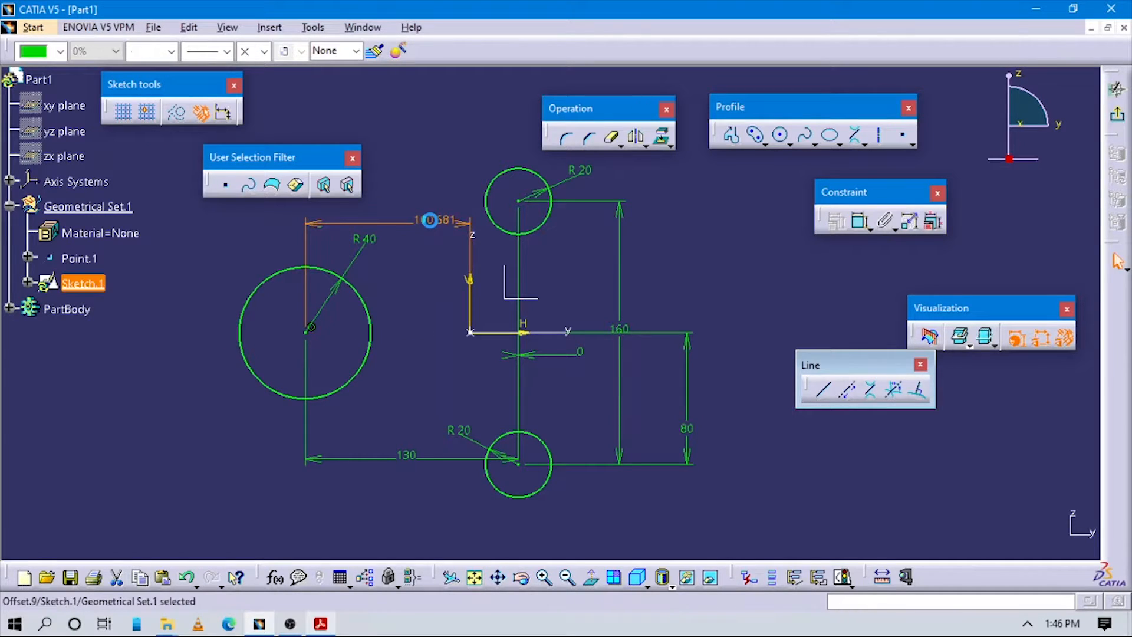
{"action": "type", "text": "130/"}
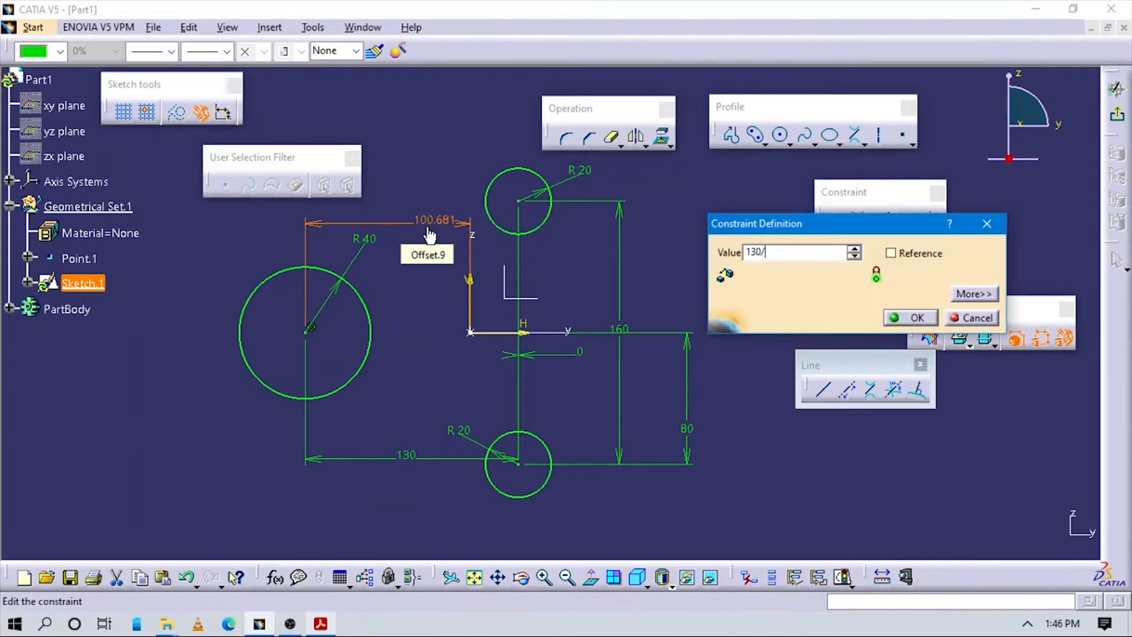
{"action": "key", "text": "Return"}
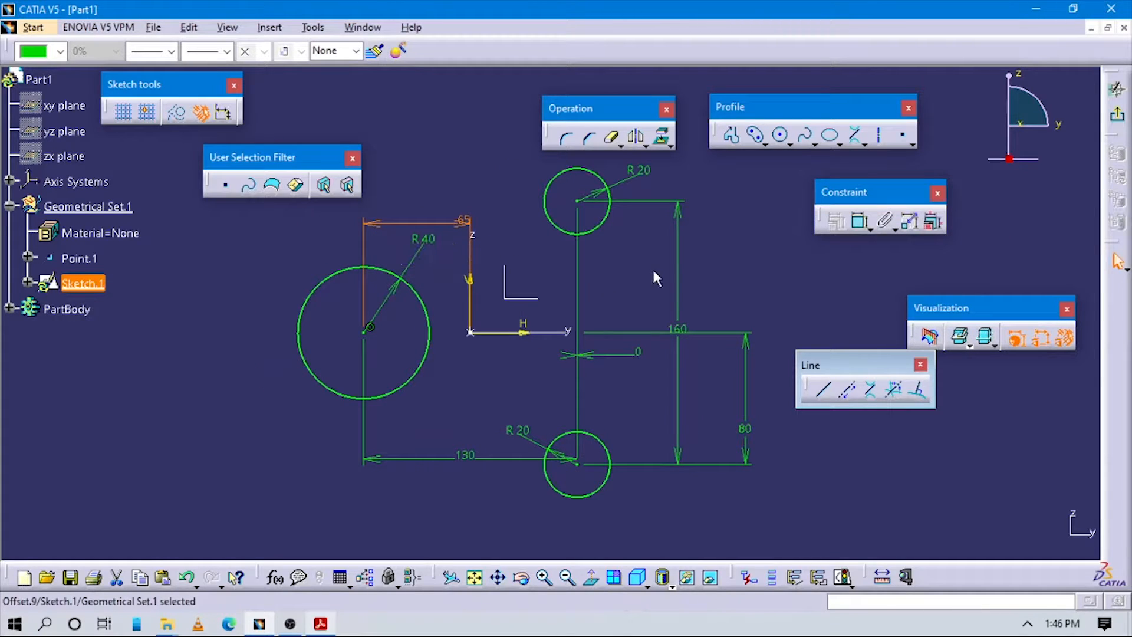
{"action": "left_click", "coordinate": [717, 276]}
Step: Draw bi-tangent lines from large to top circle, top to bottom circle, and bottom to large circle
{"action": "key", "text": "alt+Tab"}
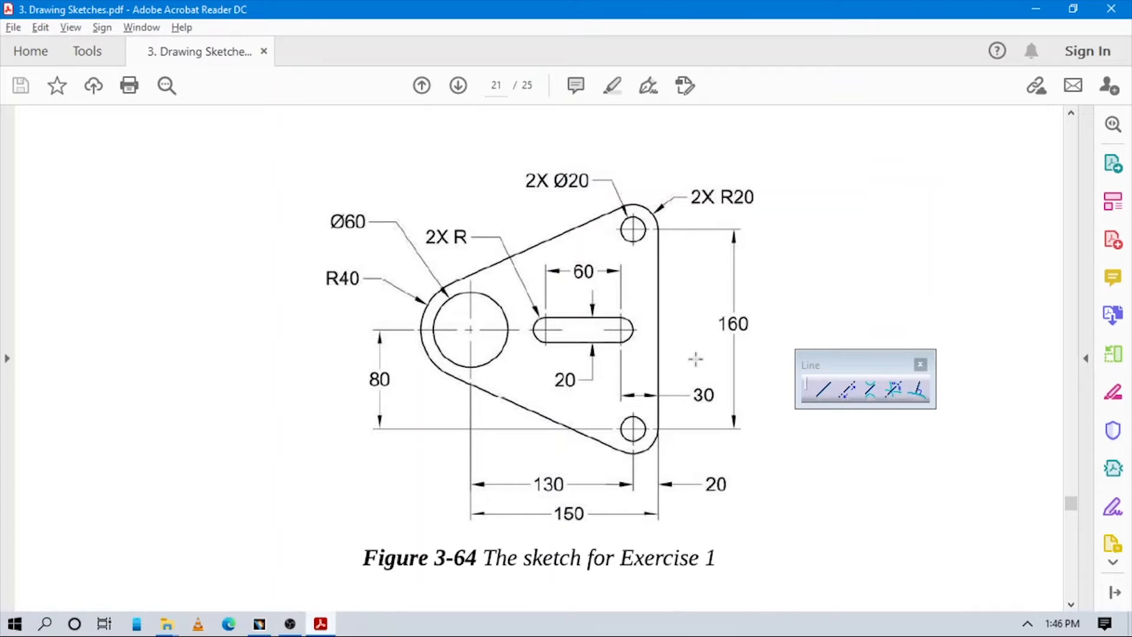
{"action": "key", "text": "alt+Tab"}
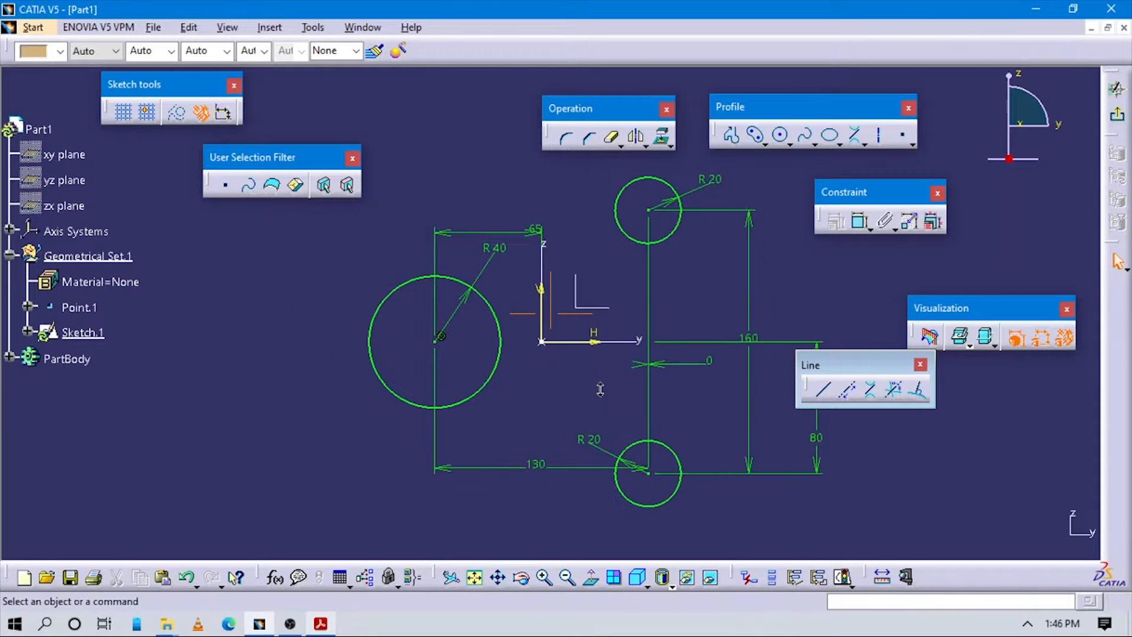
{"action": "left_click", "coordinate": [865, 145]}
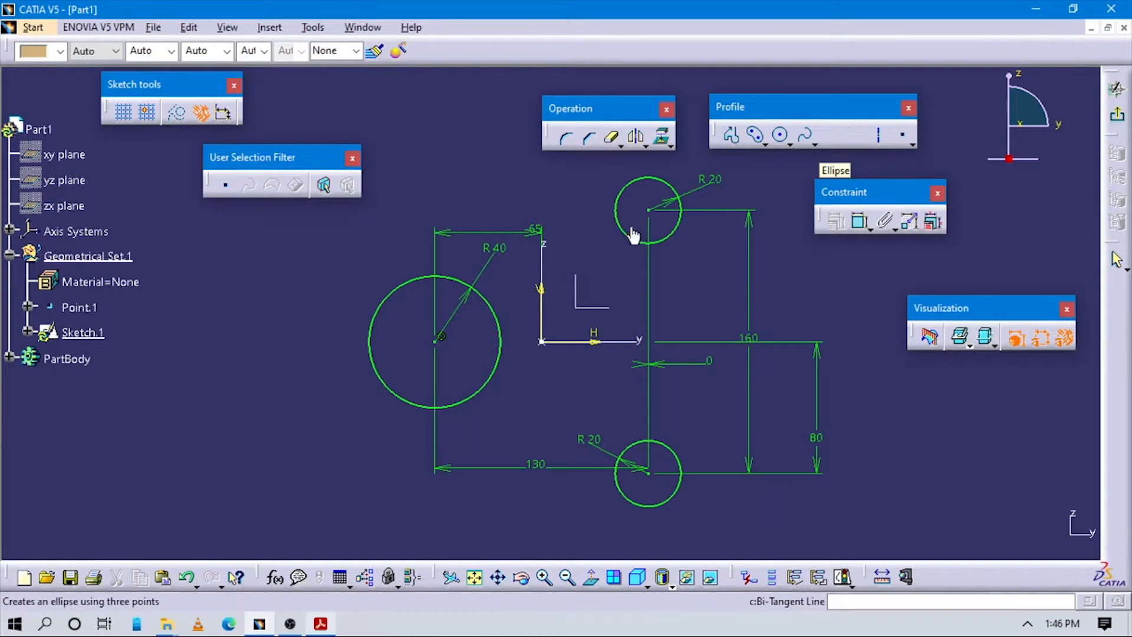
{"action": "left_click", "coordinate": [463, 284]}
{"action": "left_click", "coordinate": [627, 185]}
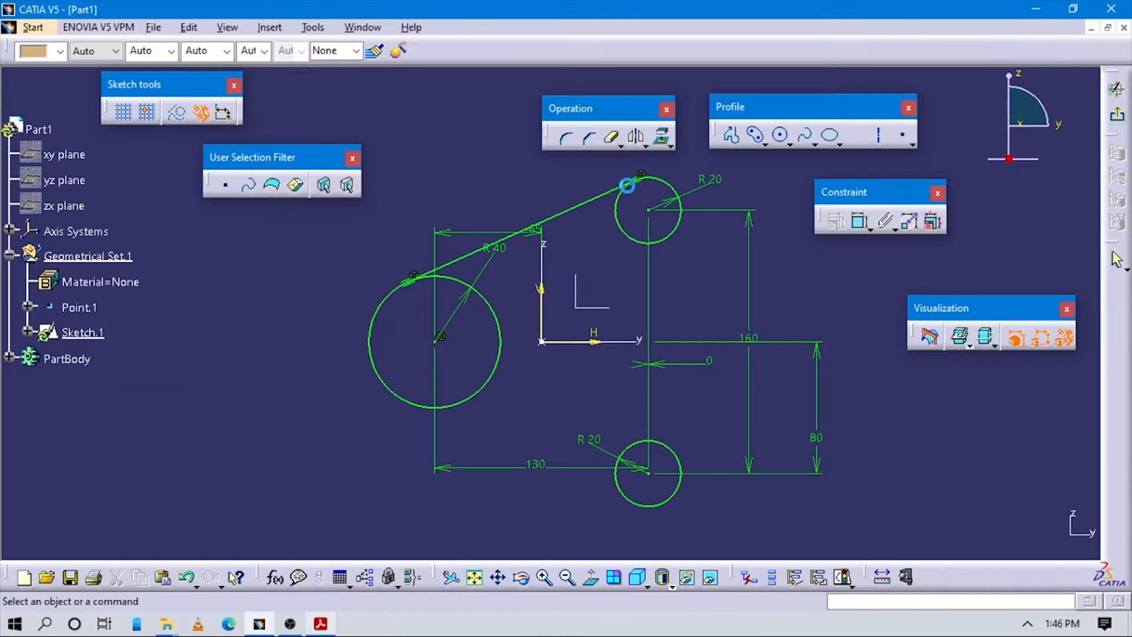
{"action": "left_click", "coordinate": [855, 134]}
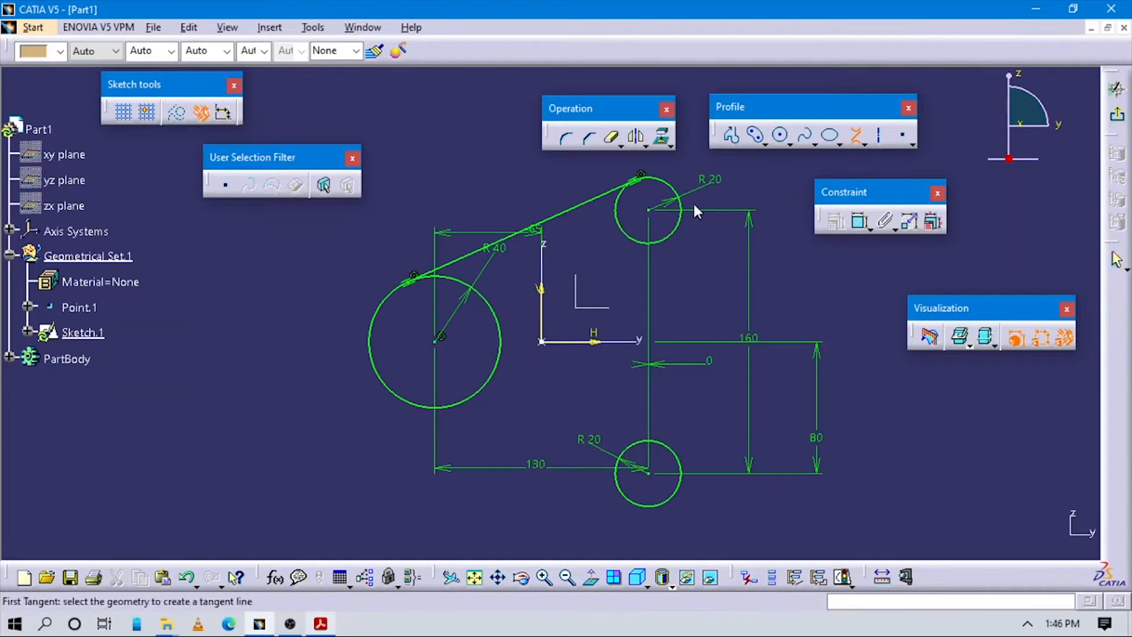
{"action": "left_click", "coordinate": [682, 224]}
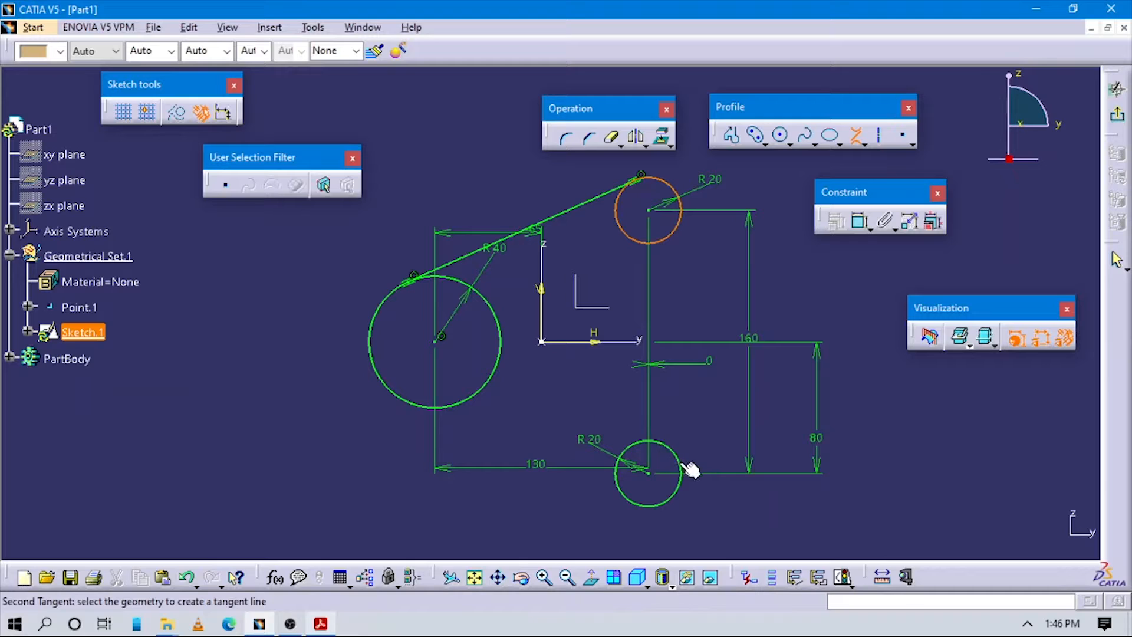
{"action": "left_click", "coordinate": [680, 462]}
{"action": "left_click", "coordinate": [626, 499]}
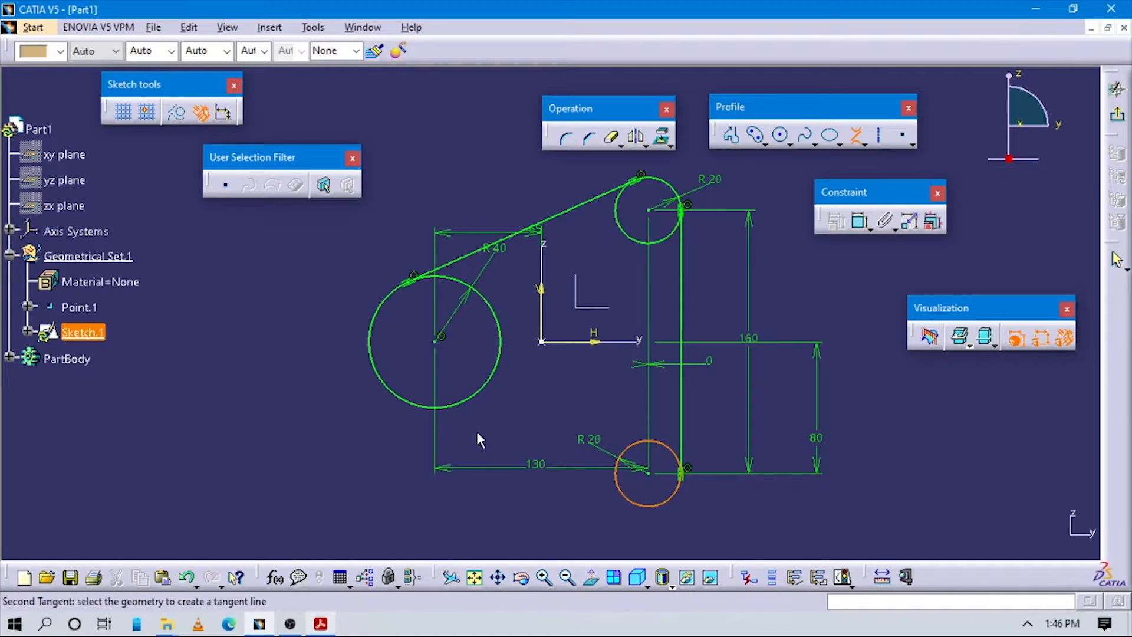
{"action": "left_click", "coordinate": [430, 413]}
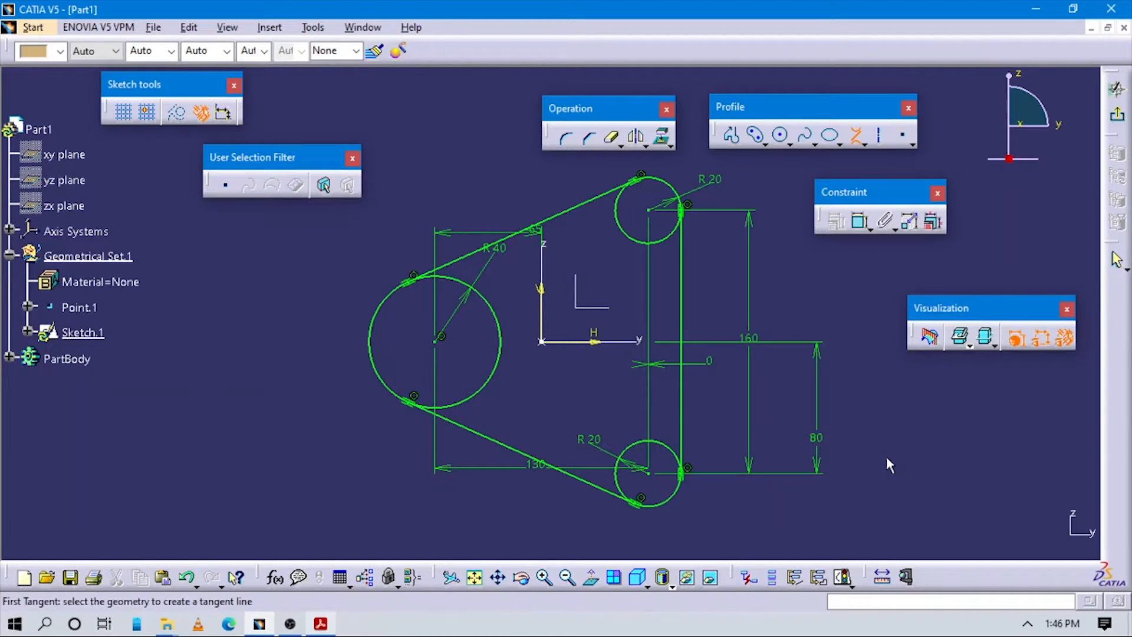
{"action": "key", "text": "Escape"}
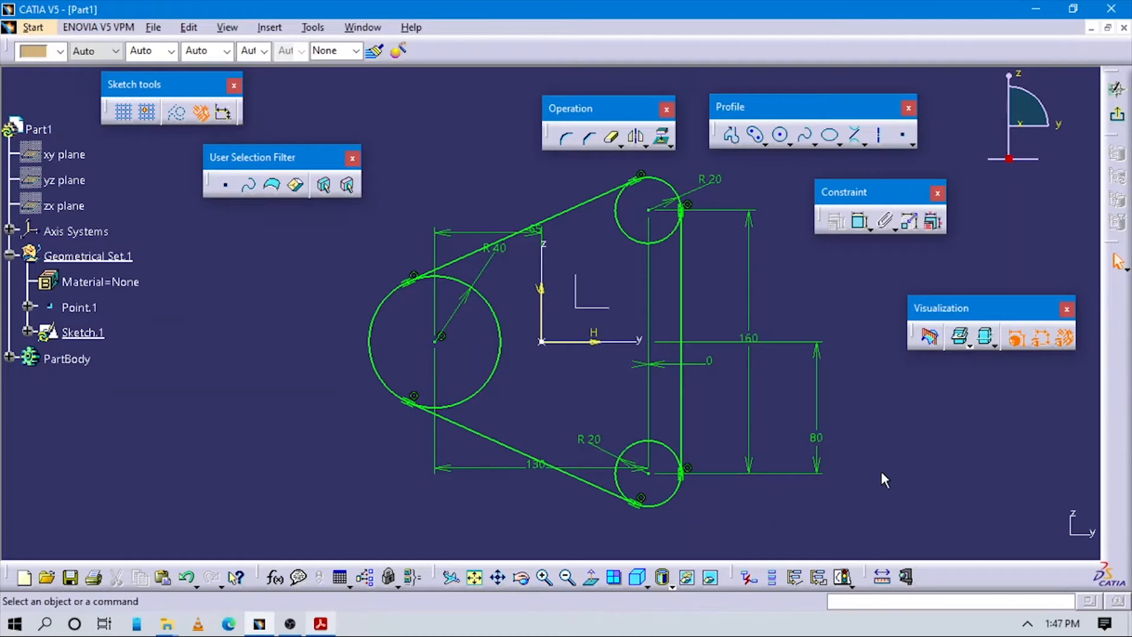
{"action": "key", "text": "alt+Tab"}
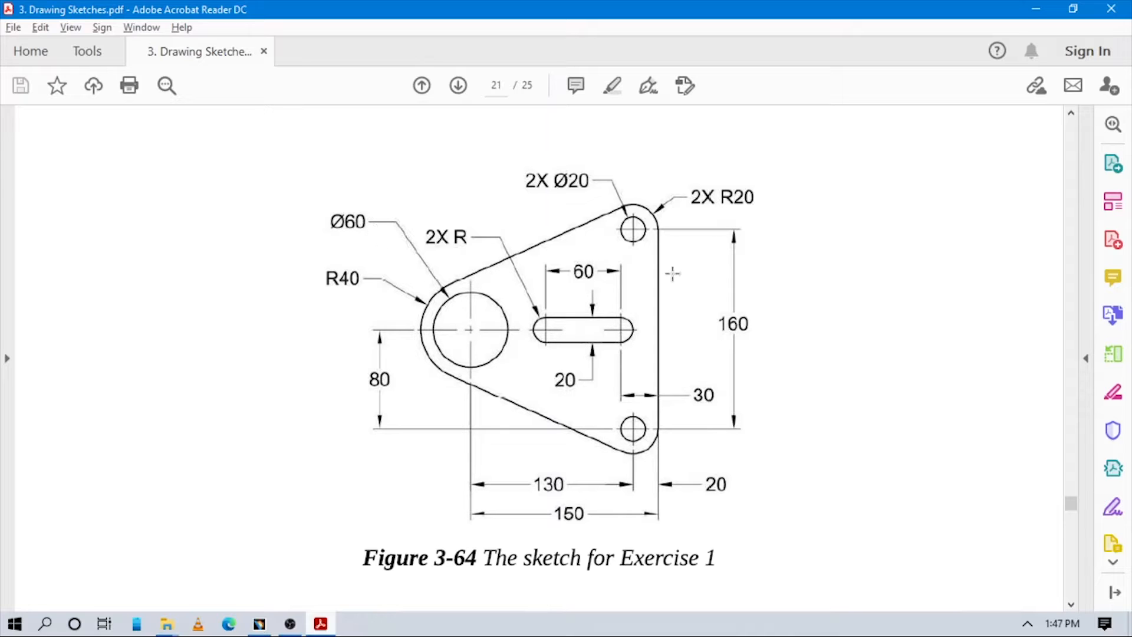
Step: Draw a small hole circle centred on the lower rounded corner
{"action": "key", "text": "alt+Tab"}
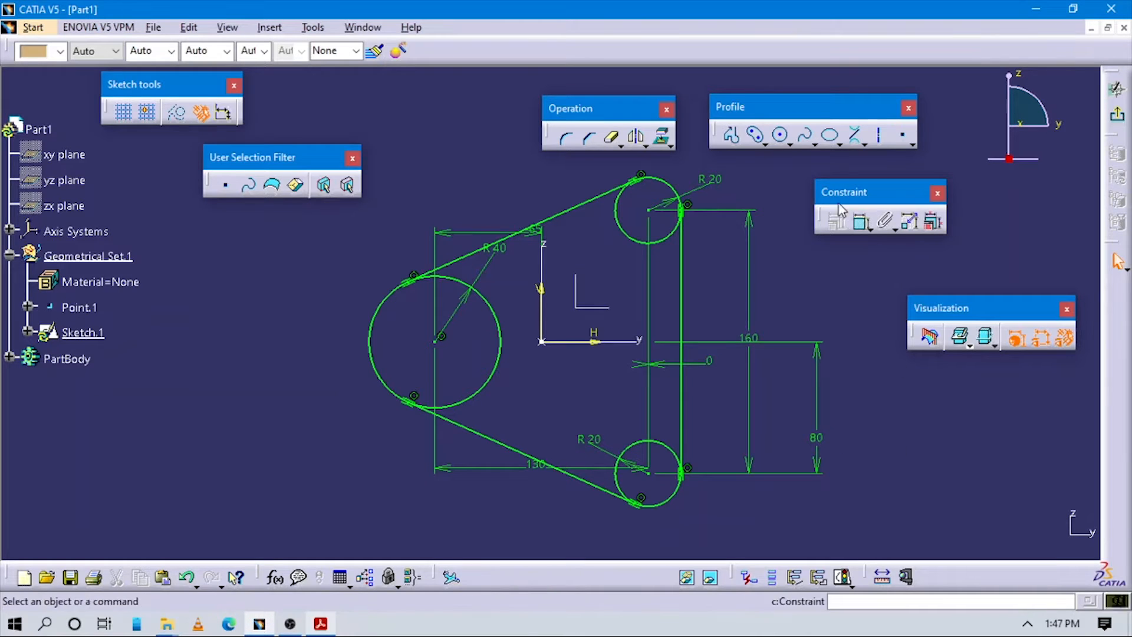
{"action": "left_click", "coordinate": [665, 215]}
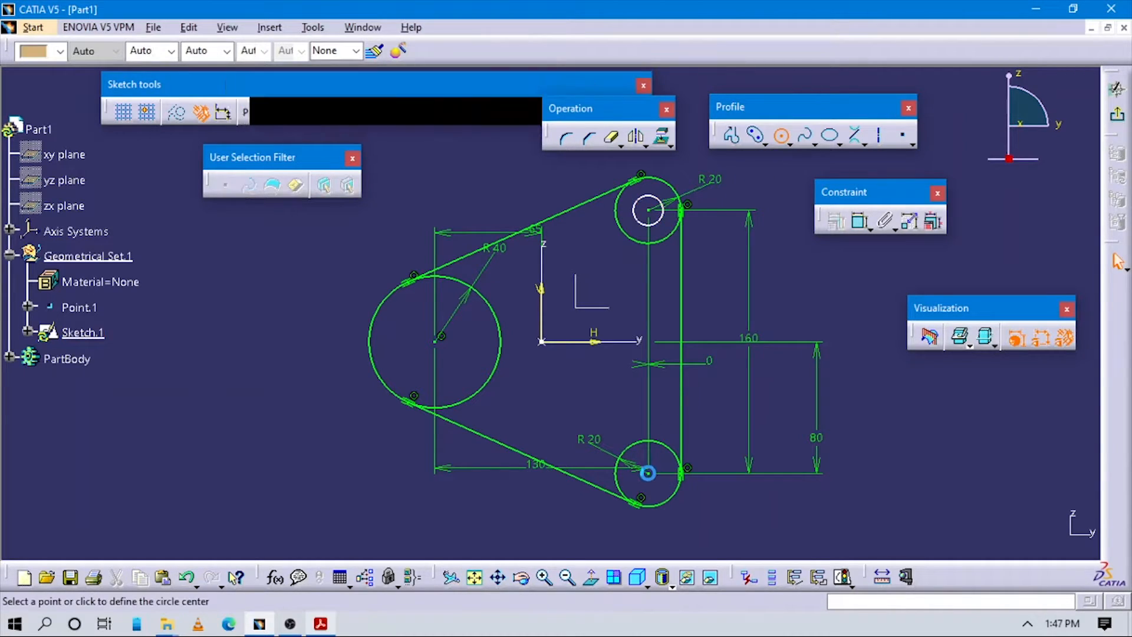
{"action": "left_click", "coordinate": [648, 472]}
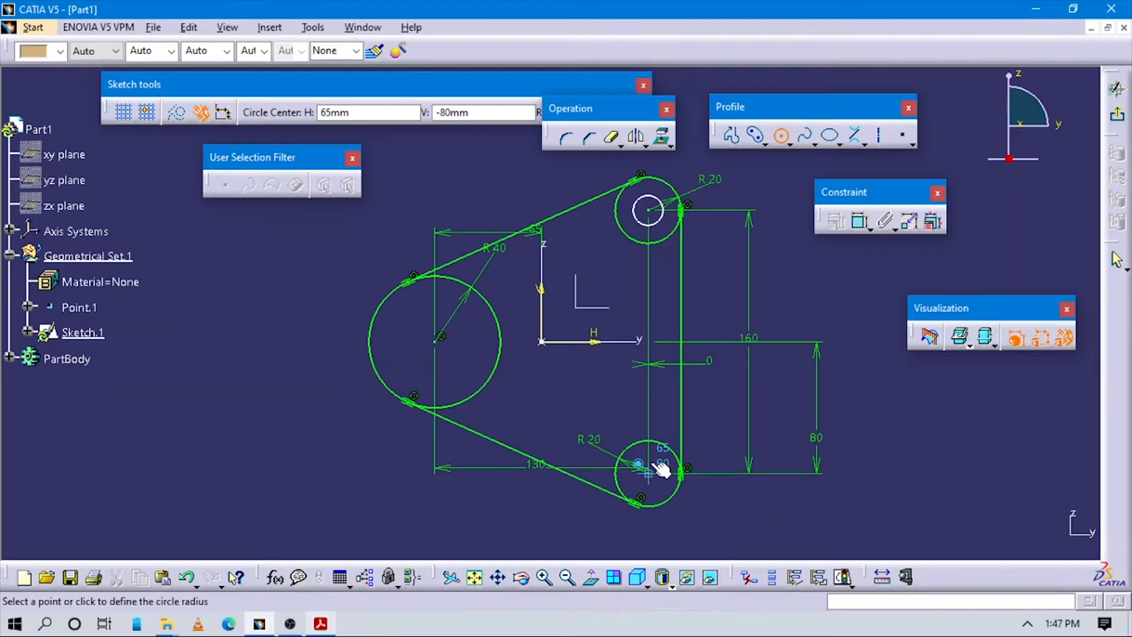
{"action": "left_click", "coordinate": [657, 453]}
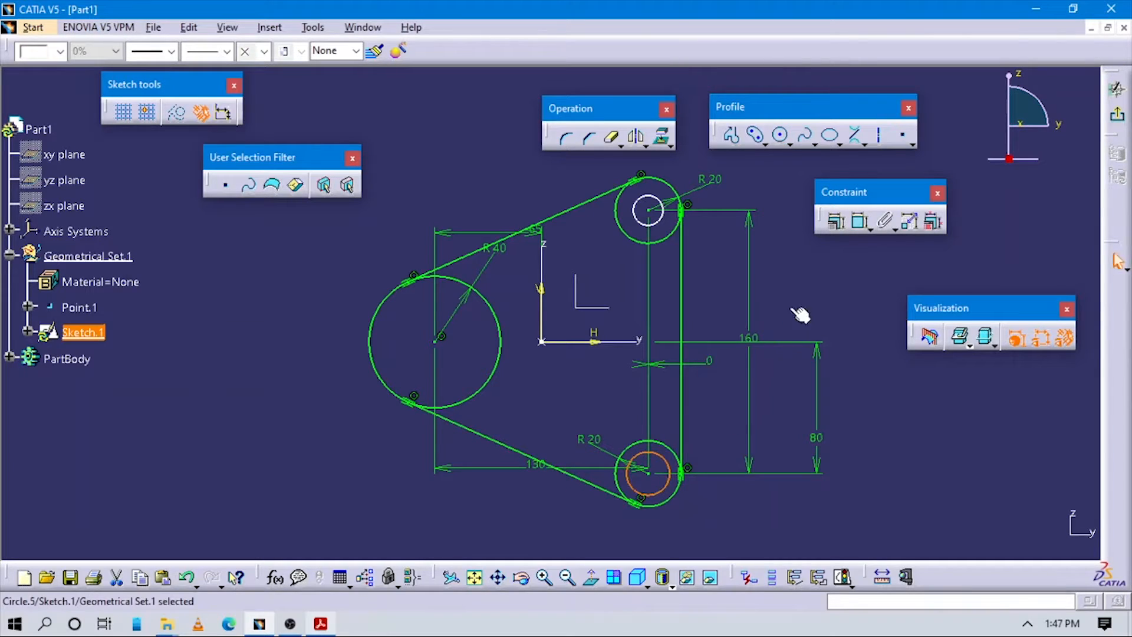
{"action": "left_click", "coordinate": [727, 493]}
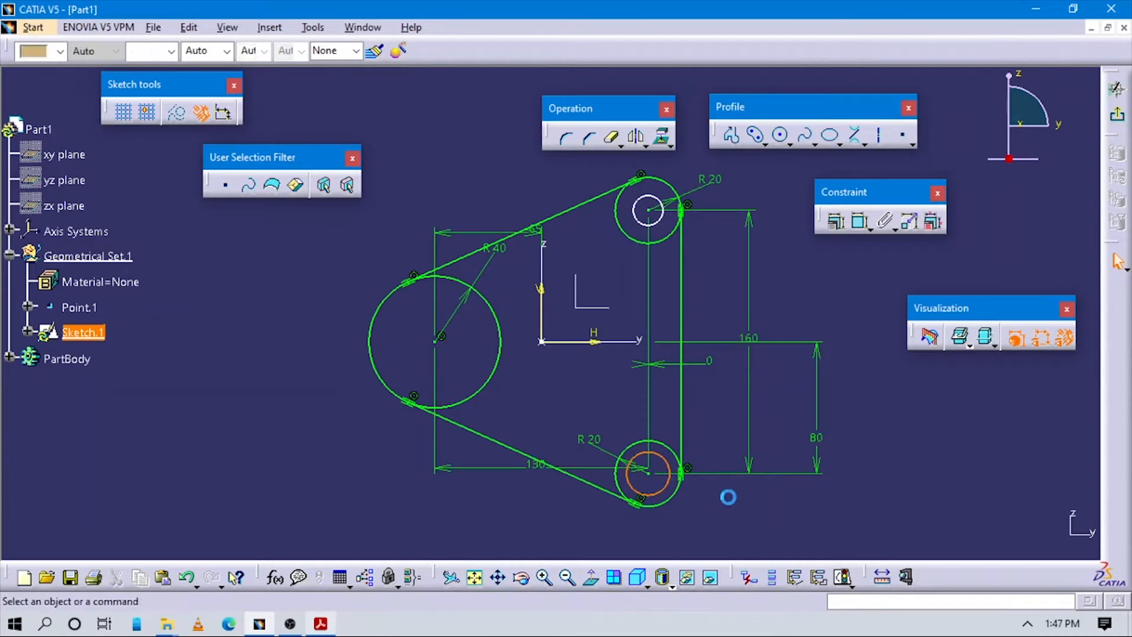
Step: Draw a hole circle concentric with the large left circle and place its radius dimension
{"action": "left_click", "coordinate": [779, 137]}
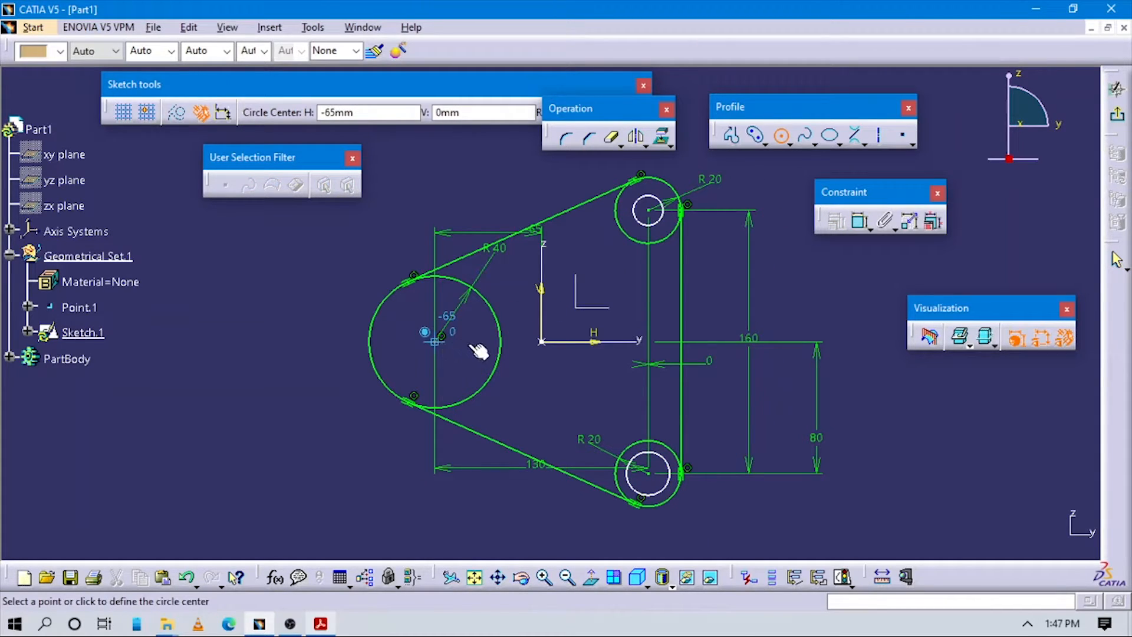
{"action": "left_click", "coordinate": [435, 341]}
{"action": "left_click", "coordinate": [485, 342]}
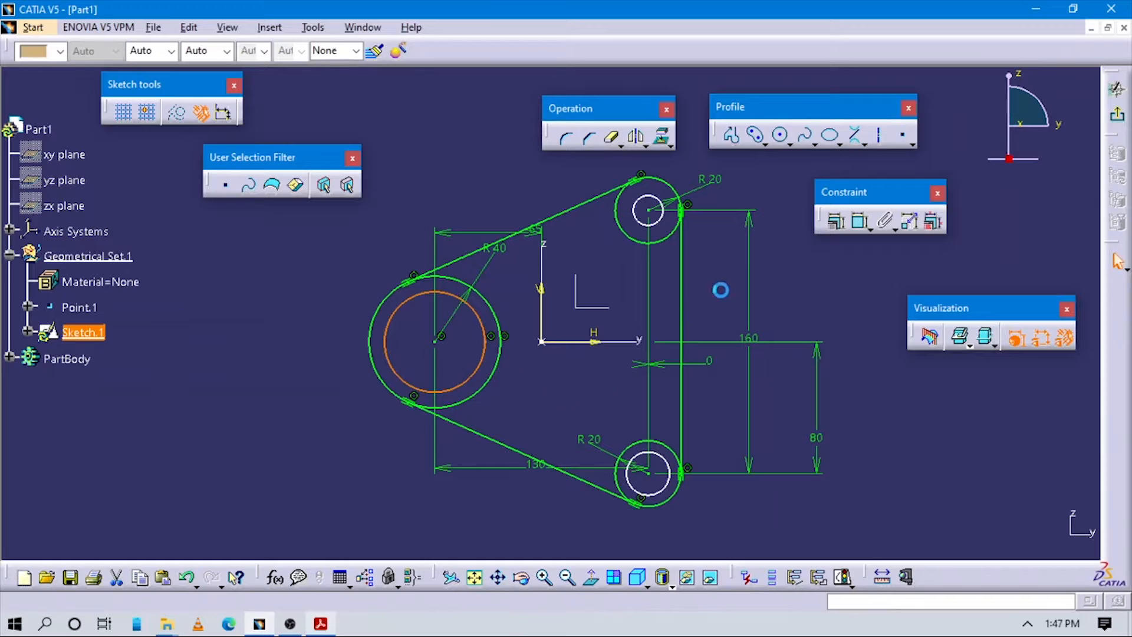
{"action": "left_click", "coordinate": [861, 221]}
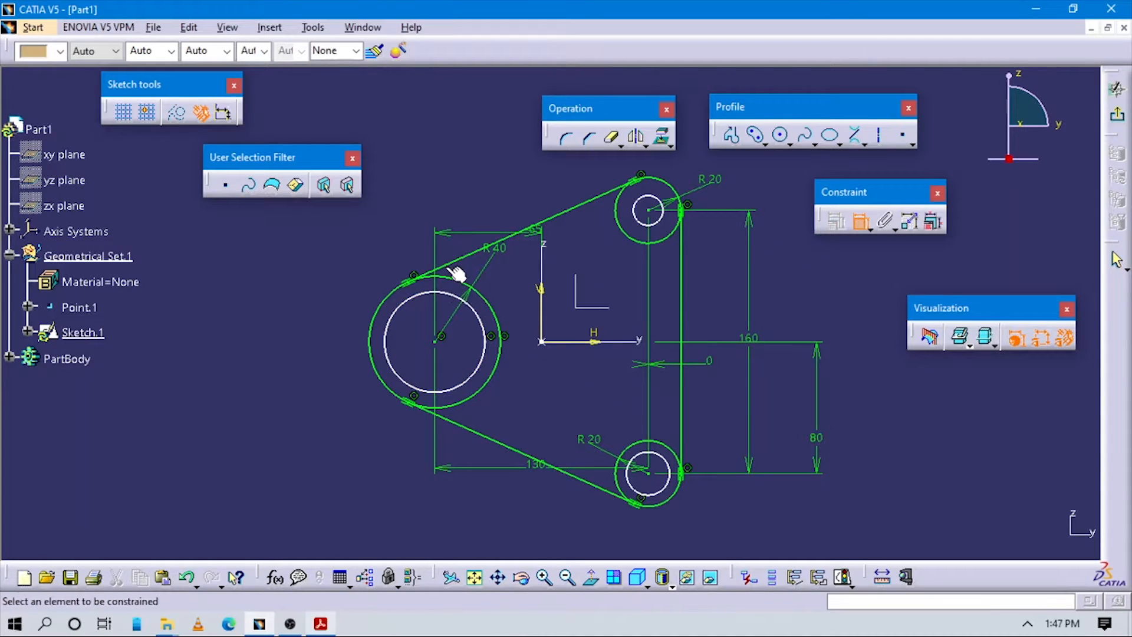
{"action": "left_click", "coordinate": [447, 292]}
{"action": "left_click", "coordinate": [435, 186]}
Step: Change the large inner hole's dimension to a diameter of 60
{"action": "double_click", "coordinate": [437, 187]}
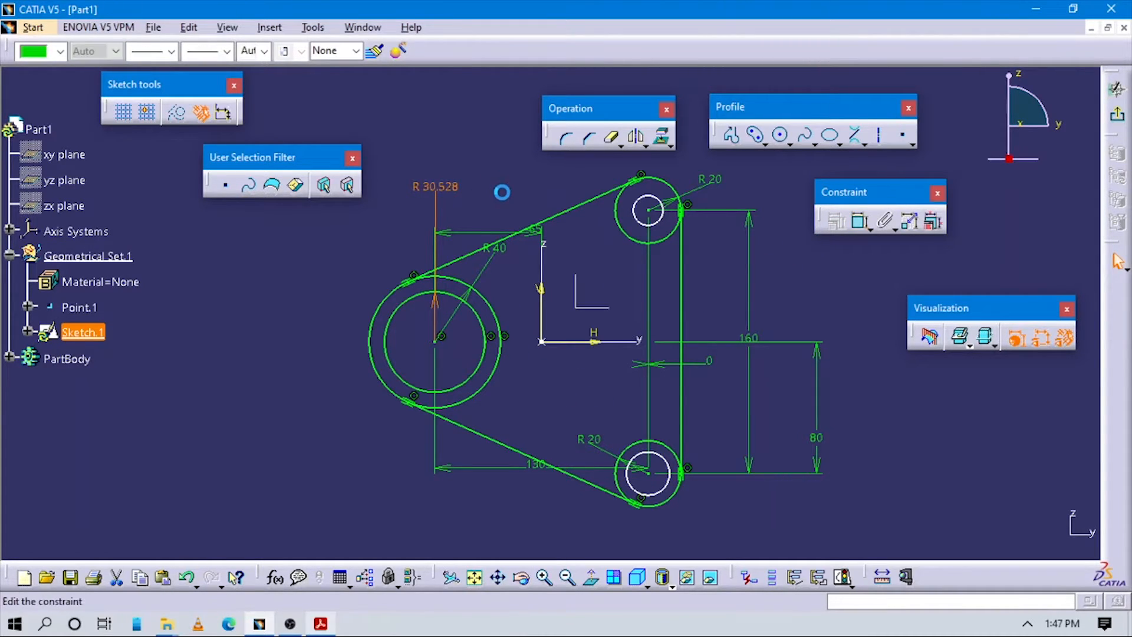
{"action": "left_click", "coordinate": [813, 294]}
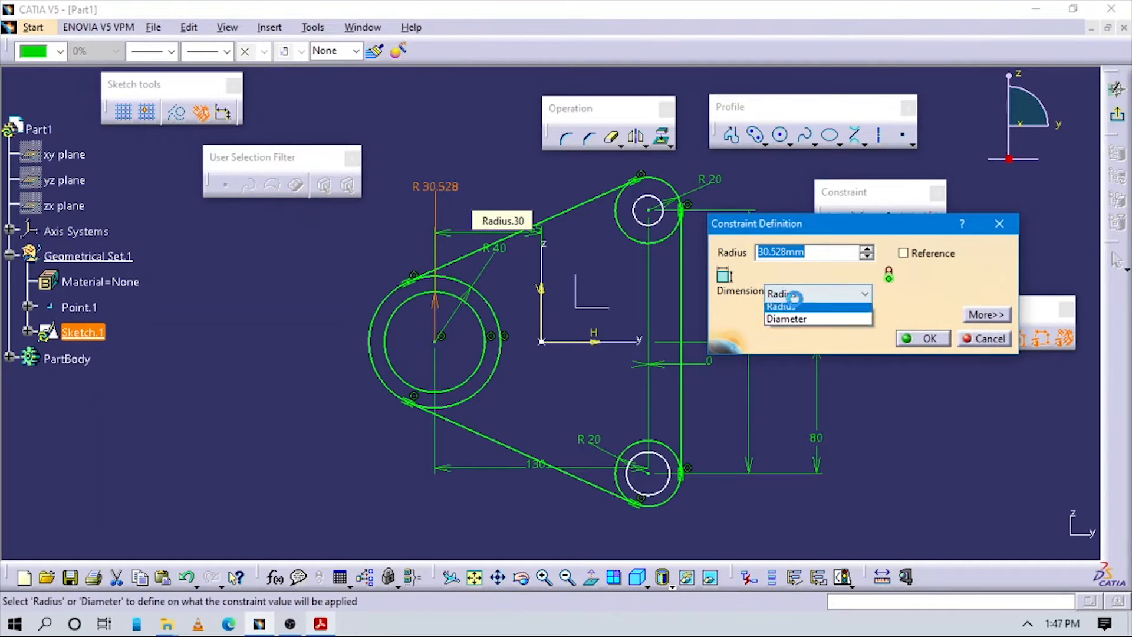
{"action": "left_click", "coordinate": [812, 302]}
{"action": "left_click", "coordinate": [813, 293]}
{"action": "left_click", "coordinate": [785, 319]}
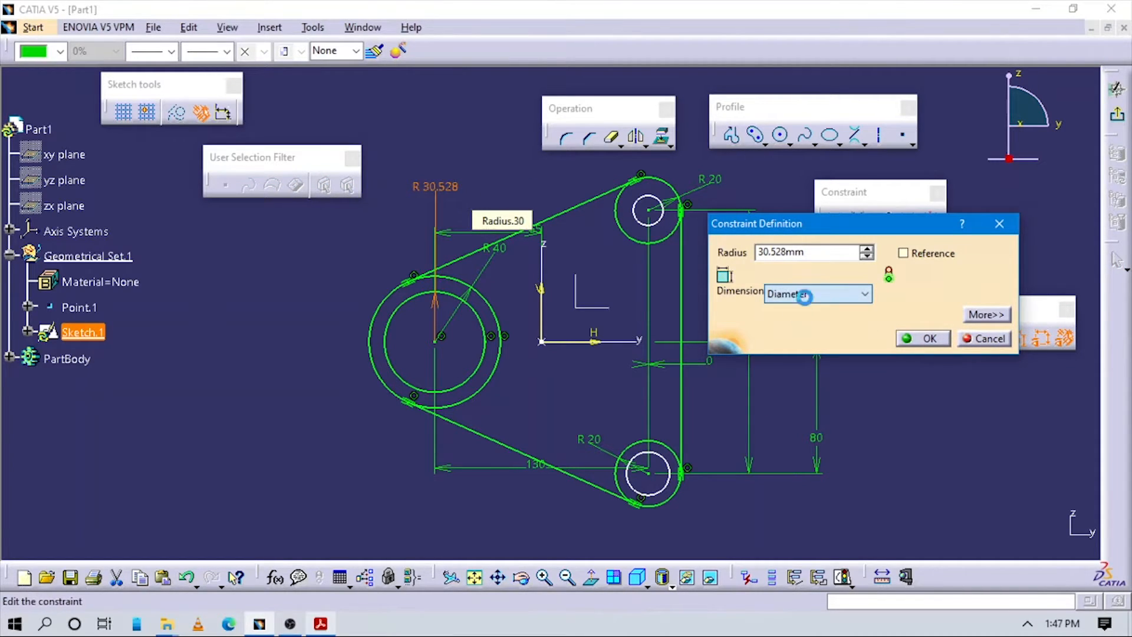
{"action": "type", "text": "60"}
{"action": "key", "text": "Return"}
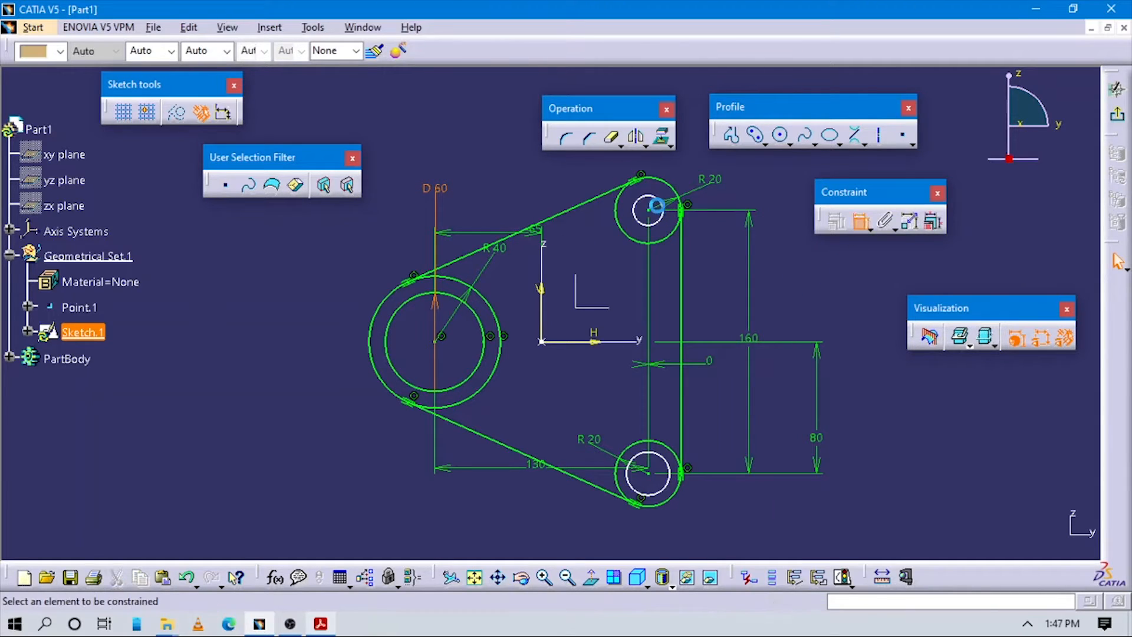
Step: Dimension both small holes at diameter 20, then bring the exercise drawing back up
{"action": "left_click", "coordinate": [663, 213]}
{"action": "left_click", "coordinate": [794, 288]}
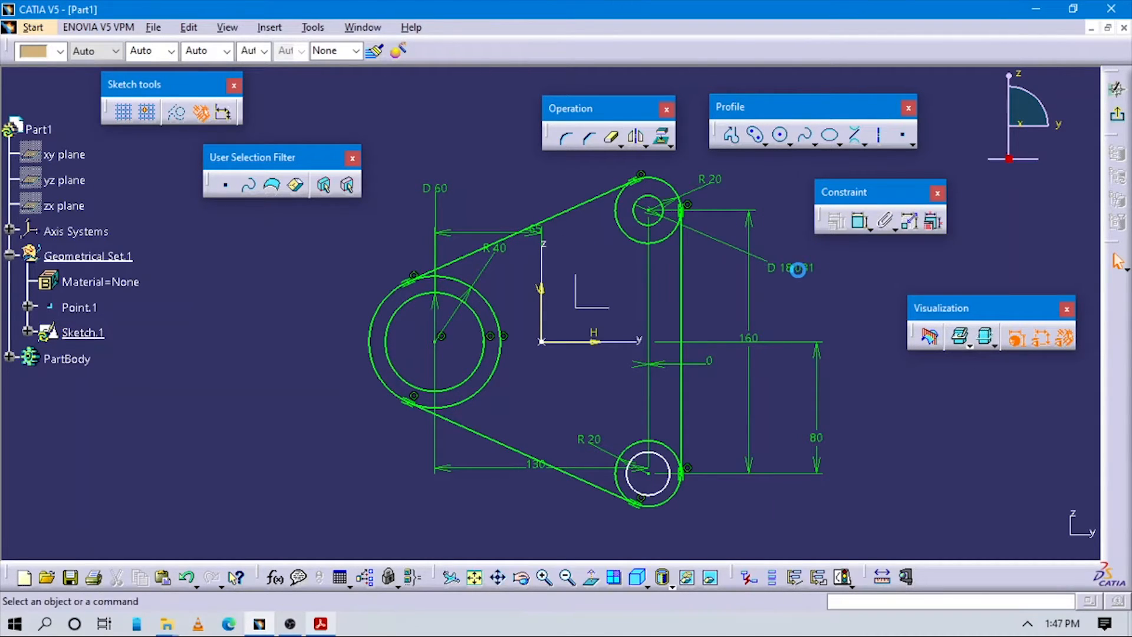
{"action": "double_click", "coordinate": [799, 267]}
{"action": "type", "text": "20mm"}
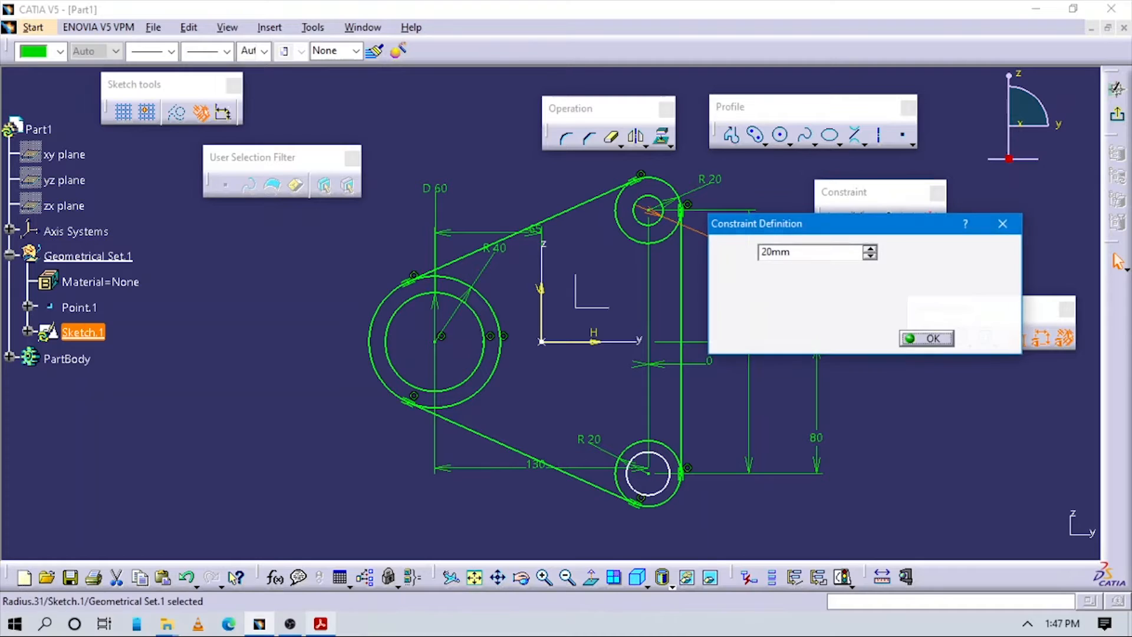
{"action": "key", "text": "Return"}
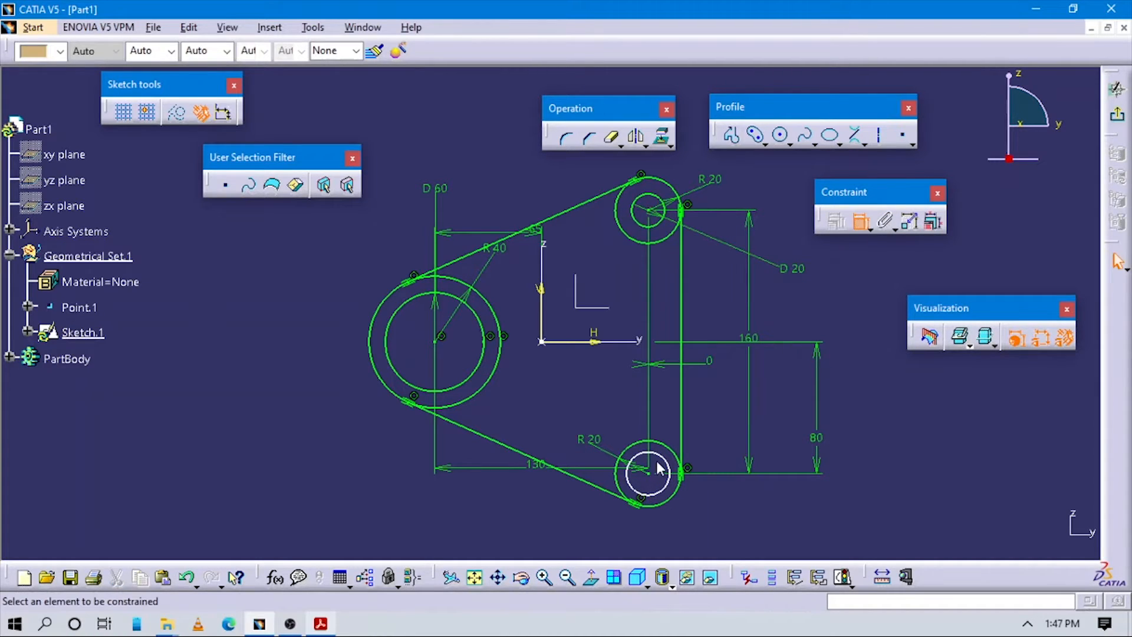
{"action": "left_click", "coordinate": [670, 469]}
{"action": "left_click", "coordinate": [794, 414]}
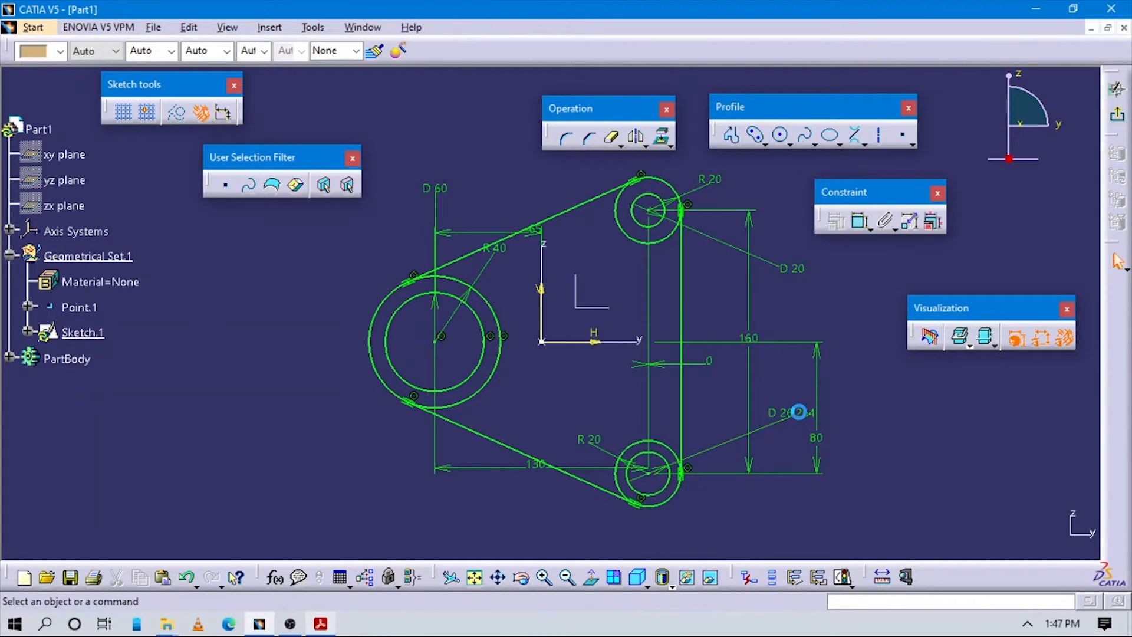
{"action": "double_click", "coordinate": [794, 414]}
{"action": "key", "text": "Return"}
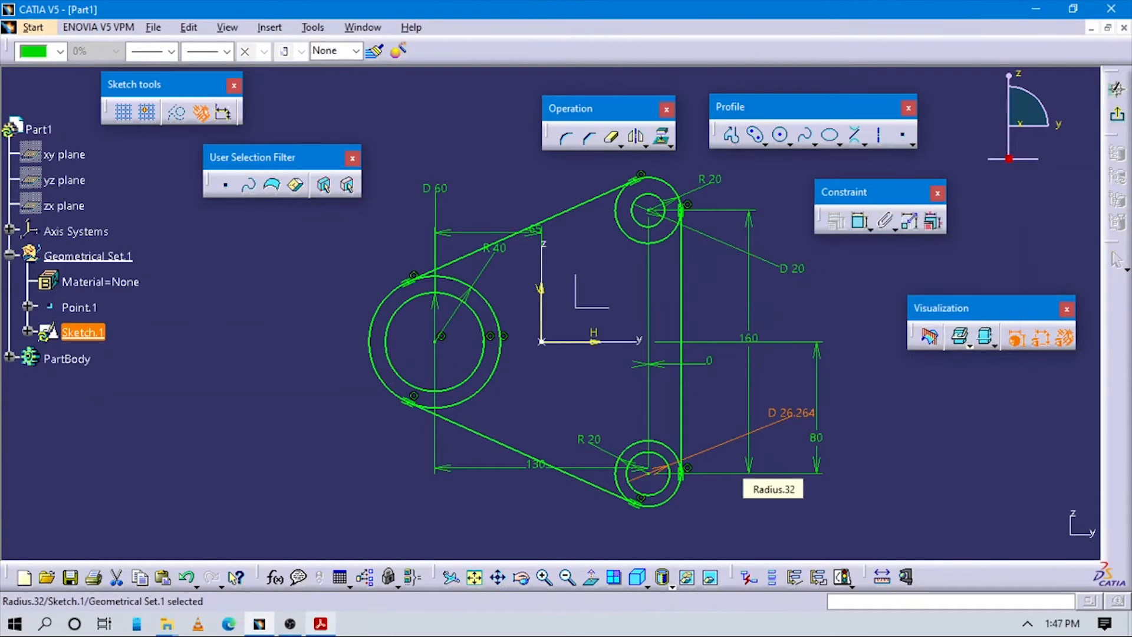
{"action": "left_click", "coordinate": [894, 460]}
{"action": "key", "text": "alt+Tab"}
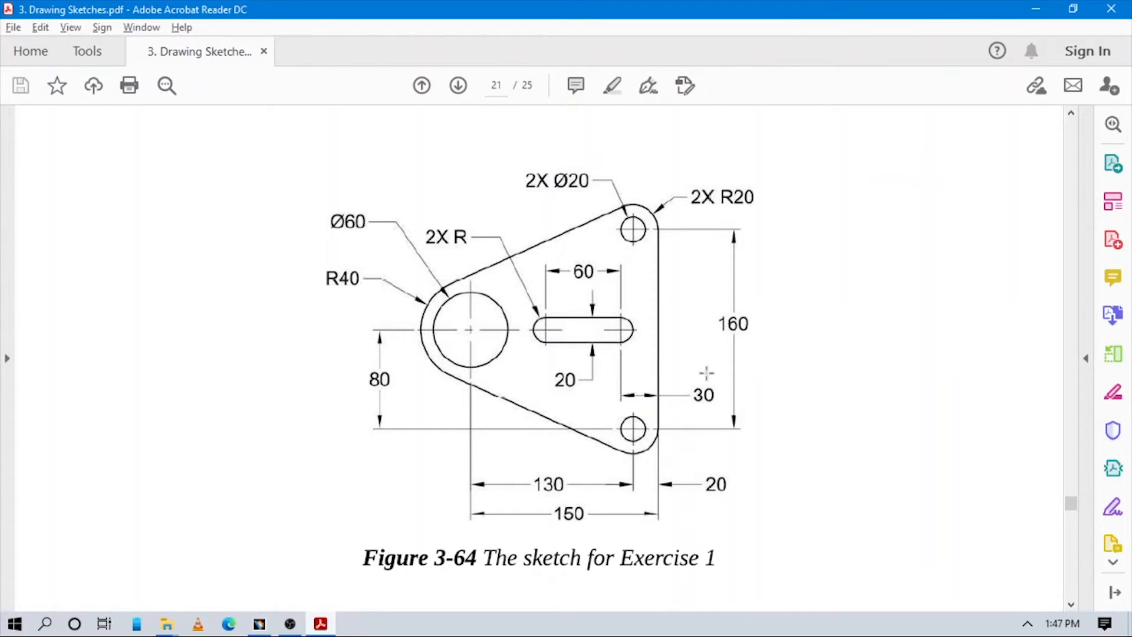
Step: Draw an elongated-hole slot on the horizontal axis to the right of the origin
{"action": "key", "text": "alt+Tab"}
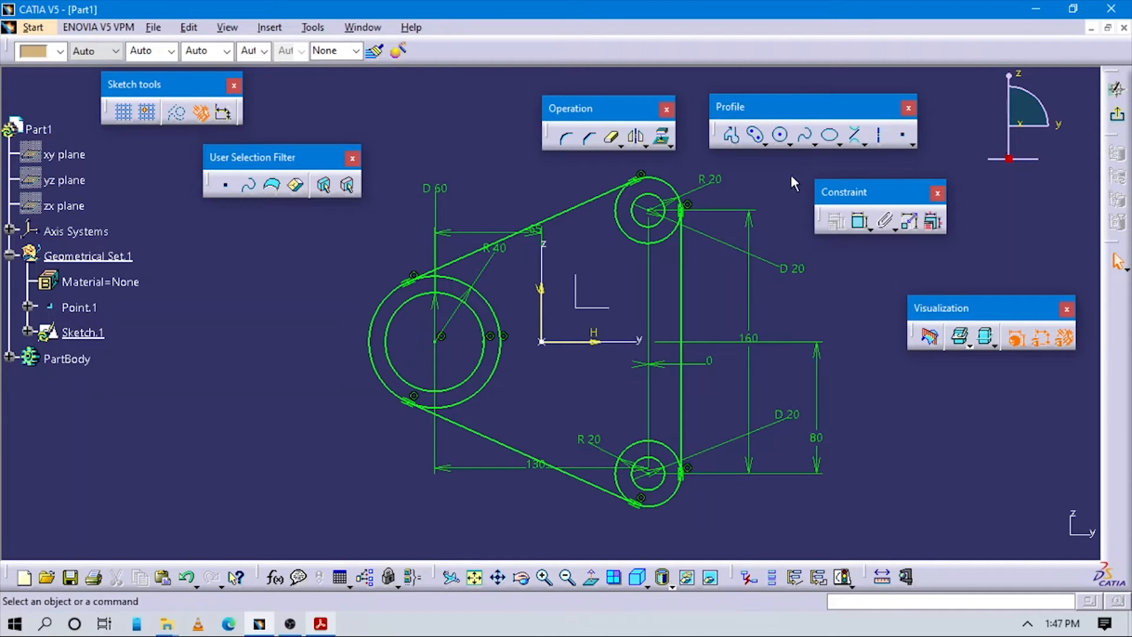
{"action": "left_click", "coordinate": [763, 143]}
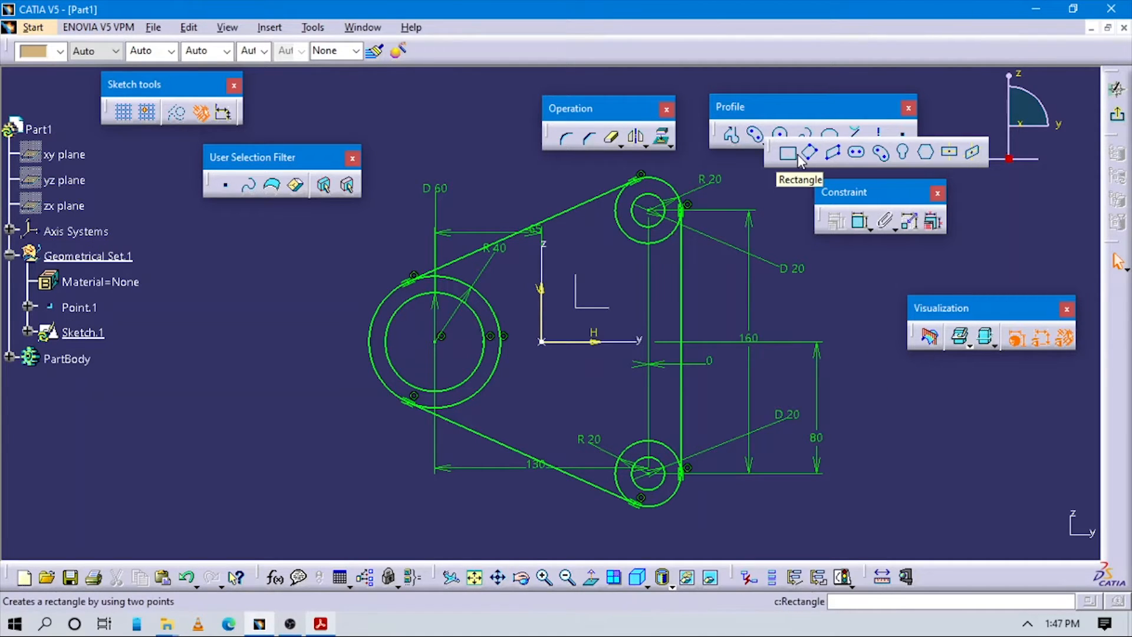
{"action": "left_click", "coordinate": [858, 153]}
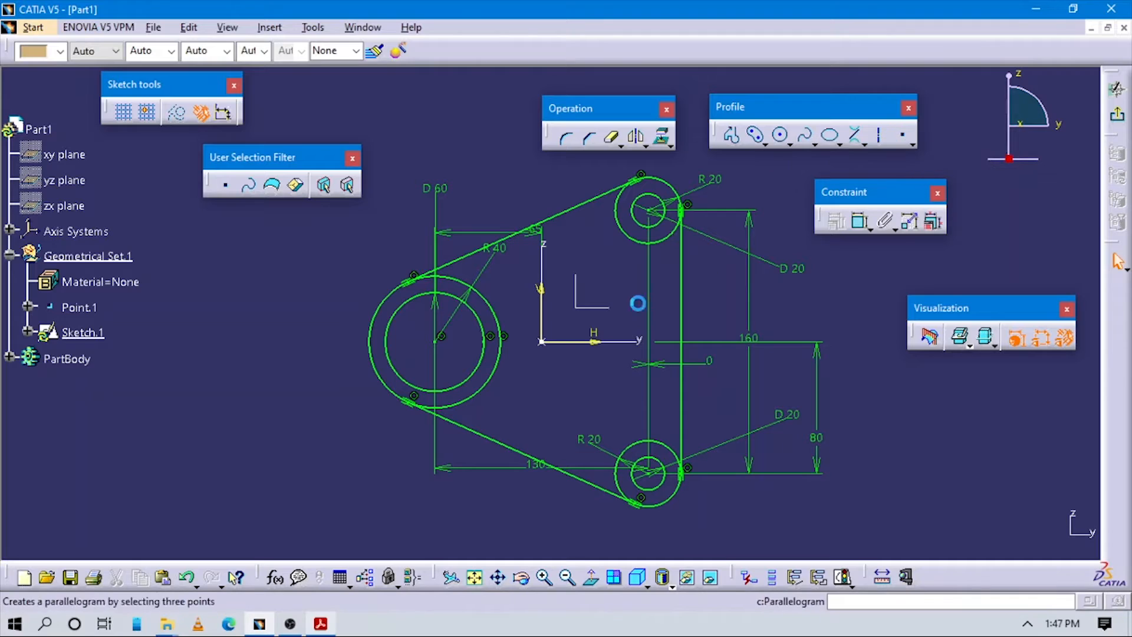
{"action": "left_click", "coordinate": [569, 343]}
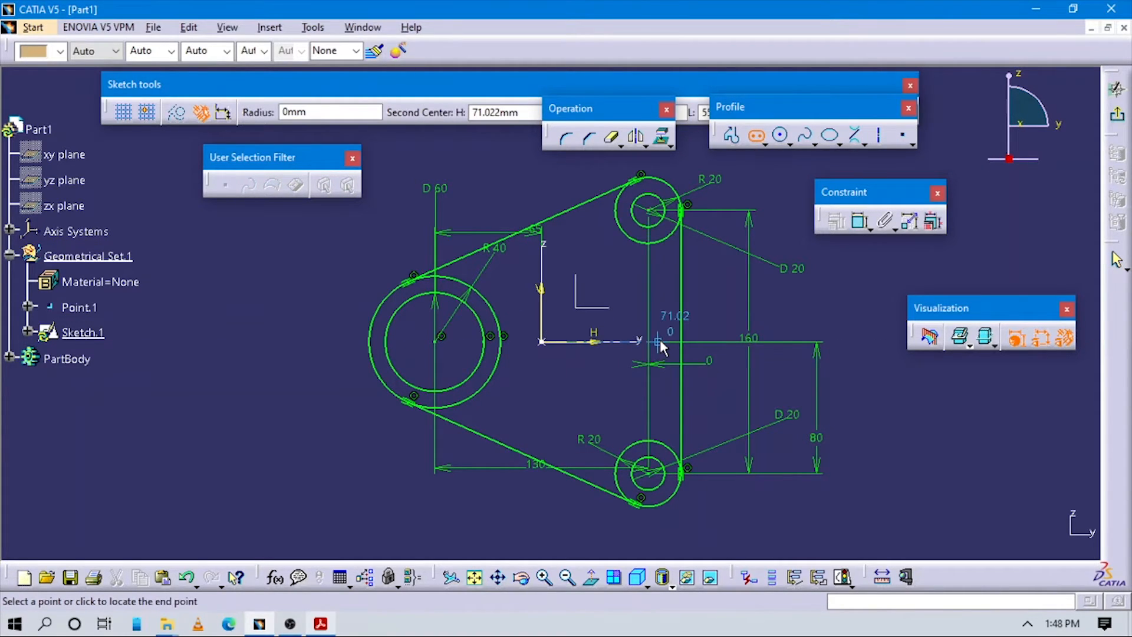
{"action": "left_click", "coordinate": [659, 340]}
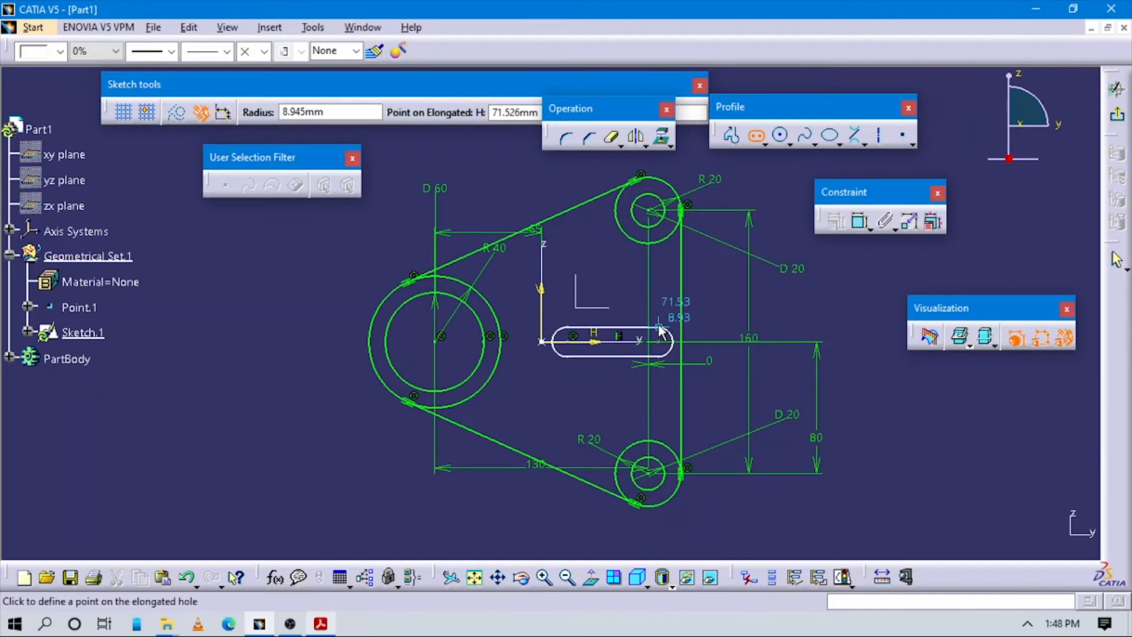
{"action": "left_click", "coordinate": [659, 326]}
{"action": "middle_click_drag", "start_coordinate": [718, 396], "coordinate": [750, 367]}
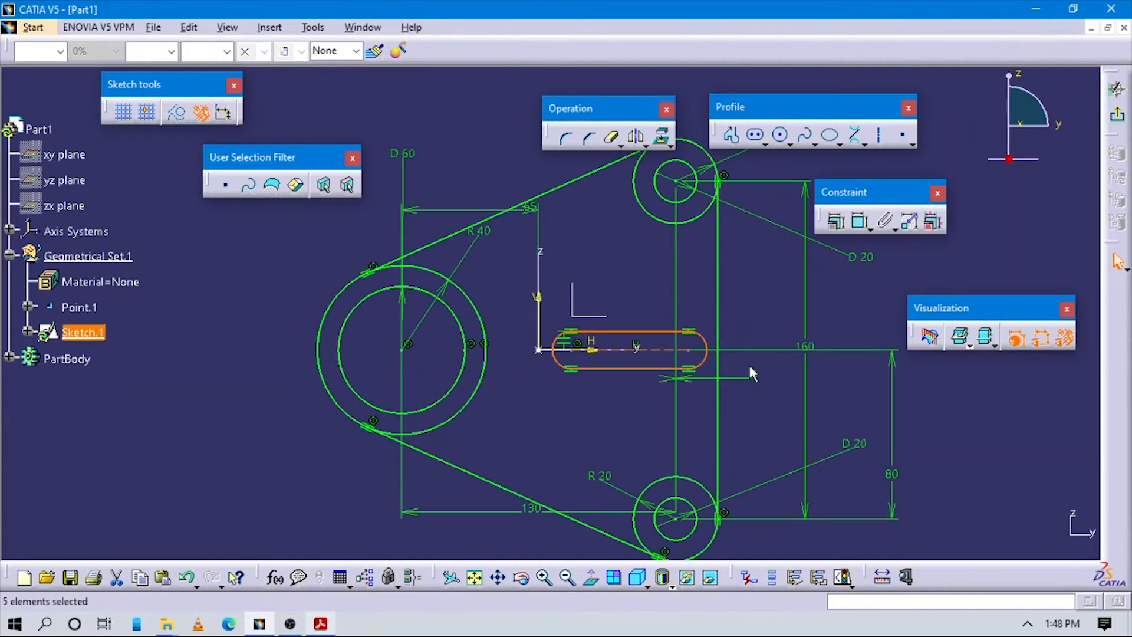
{"action": "key", "text": "alt+Tab"}
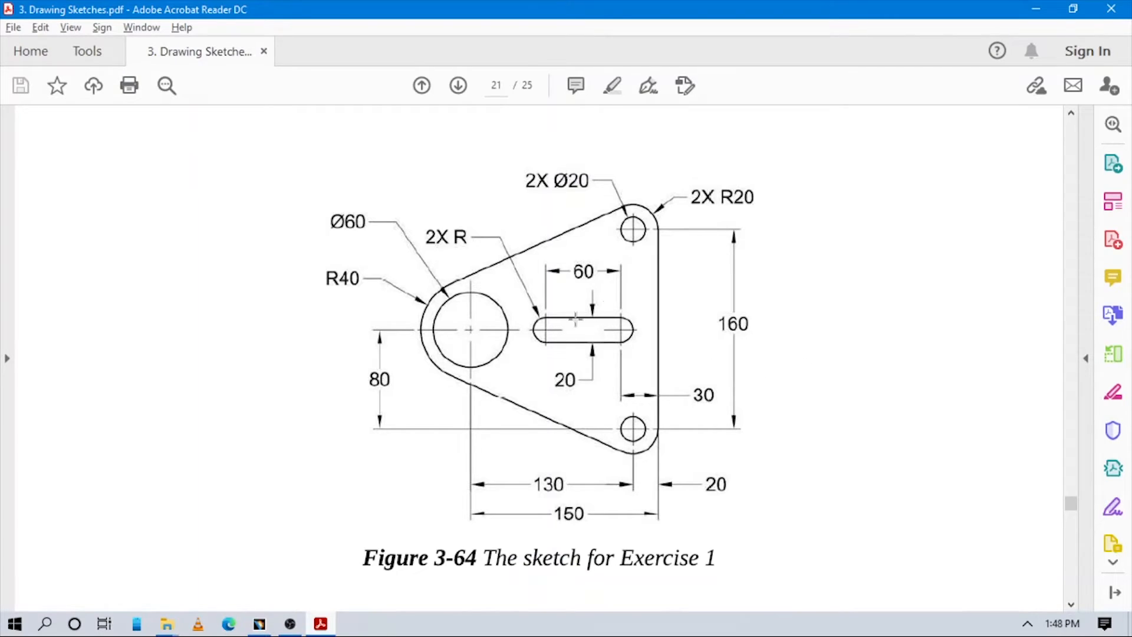
{"action": "key", "text": "alt+Tab"}
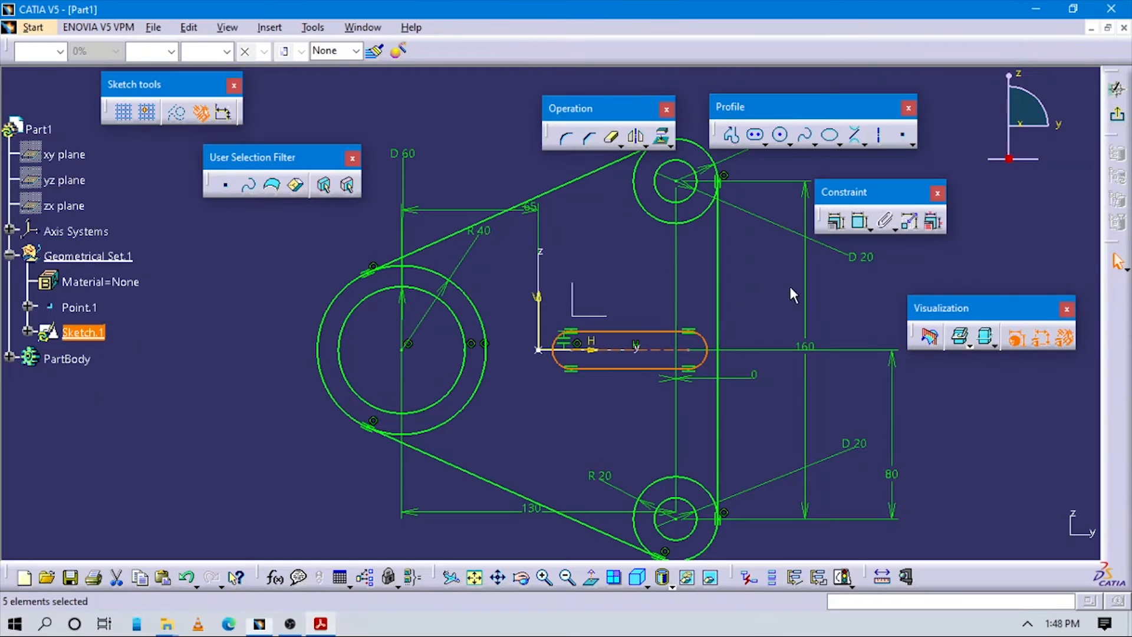
Step: Add a 60 length dimension between the slot's two centres, placed above the slot
{"action": "left_click", "coordinate": [861, 222]}
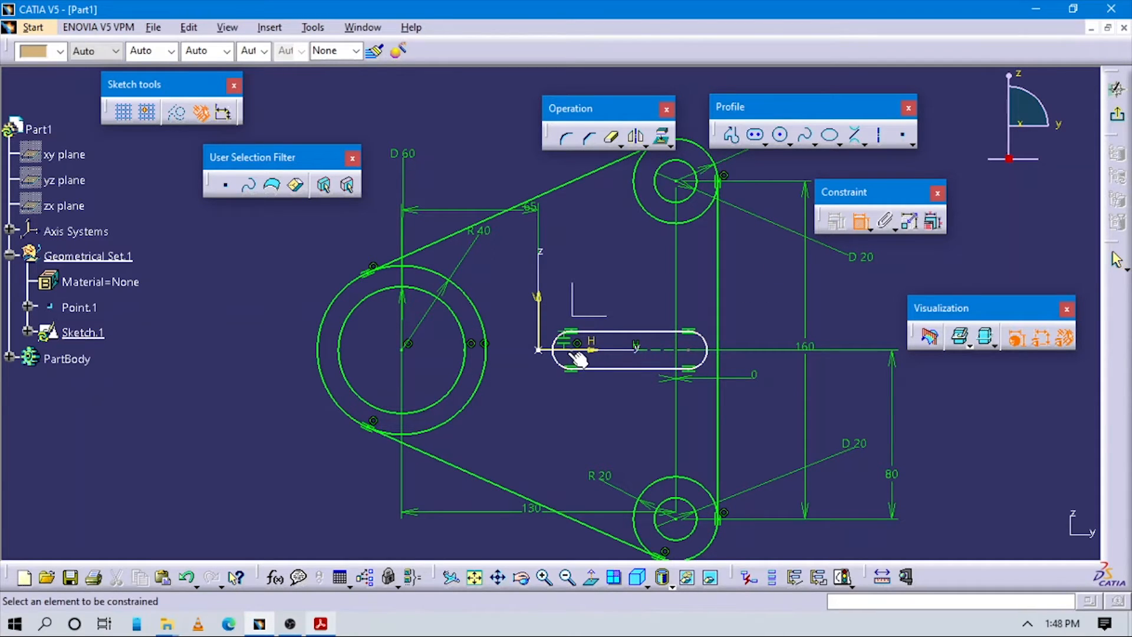
{"action": "left_click", "coordinate": [587, 351]}
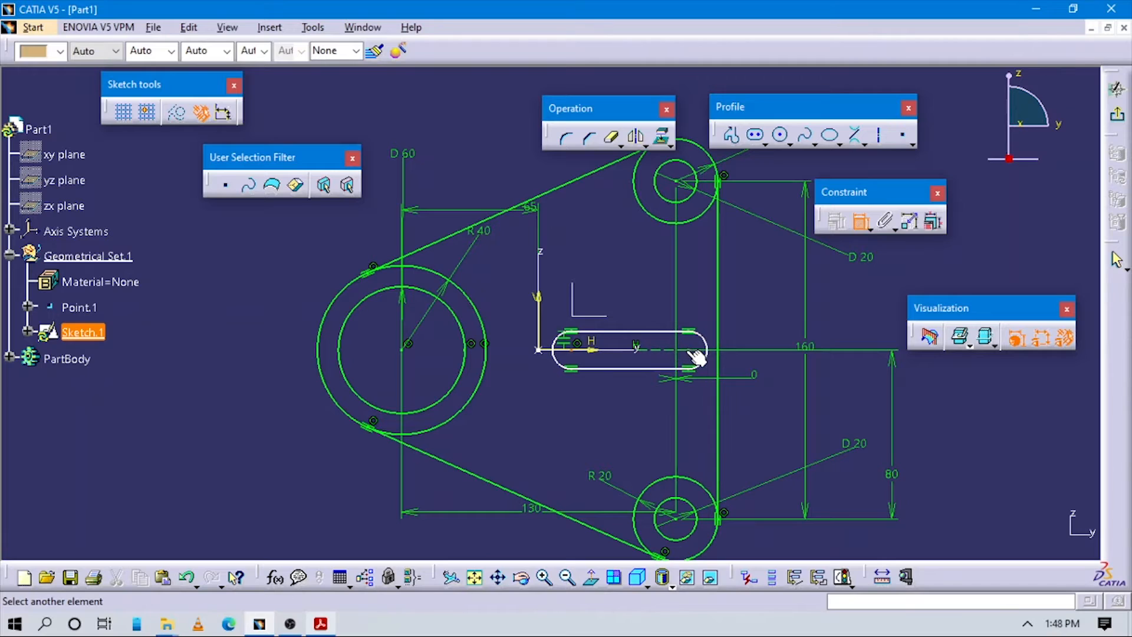
{"action": "left_click", "coordinate": [619, 299]}
{"action": "left_click", "coordinate": [629, 294]}
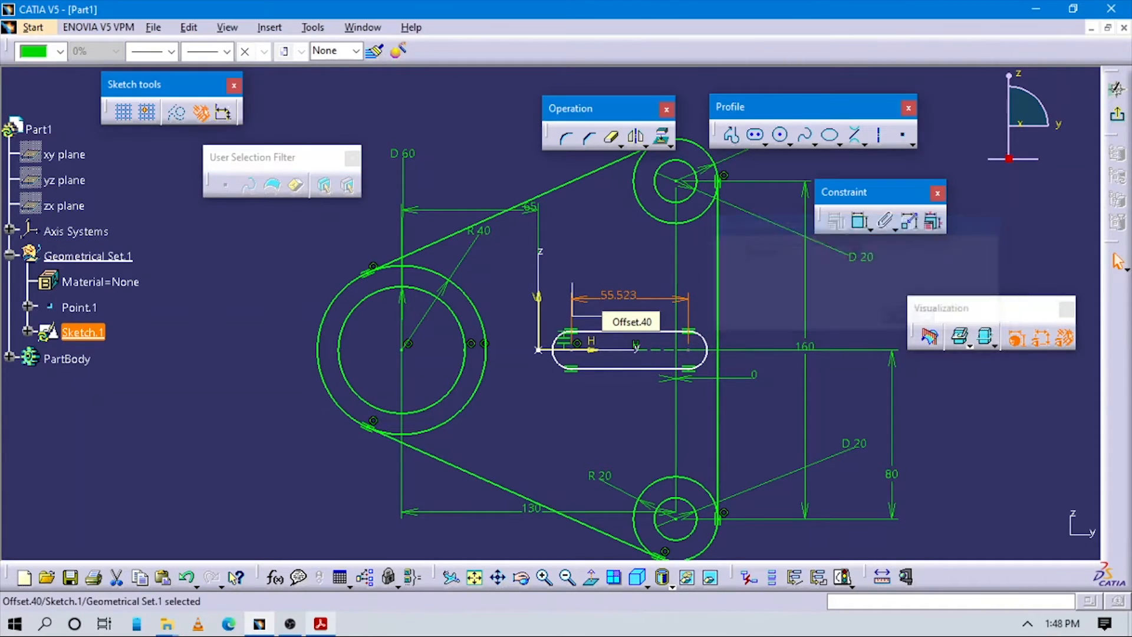
Step: Confirm the 60 slot length and dimension the slot's width between its straight sides
{"action": "left_click", "coordinate": [859, 224]}
{"action": "left_click", "coordinate": [638, 368]}
{"action": "left_click", "coordinate": [639, 332]}
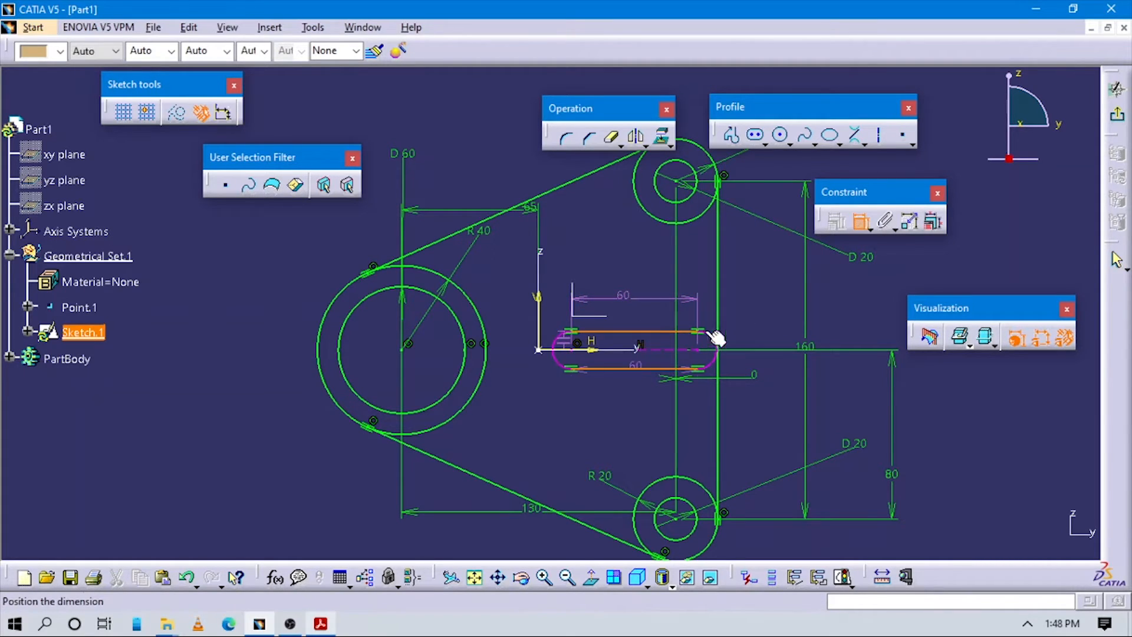
{"action": "left_click", "coordinate": [768, 298]}
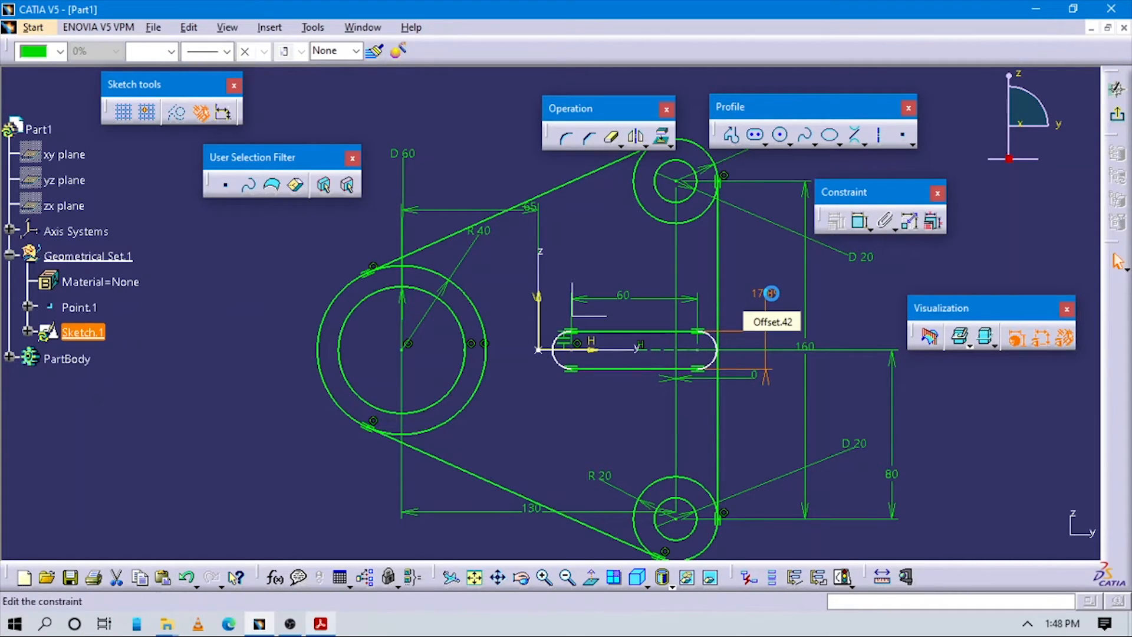
{"action": "key", "text": "alt+Tab"}
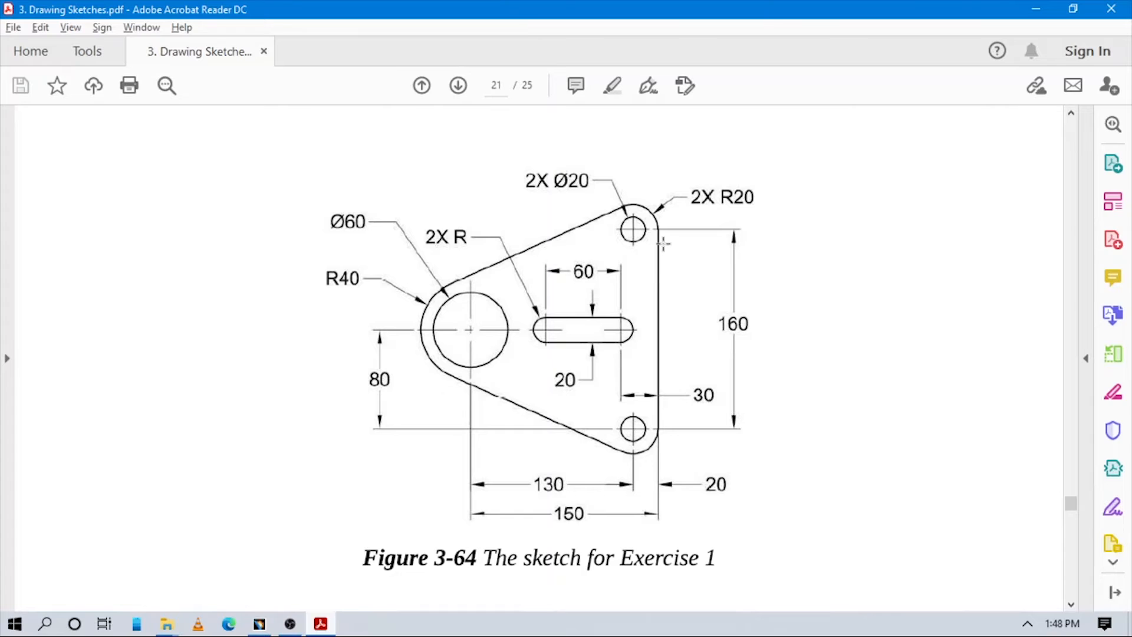
{"action": "key", "text": "alt+Tab"}
Step: Dimension the slot's right end 30 from the plate's right edge line
{"action": "left_click", "coordinate": [848, 403]}
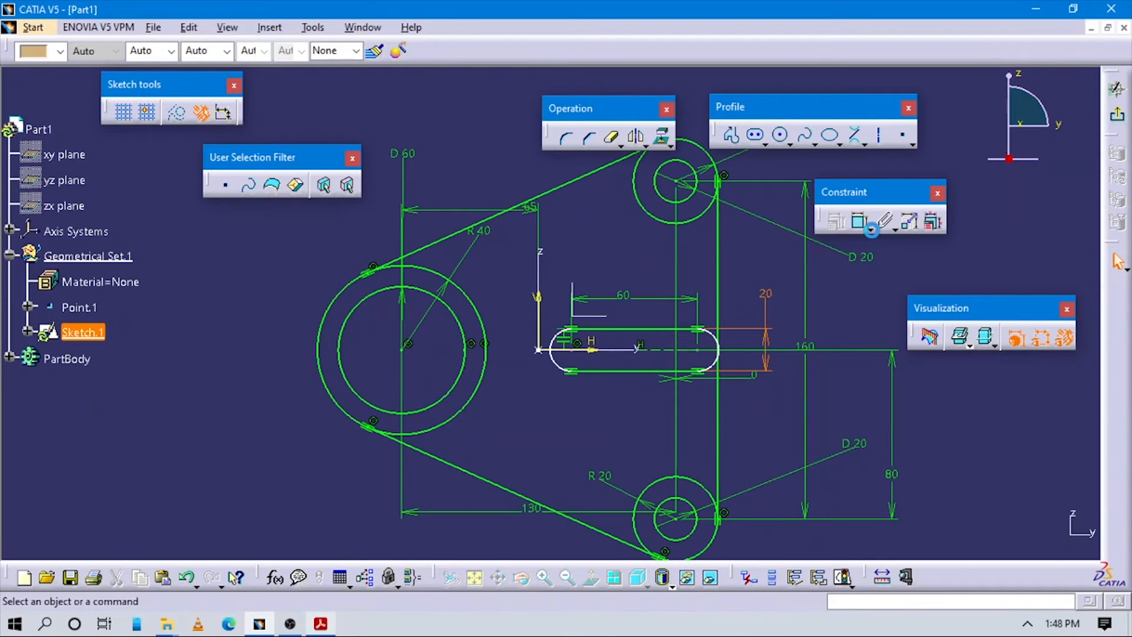
{"action": "left_click", "coordinate": [860, 221]}
{"action": "left_click", "coordinate": [708, 353]}
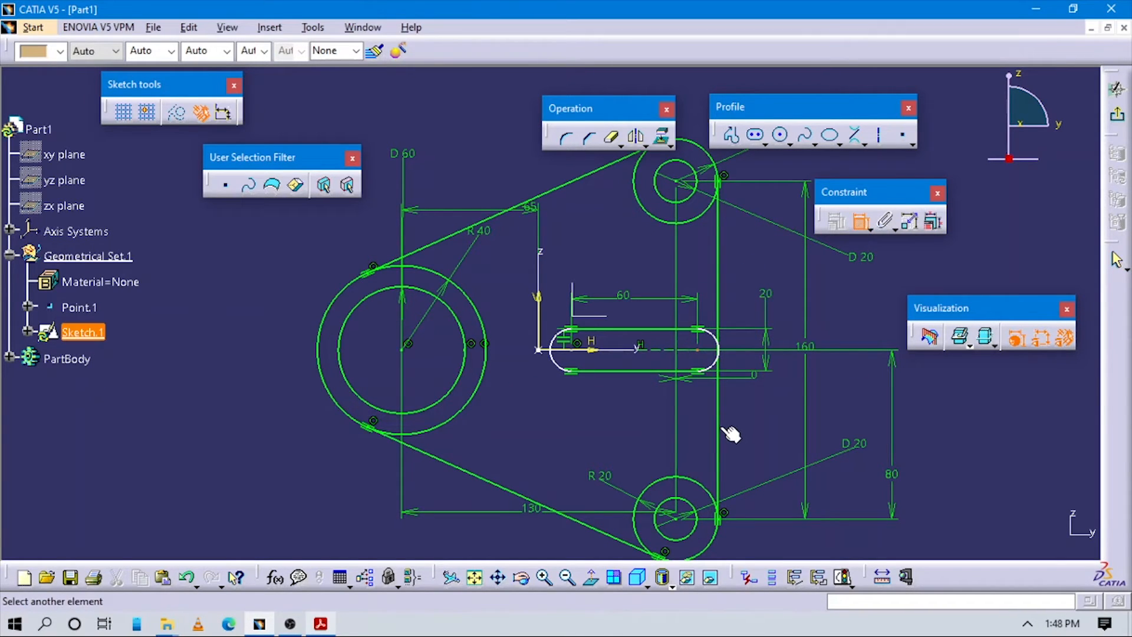
{"action": "left_click", "coordinate": [721, 430]}
{"action": "left_click", "coordinate": [757, 409]}
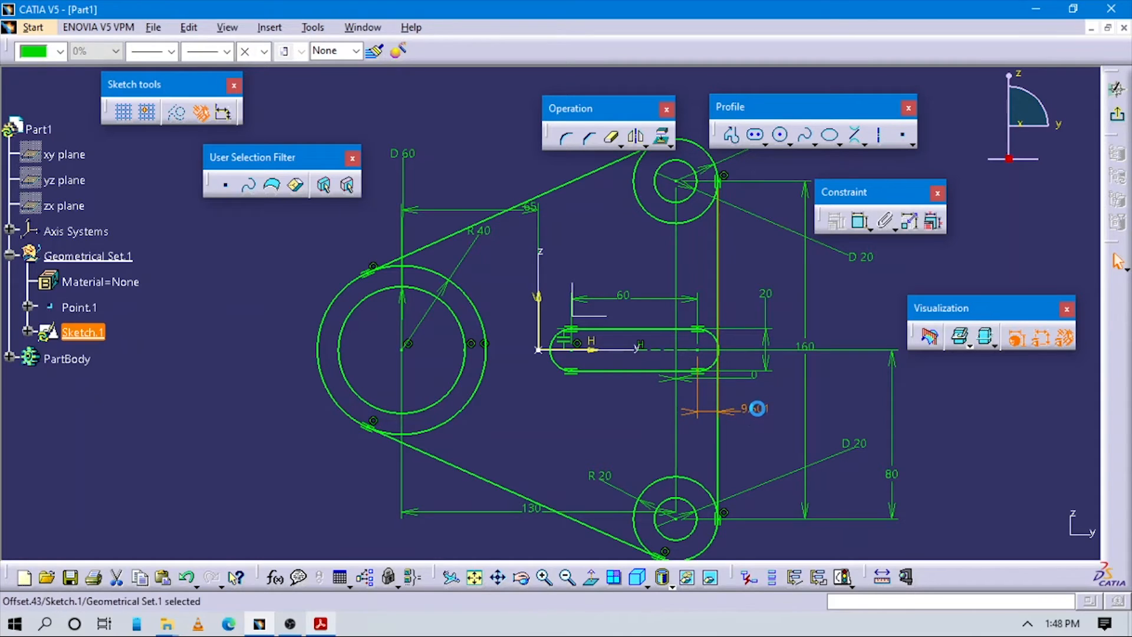
{"action": "double_click", "coordinate": [757, 409]}
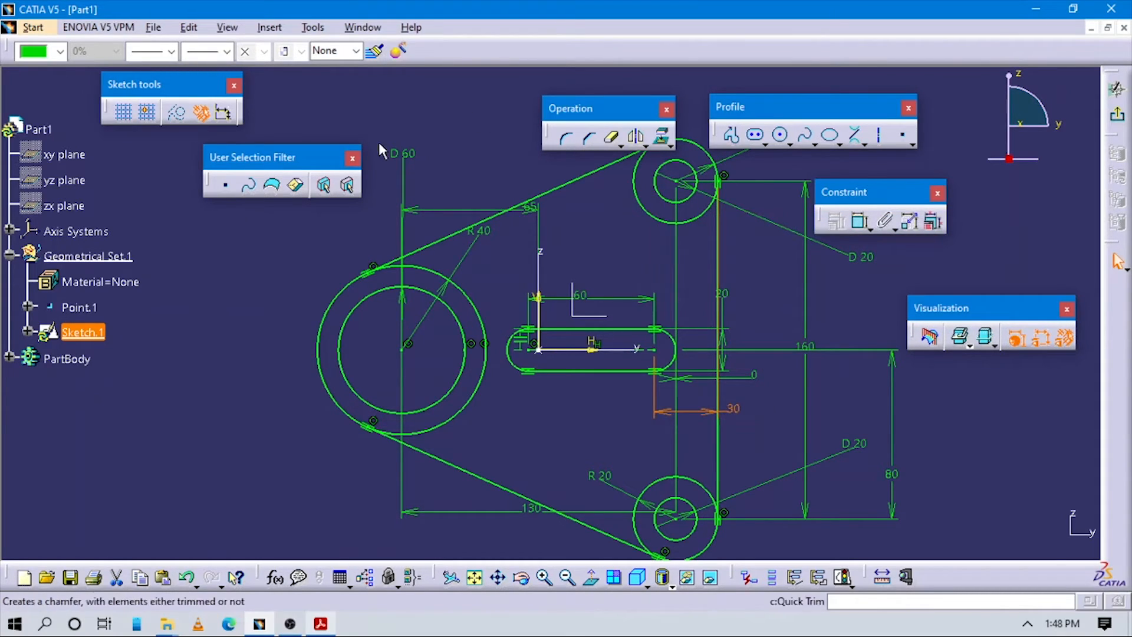
{"action": "middle_click_drag", "start_coordinate": [594, 300], "coordinate": [611, 370]}
{"action": "left_click", "coordinate": [749, 478]}
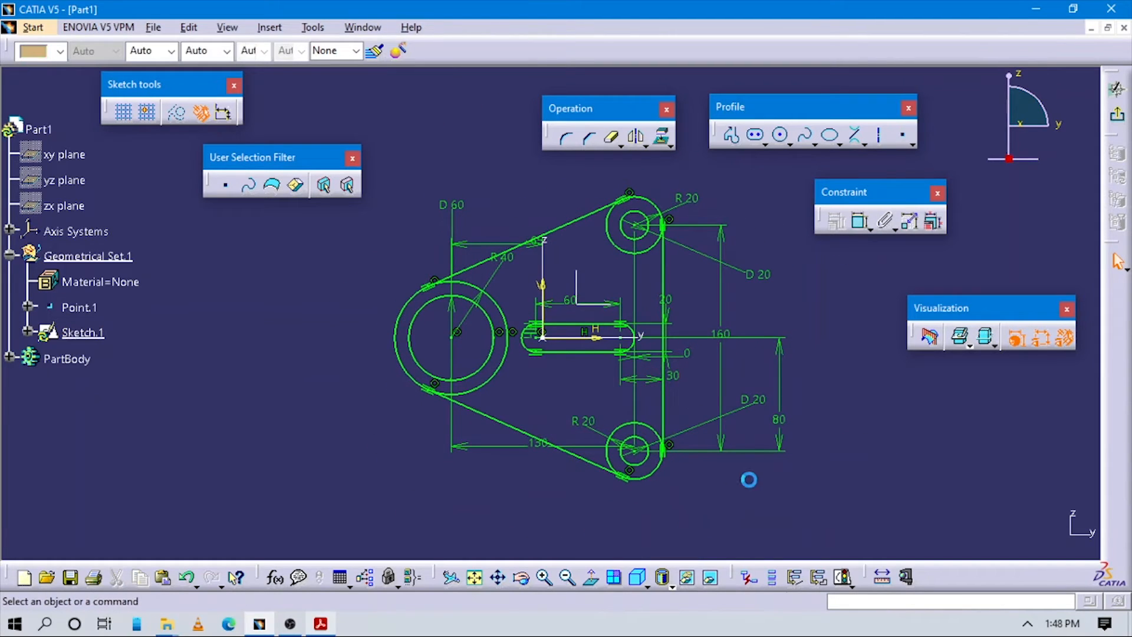
Step: Quick-trim the inner arcs of the R40 and both R20 circles, then compare with the drawing
{"action": "middle_click_drag", "start_coordinate": [736, 446], "coordinate": [721, 409]}
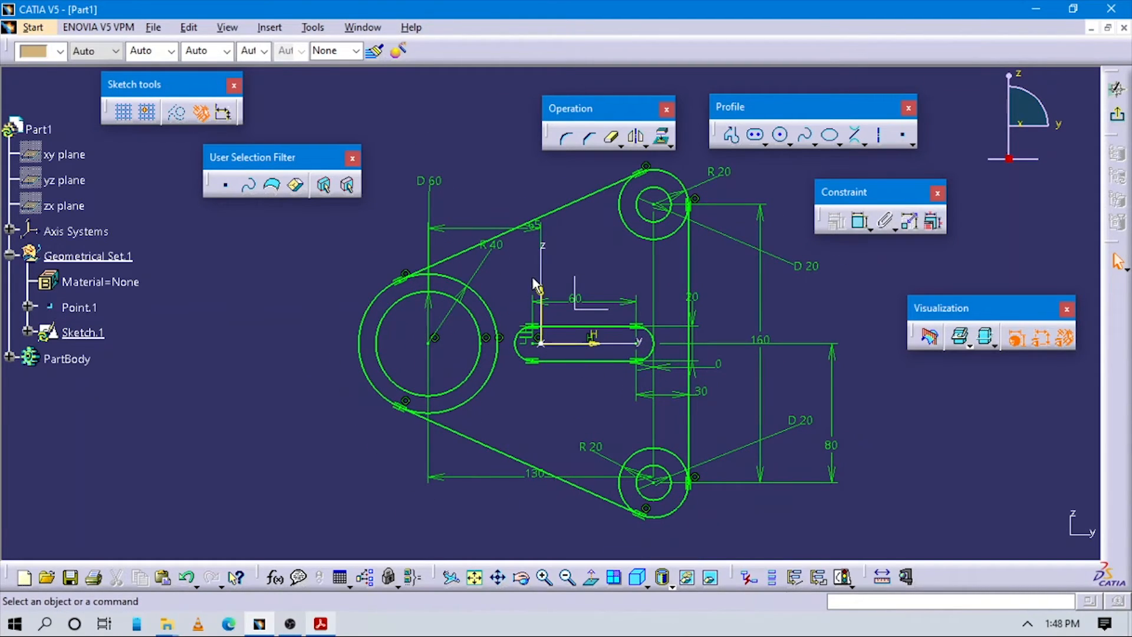
{"action": "left_click_drag", "start_coordinate": [590, 105], "coordinate": [514, 108]}
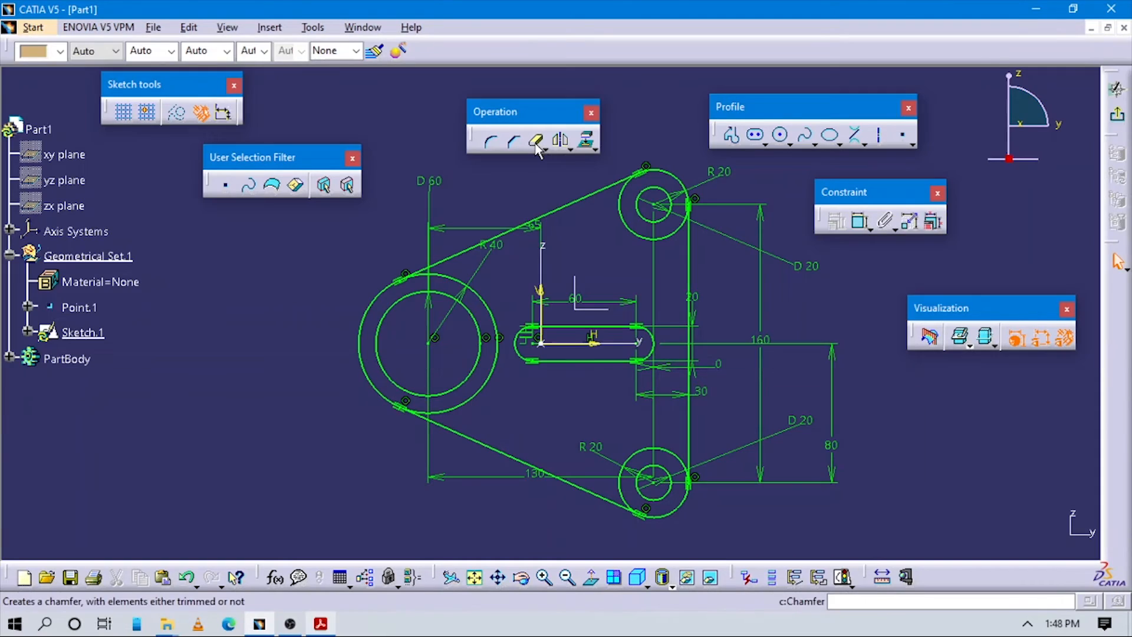
{"action": "left_click", "coordinate": [537, 144]}
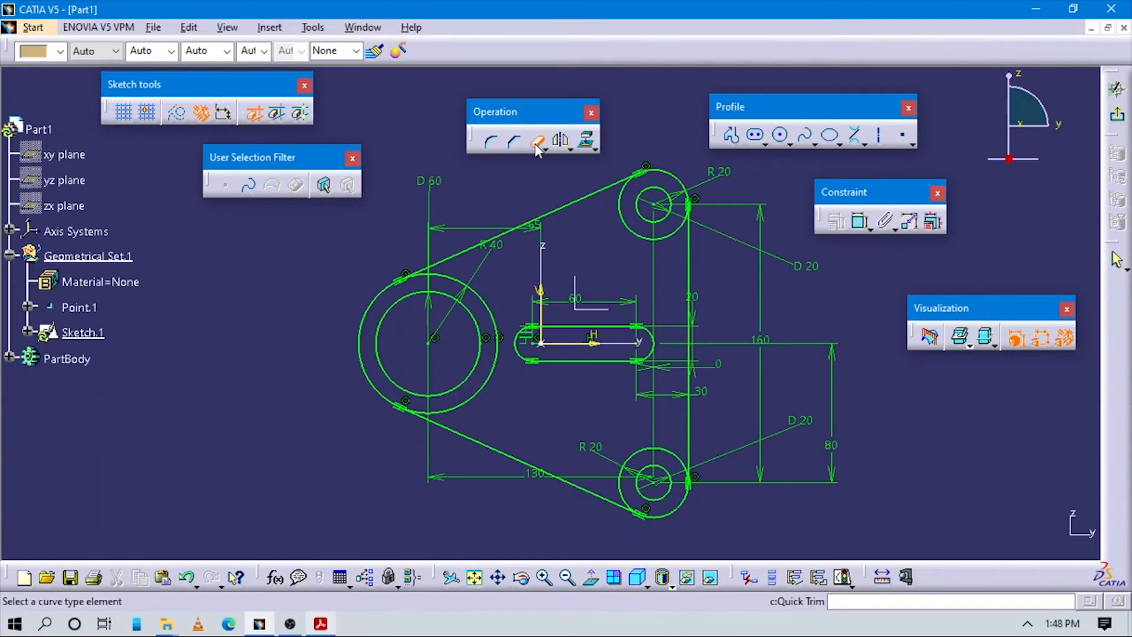
{"action": "left_click", "coordinate": [497, 309]}
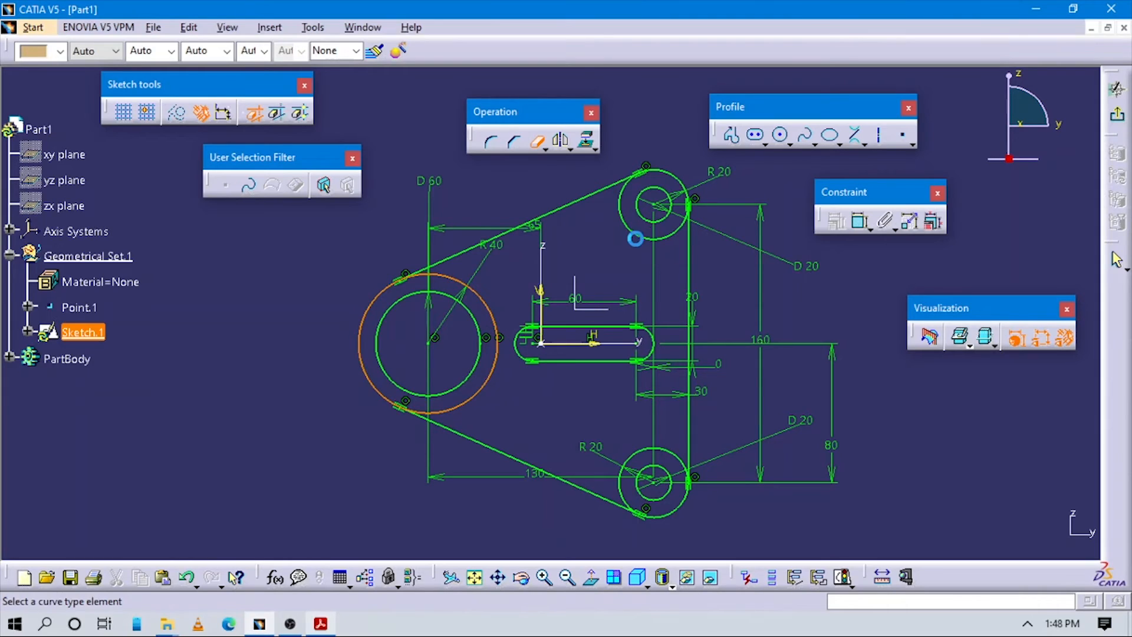
{"action": "left_click", "coordinate": [631, 231]}
{"action": "left_click", "coordinate": [628, 455]}
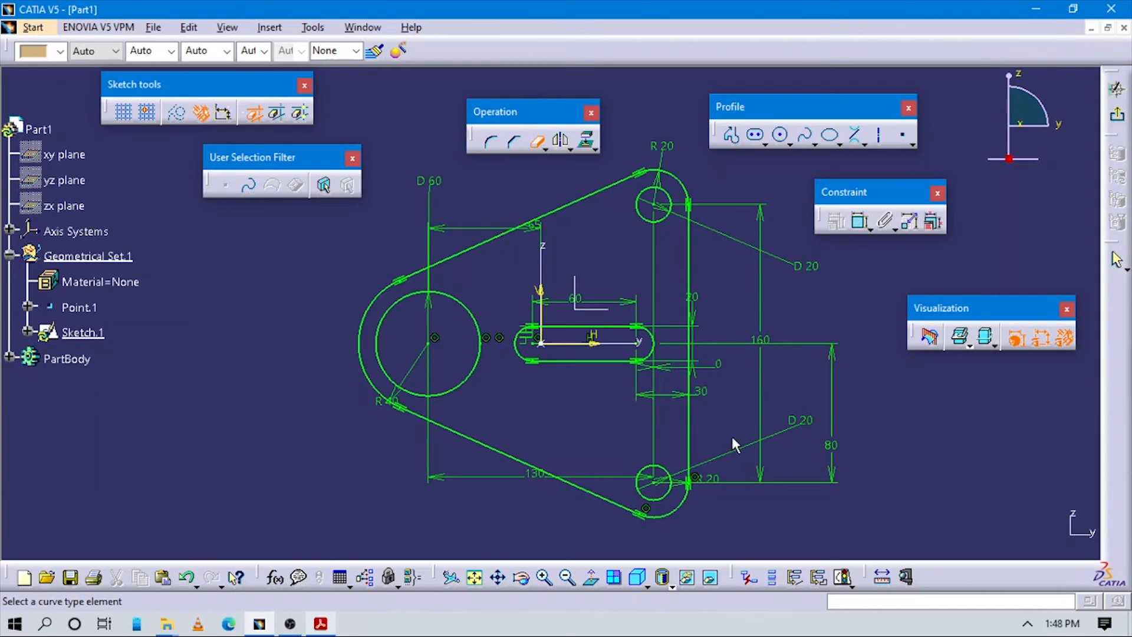
{"action": "key", "text": "Escape"}
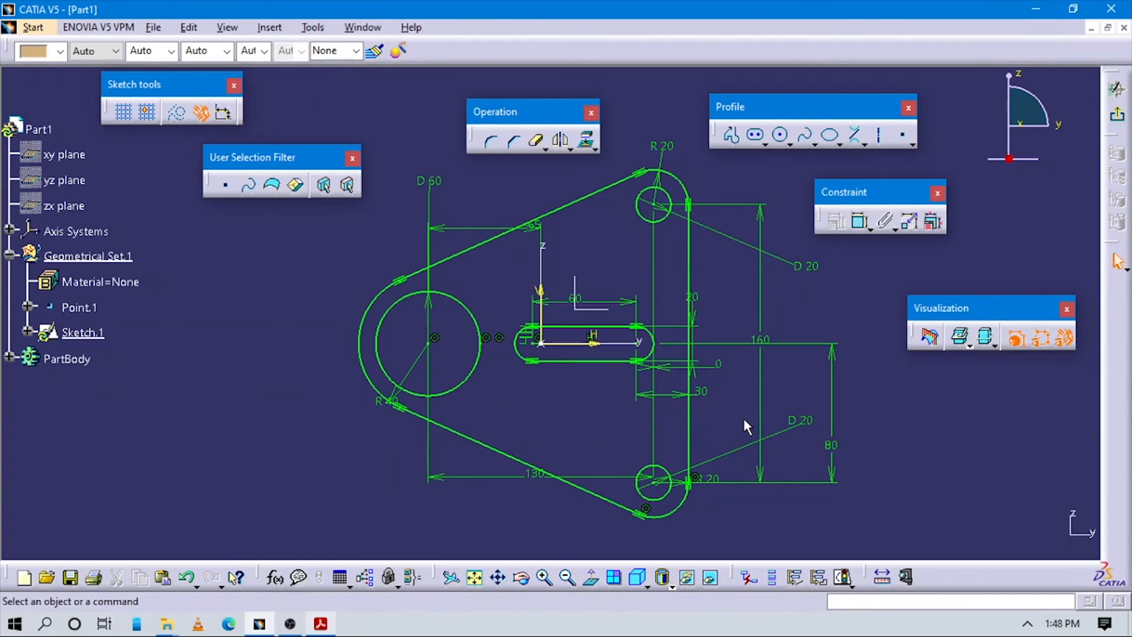
{"action": "key", "text": "alt+Tab"}
{"action": "key", "text": "alt+Tab"}
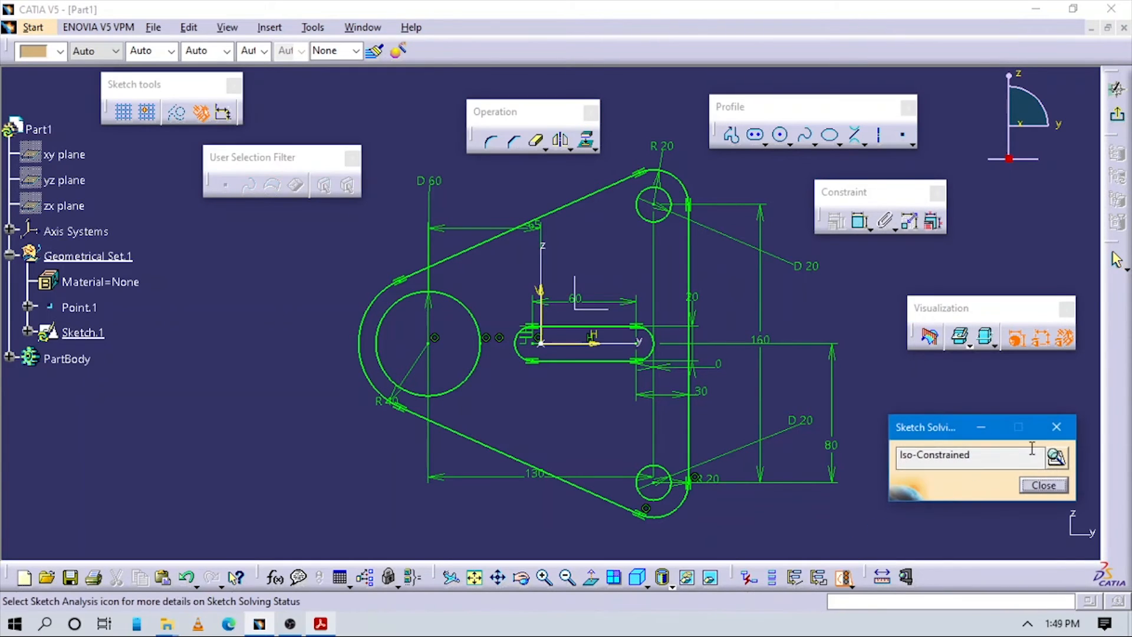
Step: Dismiss the sketch solving status report and define PartBody as the in-work object
{"action": "left_click", "coordinate": [1052, 425]}
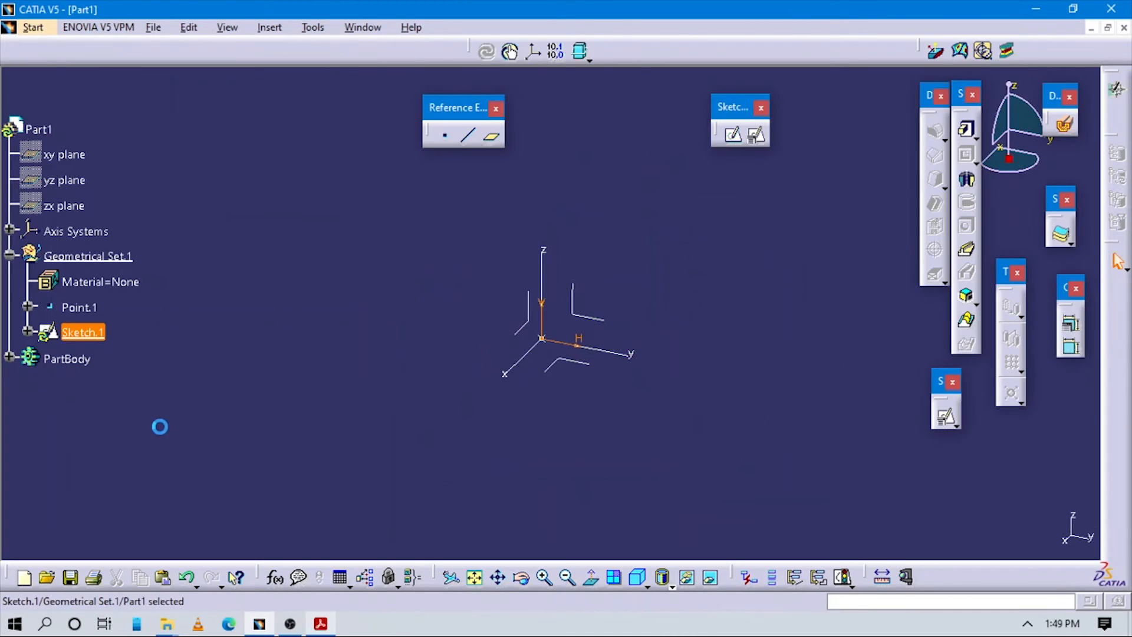
{"action": "right_click", "coordinate": [67, 358]}
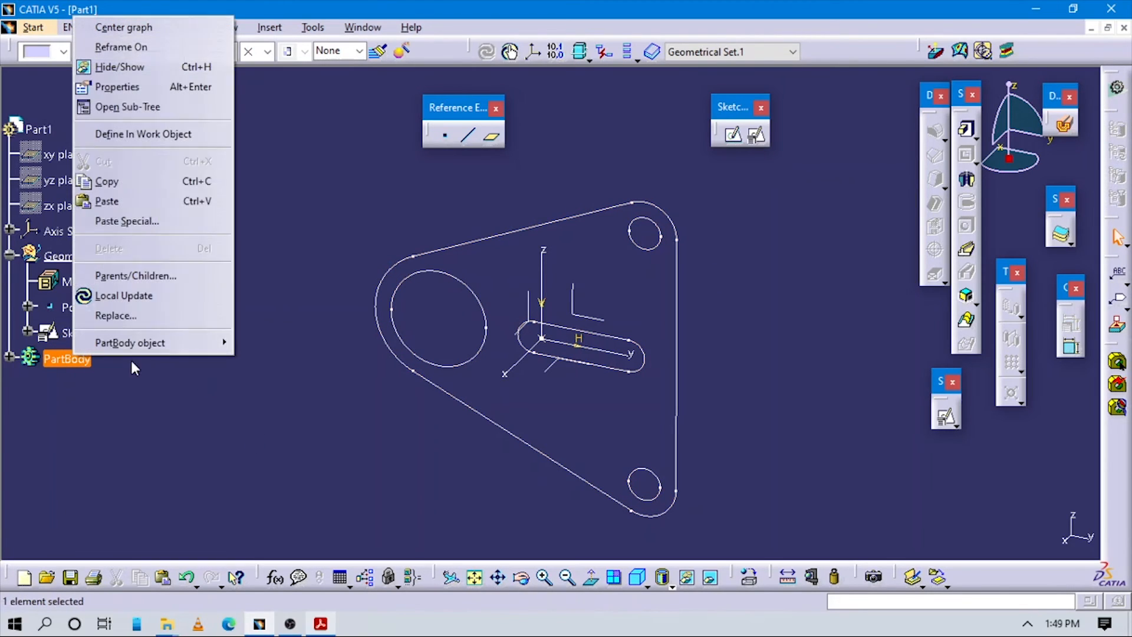
{"action": "left_click", "coordinate": [125, 140]}
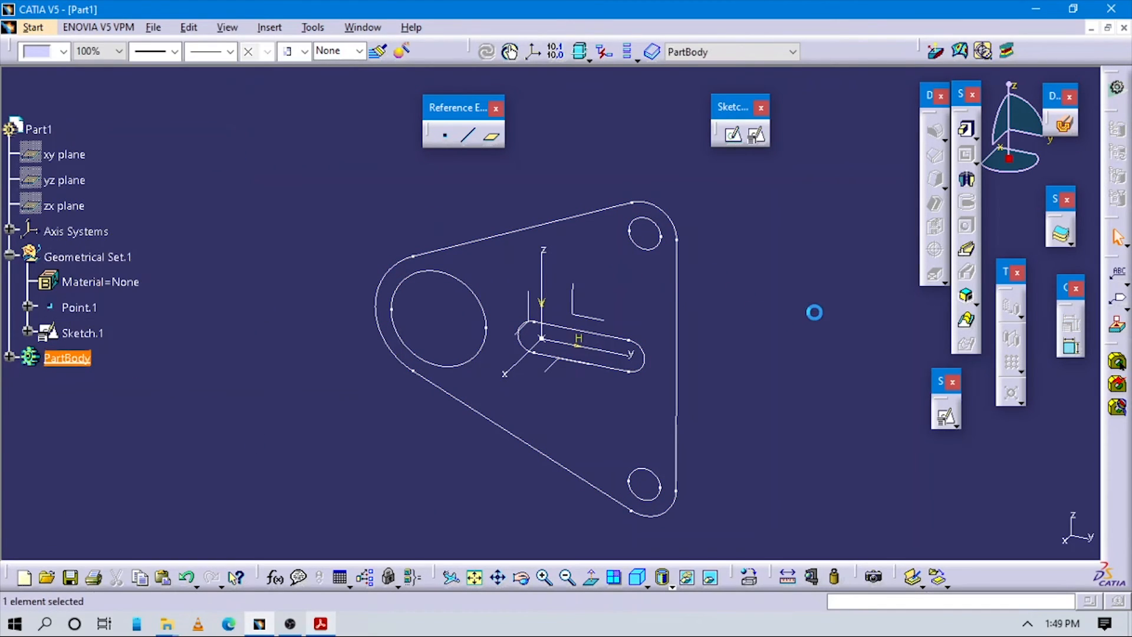
{"action": "left_click", "coordinate": [976, 137]}
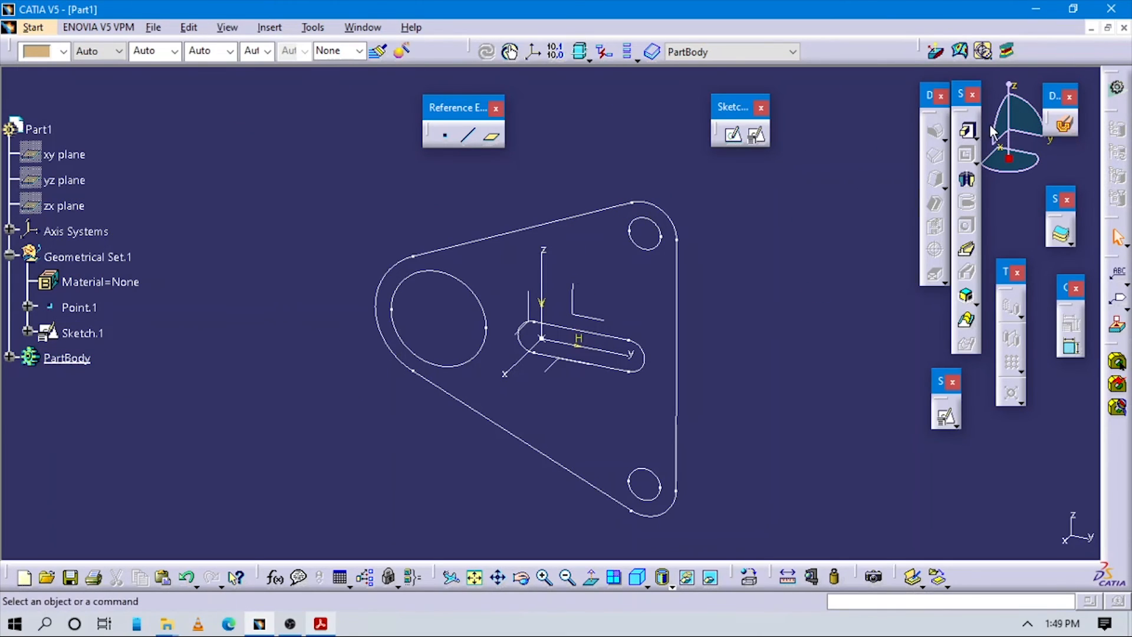
Step: Pad Sketch.1 to a length of 50 mm and rotate the view to inspect the solid
{"action": "left_click", "coordinate": [970, 132]}
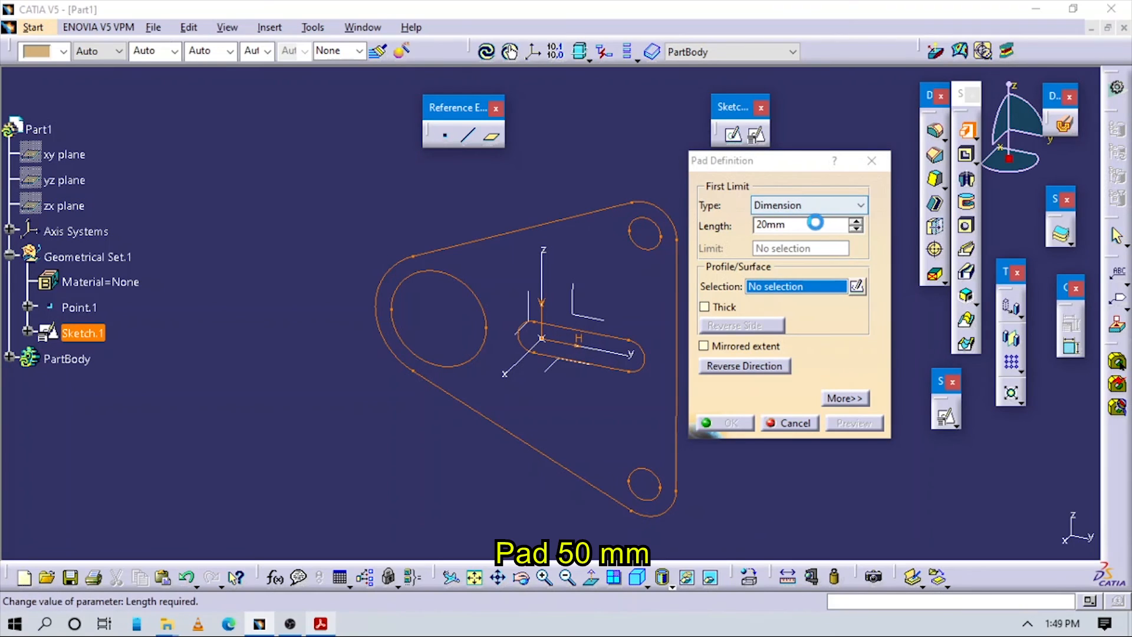
{"action": "key", "text": "Return"}
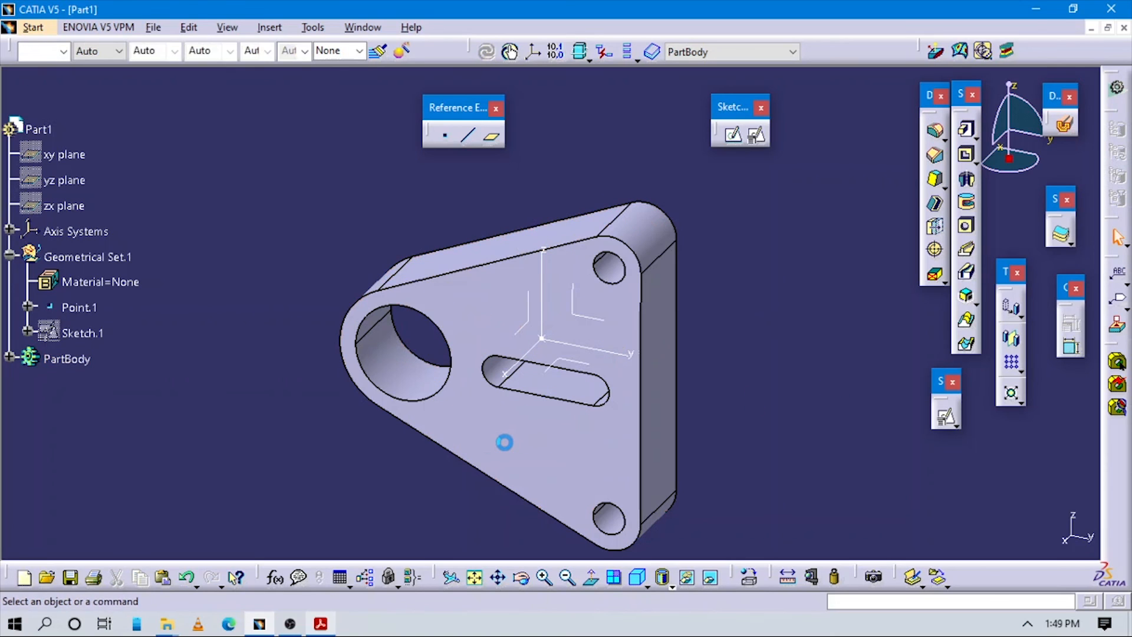
{"action": "middle_click_drag", "start_coordinate": [504, 440], "coordinate": [479, 428]}
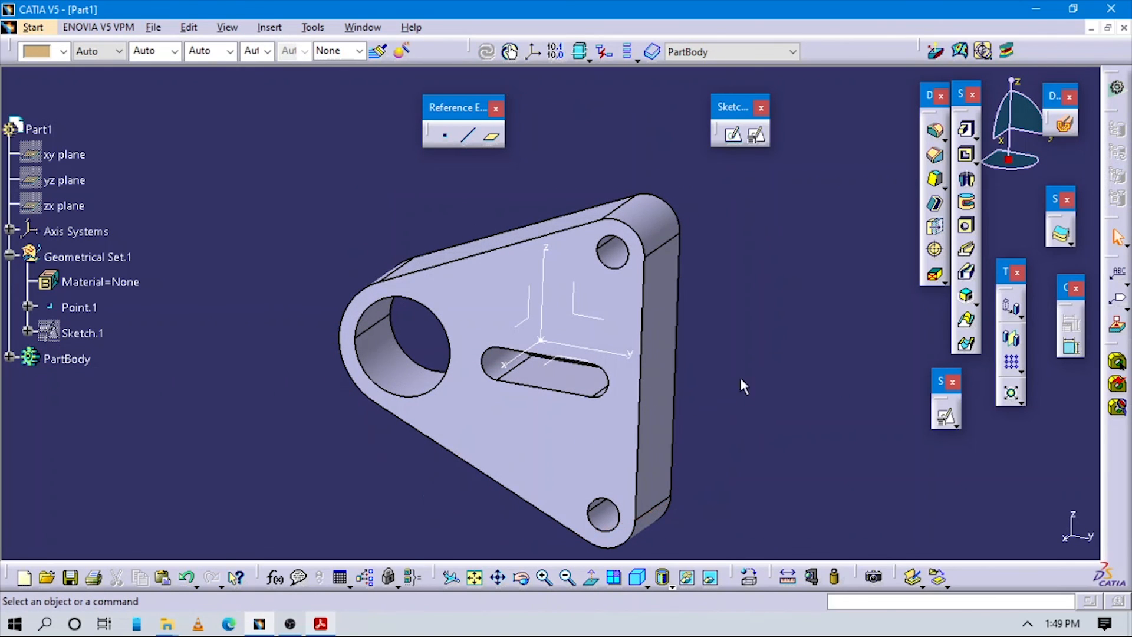